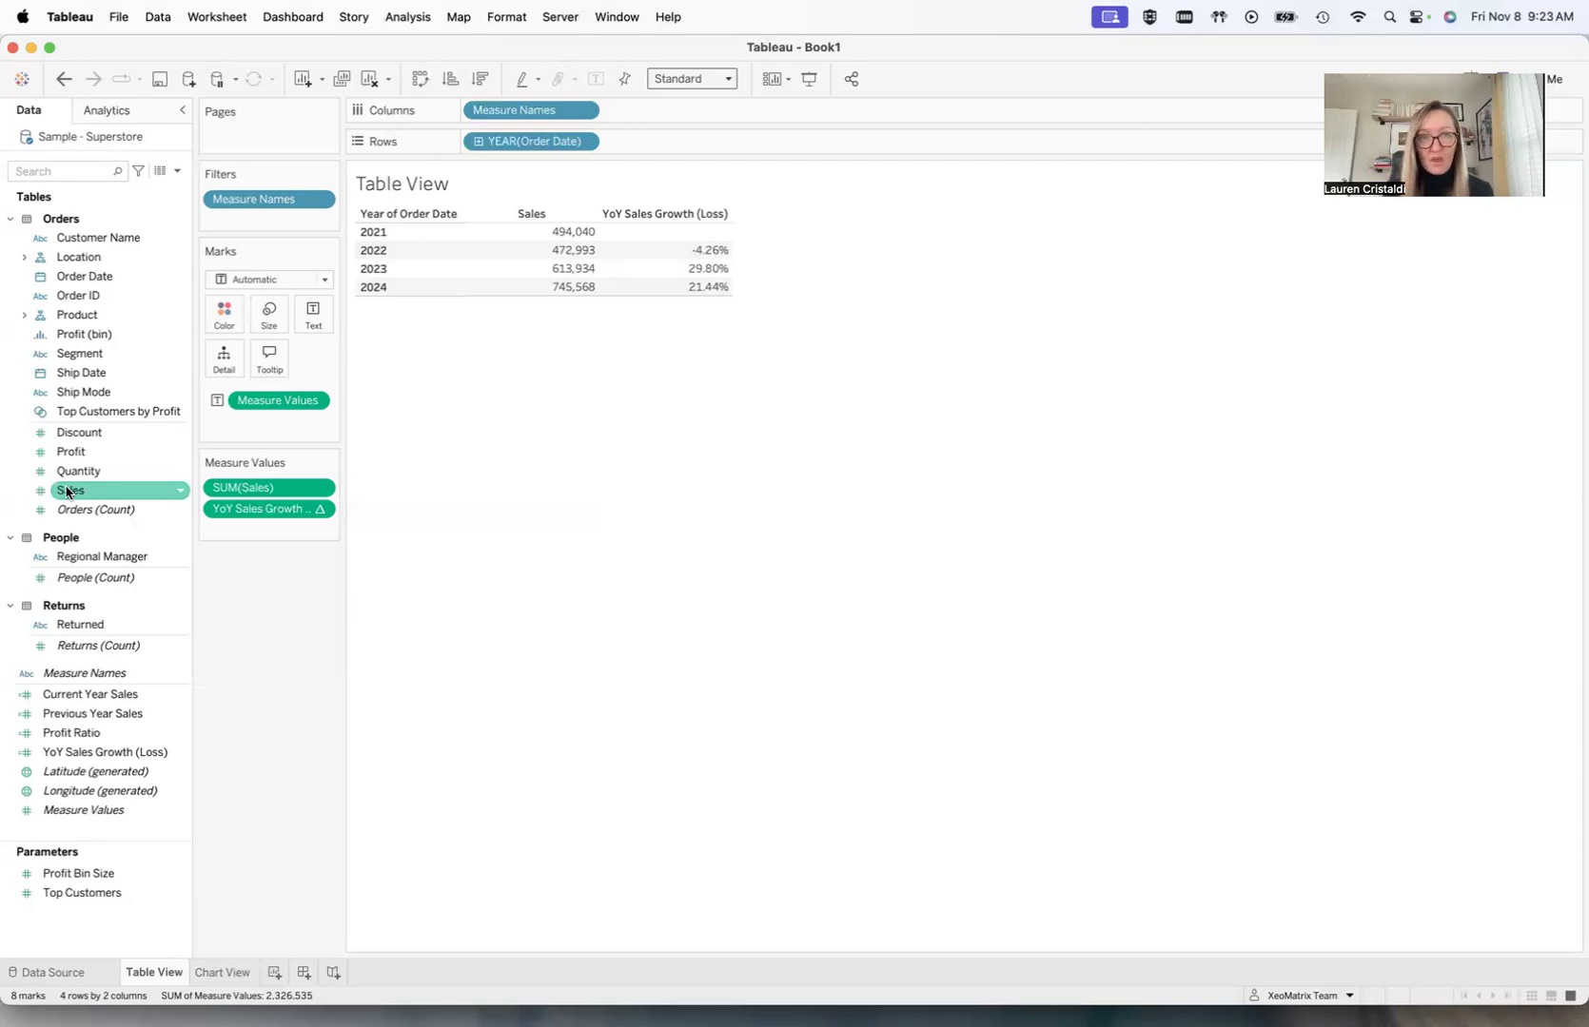
# Step: Format SUM(Sales) in the Table View as Currency (Custom) with two decimal places and a $ prefix
pyautogui.moveTo(532, 270)
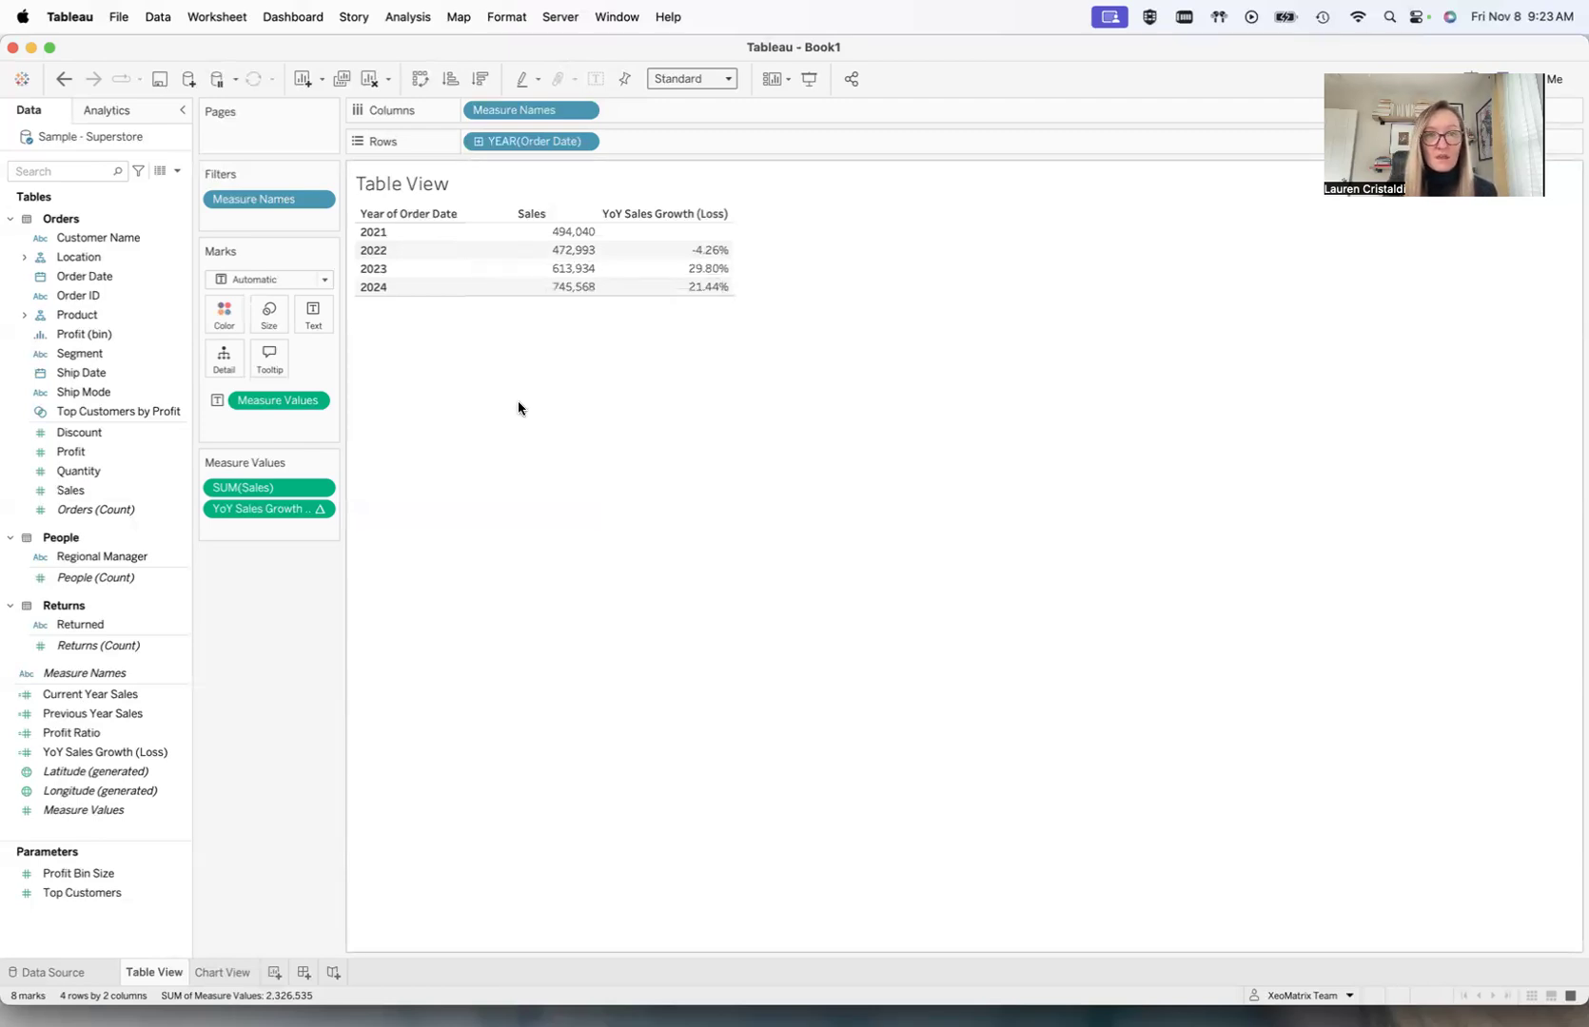
pyautogui.click(319, 488)
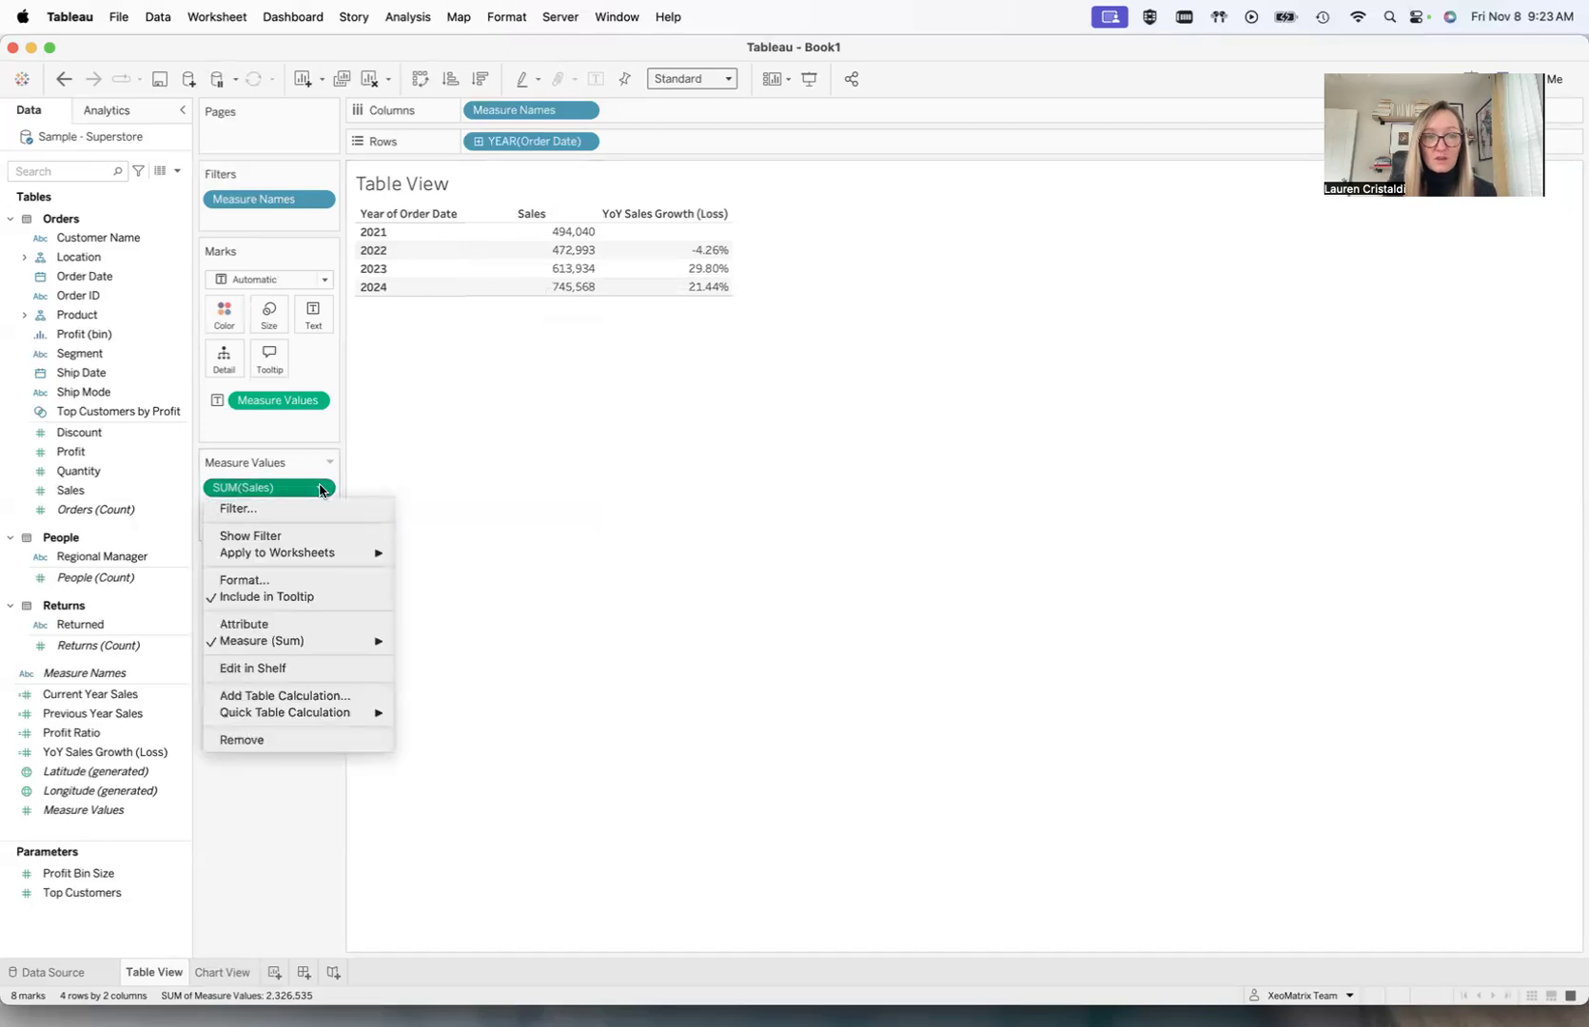
pyautogui.click(253, 583)
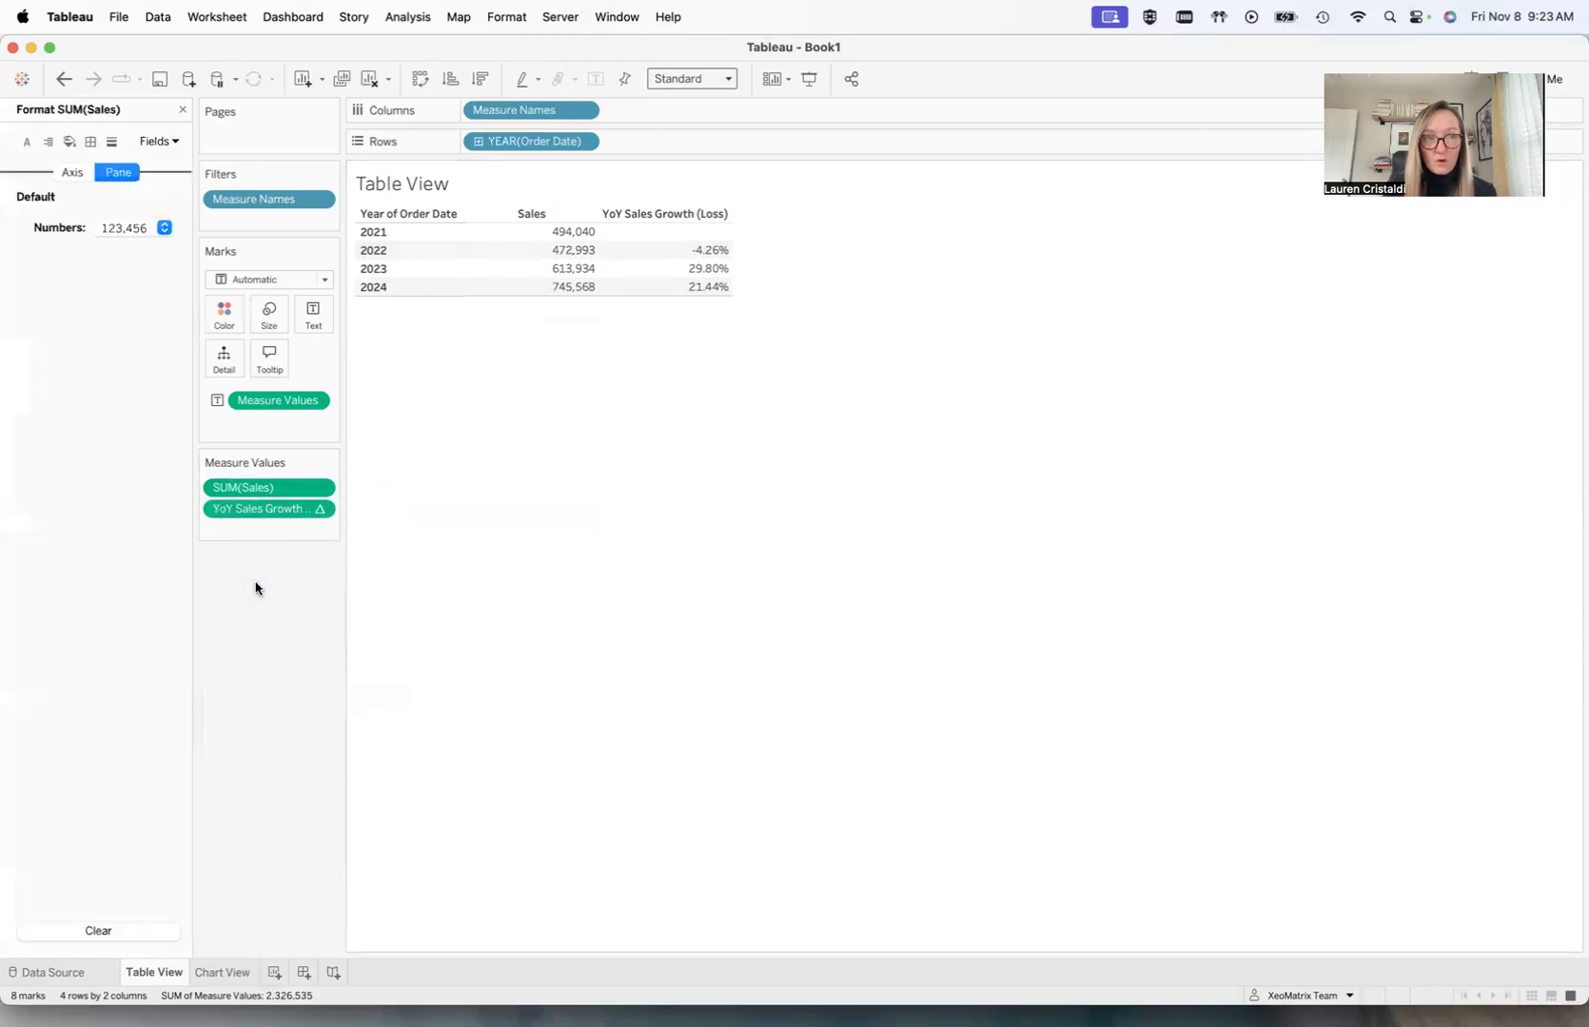
pyautogui.click(163, 228)
pyautogui.click(129, 326)
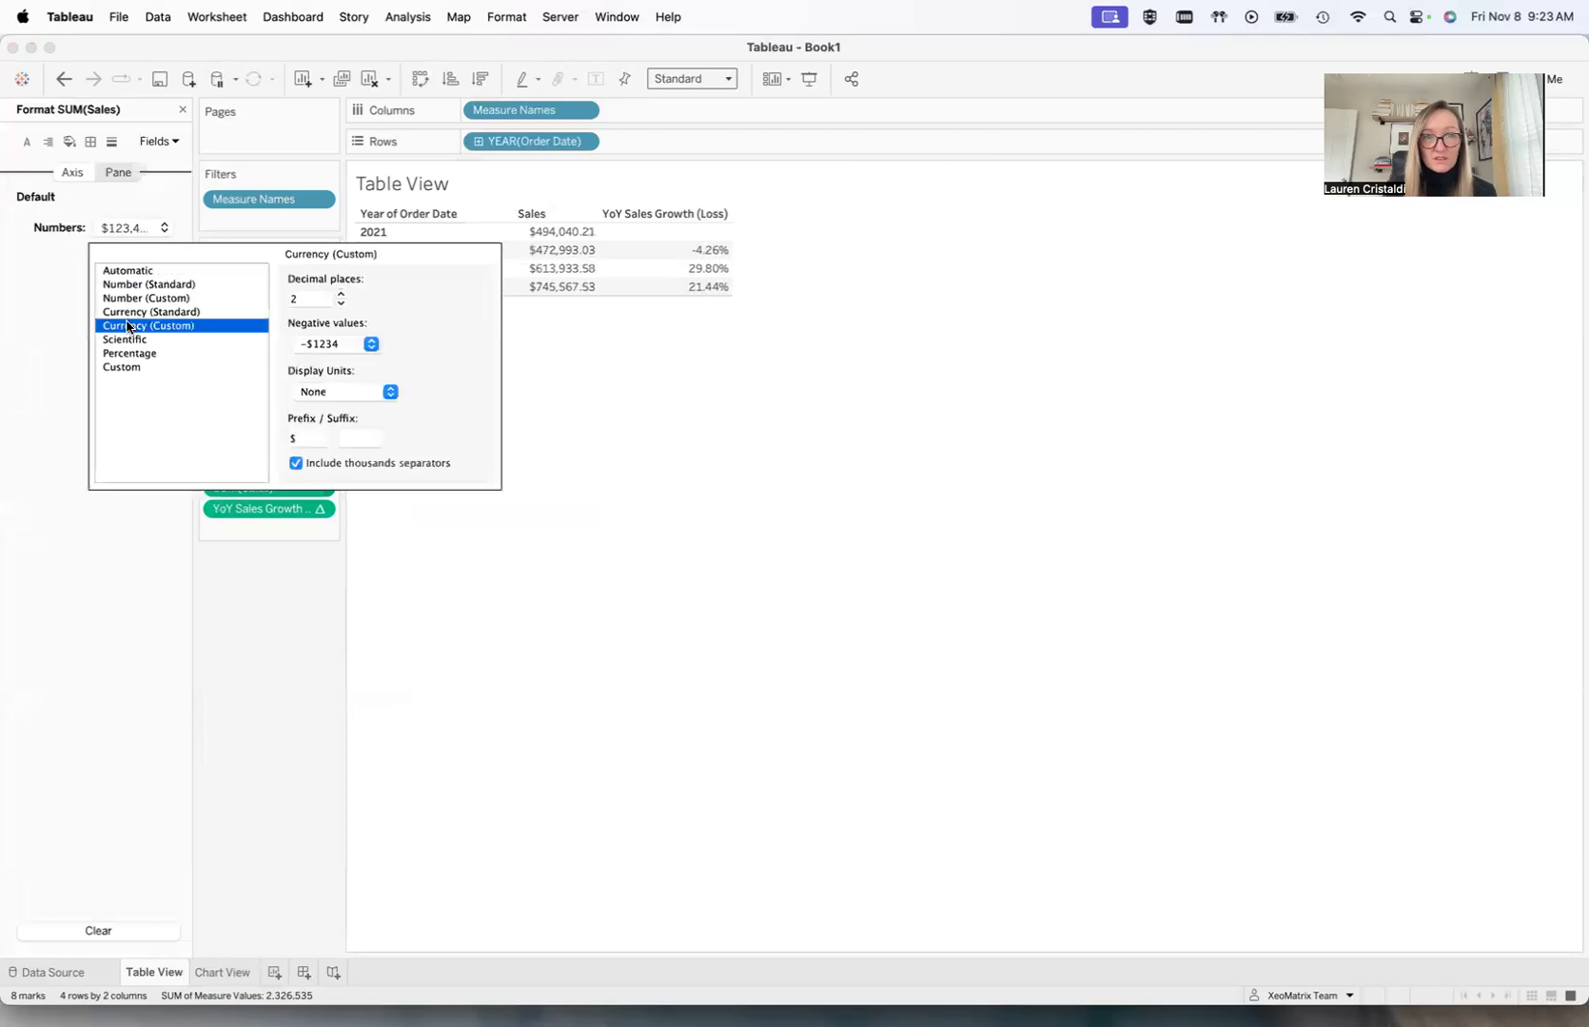
pyautogui.click(182, 110)
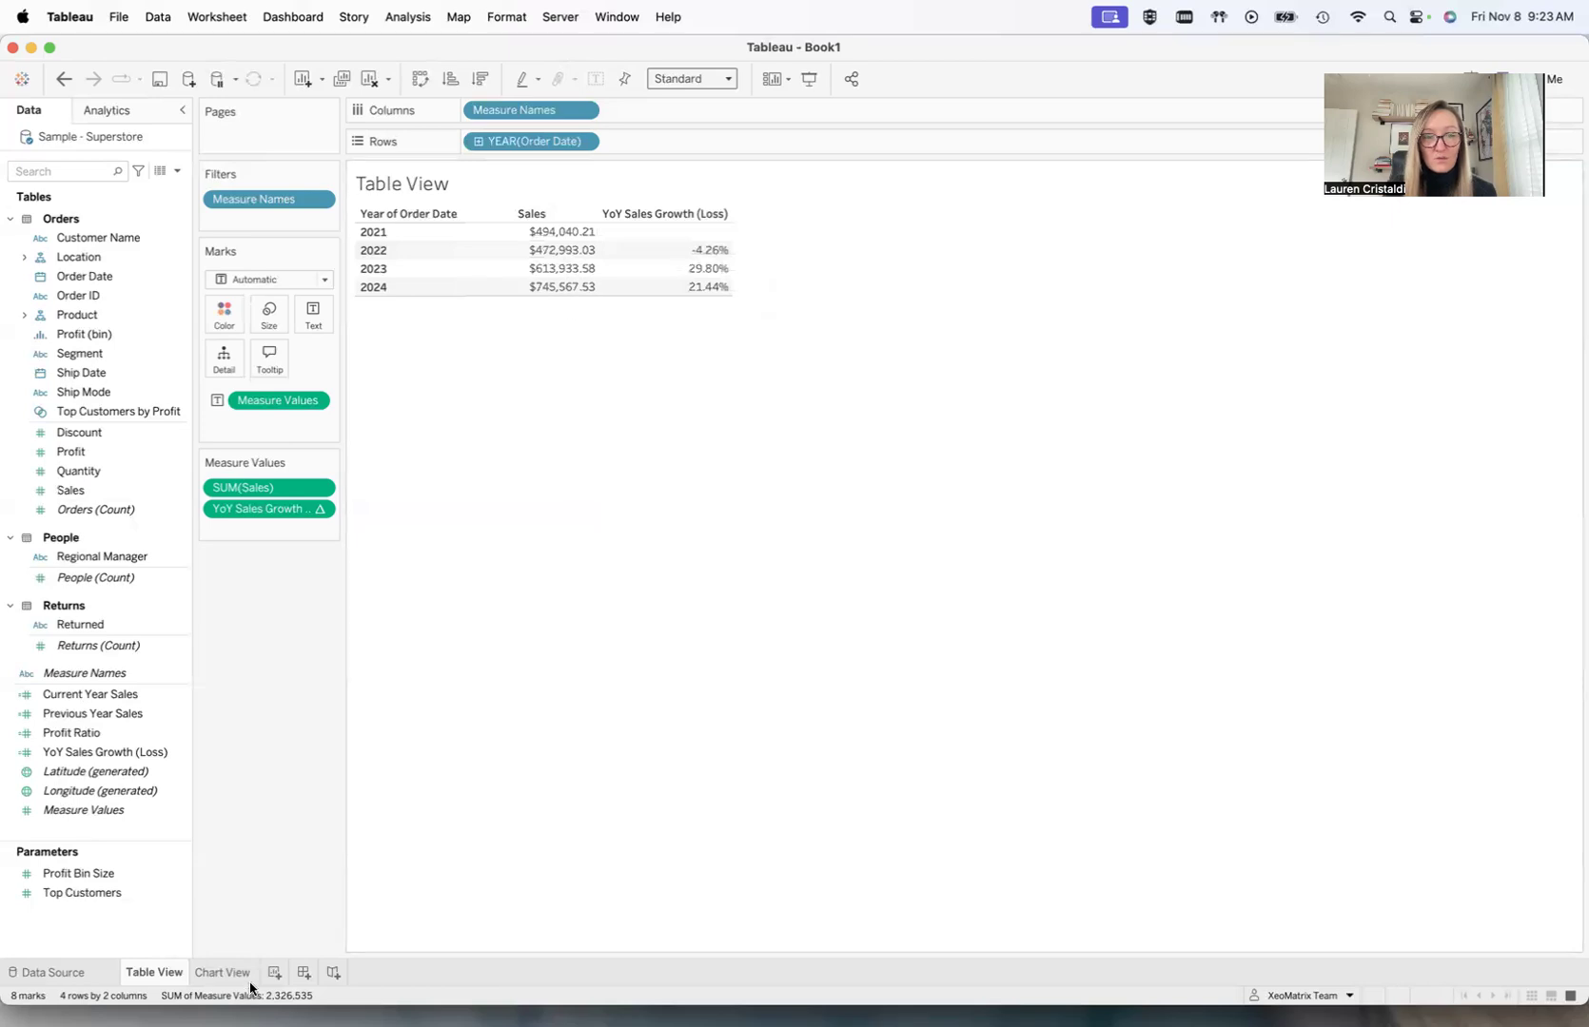
# Step: Create a new worksheet and place the Sales measure in its view as text
pyautogui.click(275, 974)
pyautogui.moveTo(70, 490); pyautogui.dragTo(591, 367)
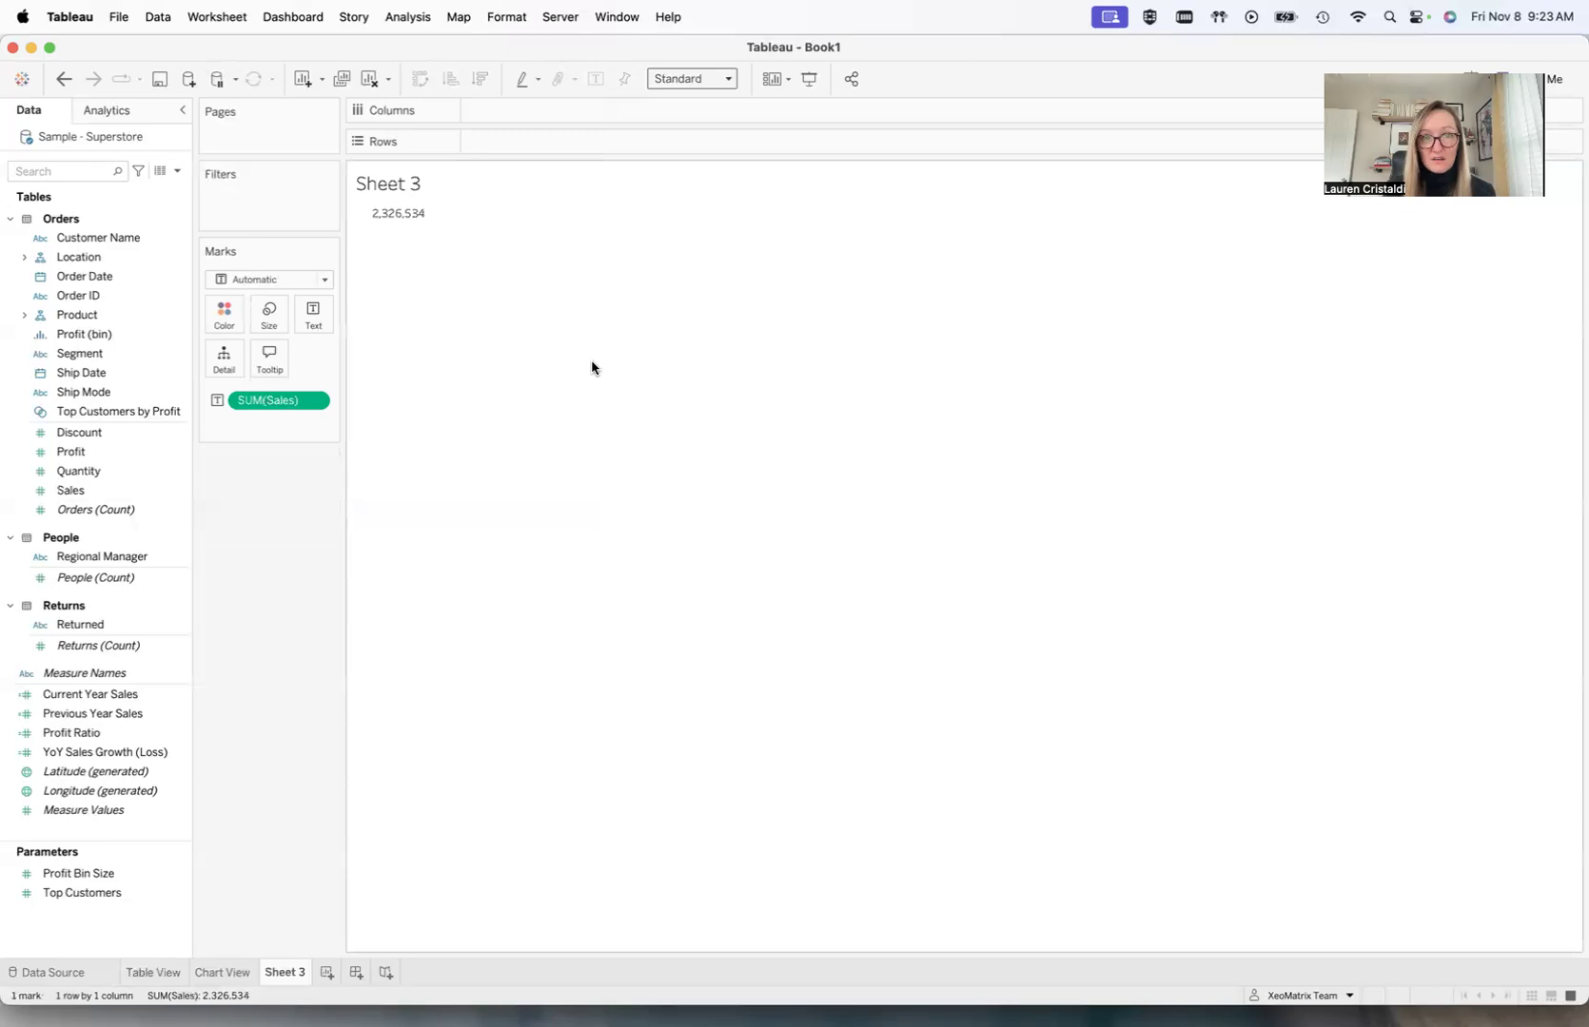
pyautogui.moveTo(378, 221)
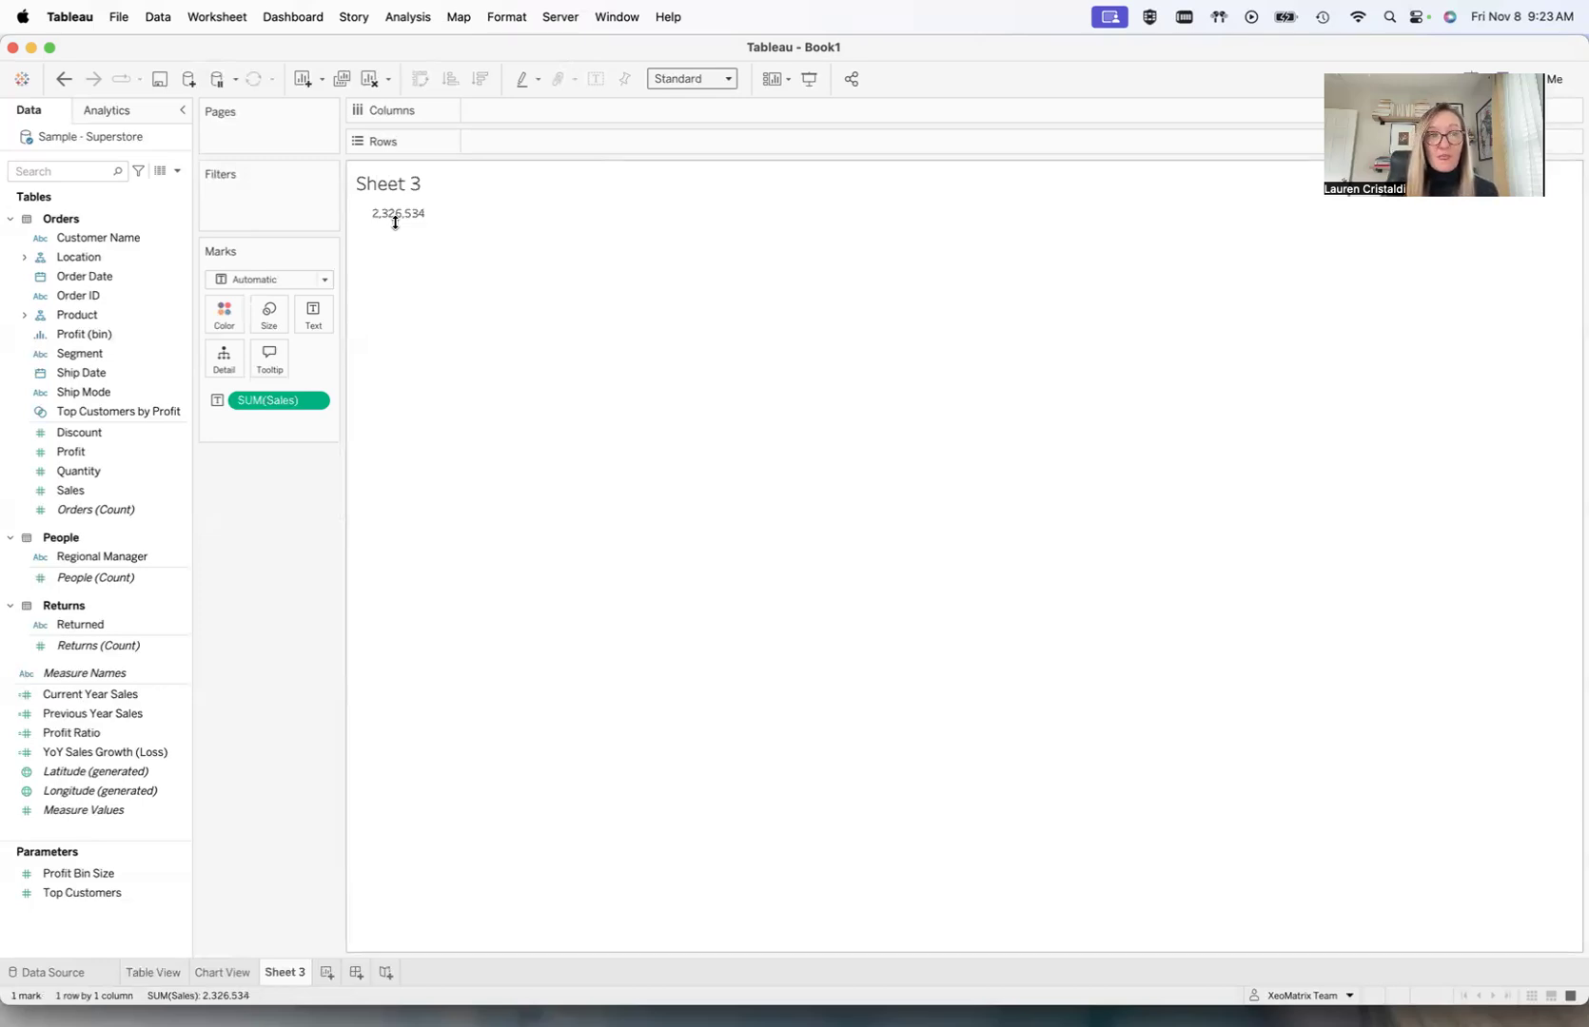
pyautogui.click(117, 513)
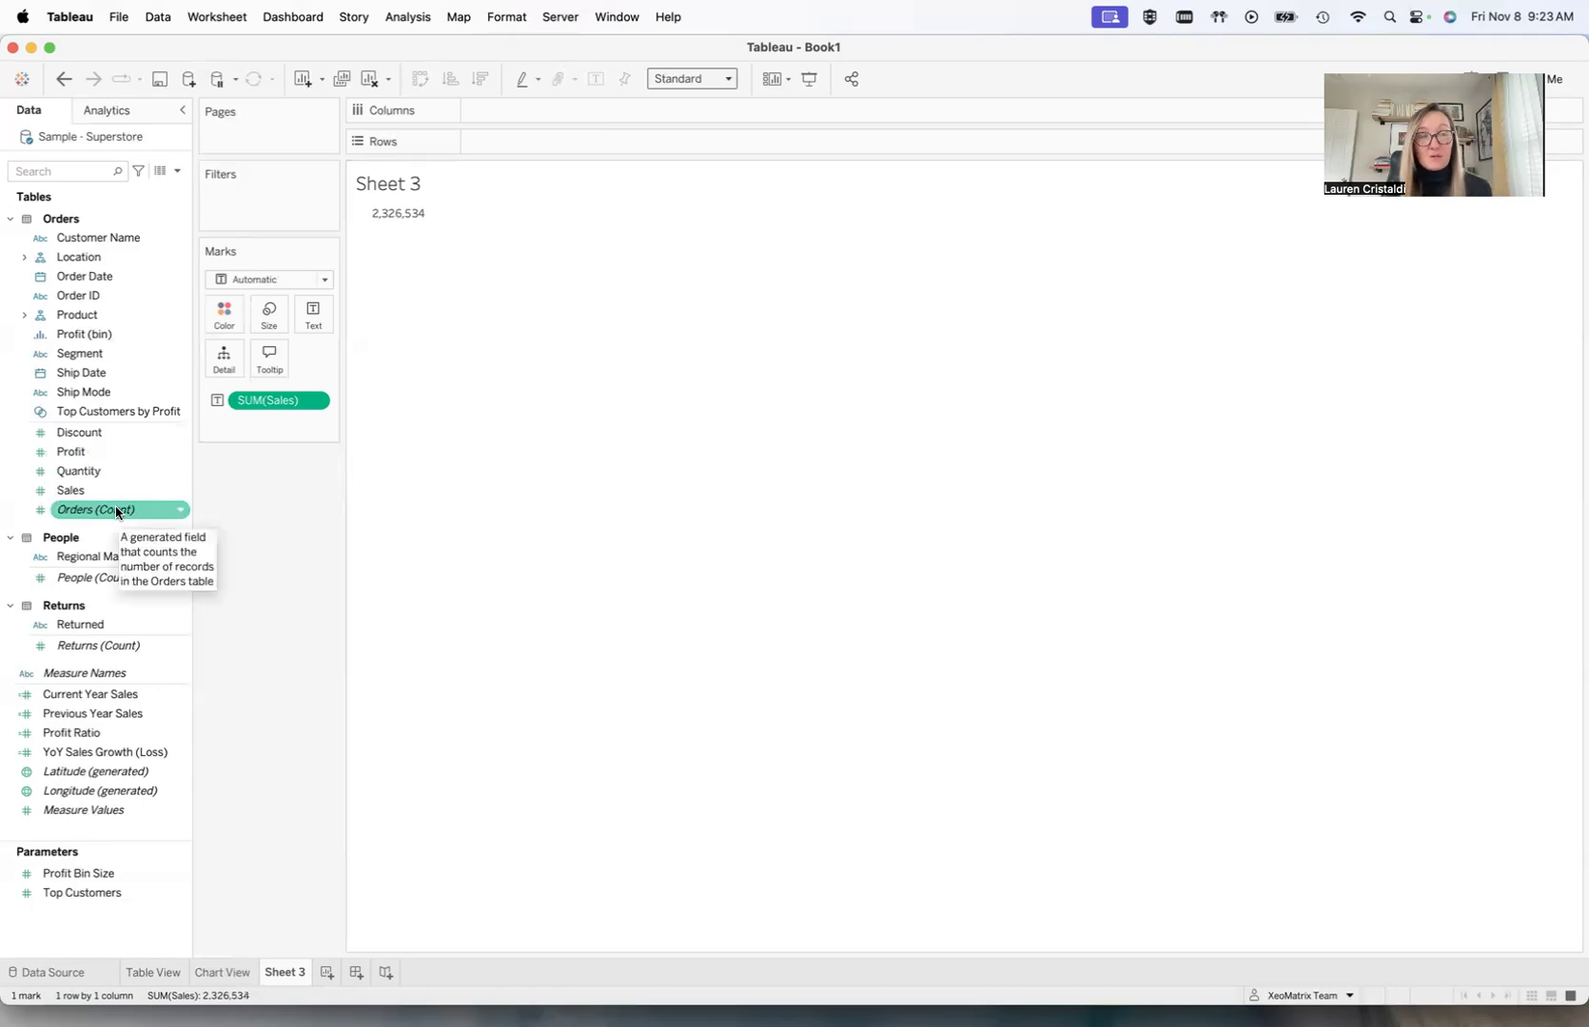
pyautogui.click(111, 491)
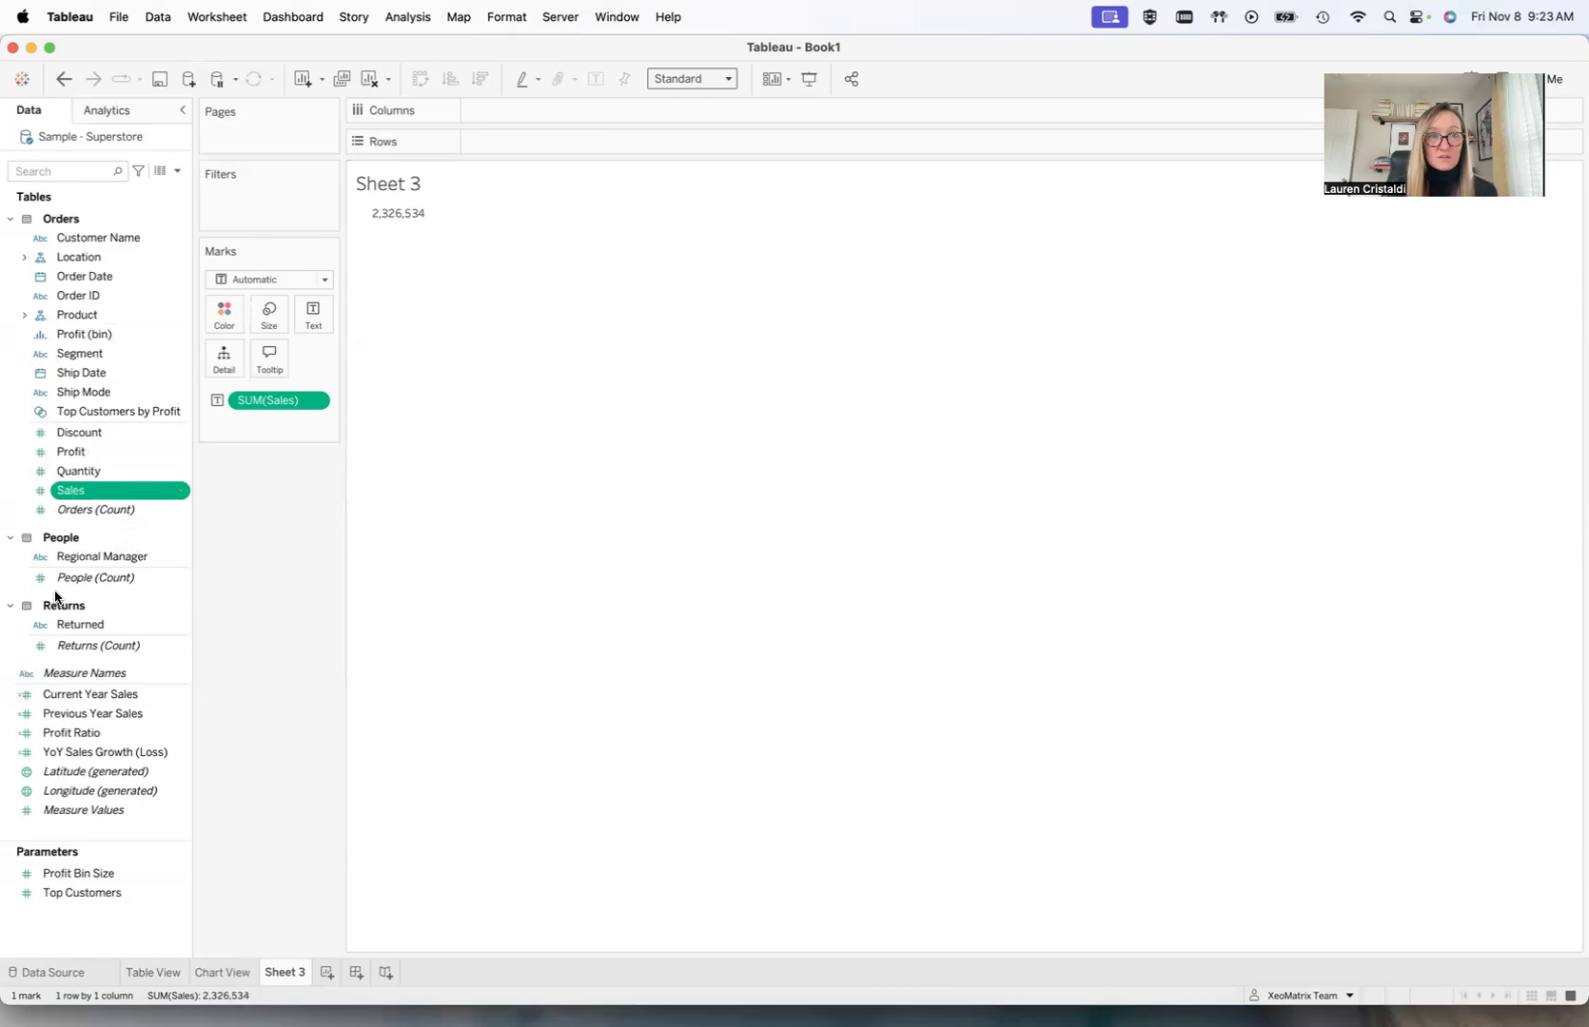
pyautogui.click(179, 491)
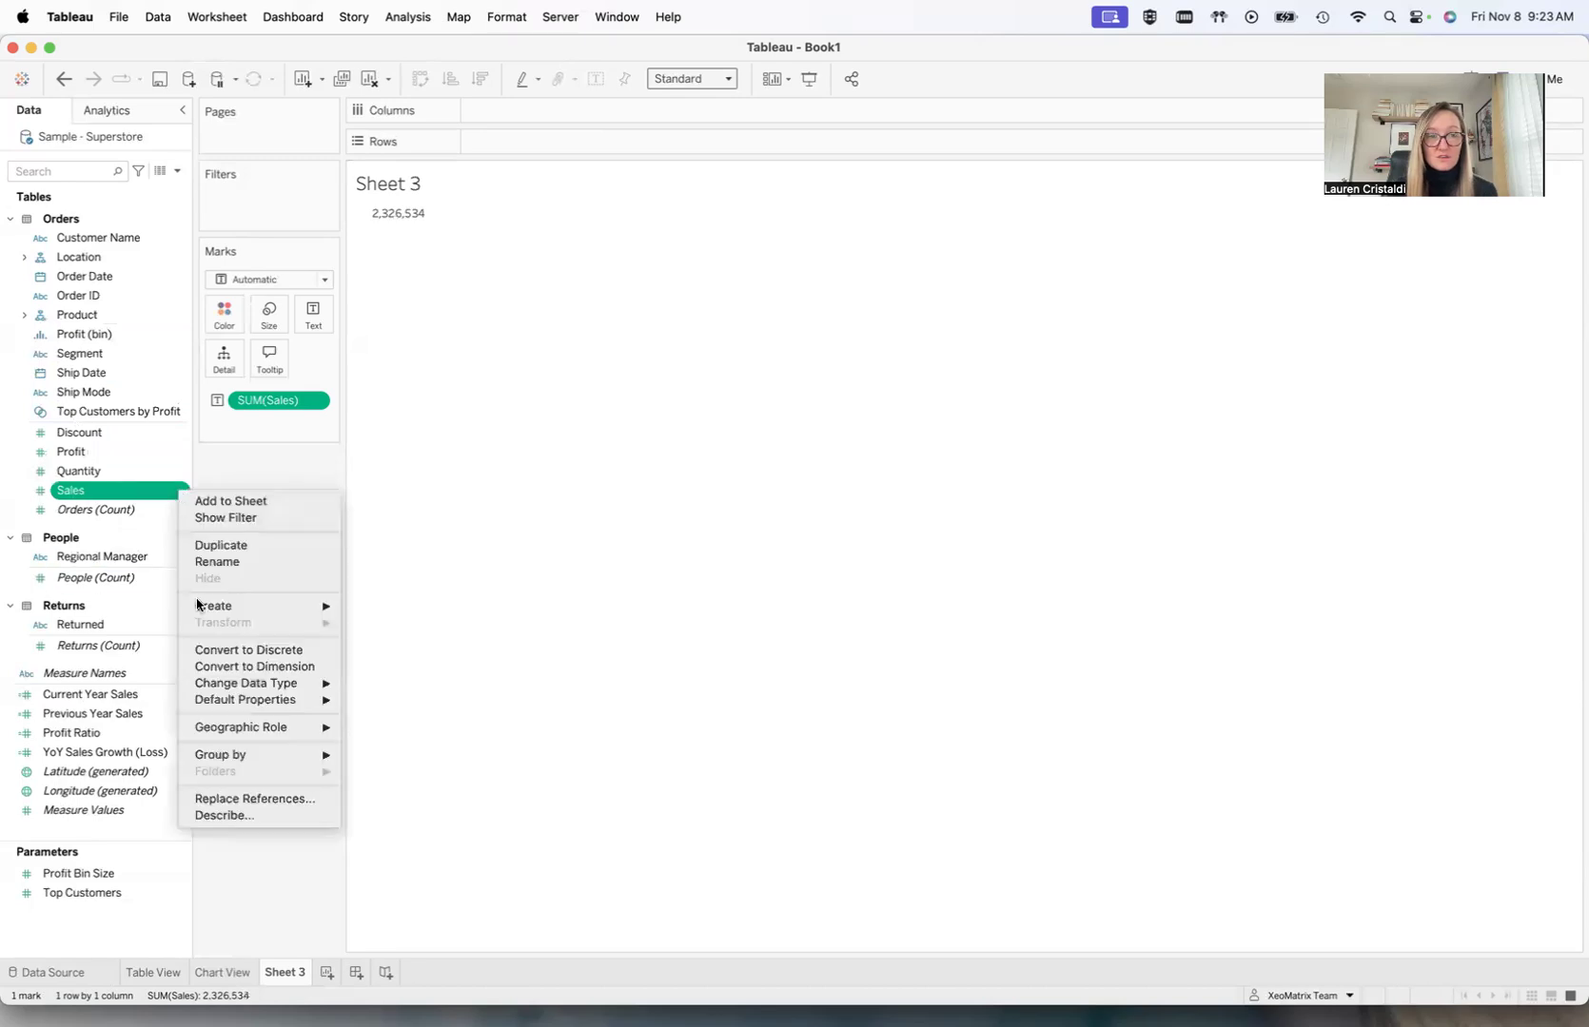
pyautogui.moveTo(278, 704)
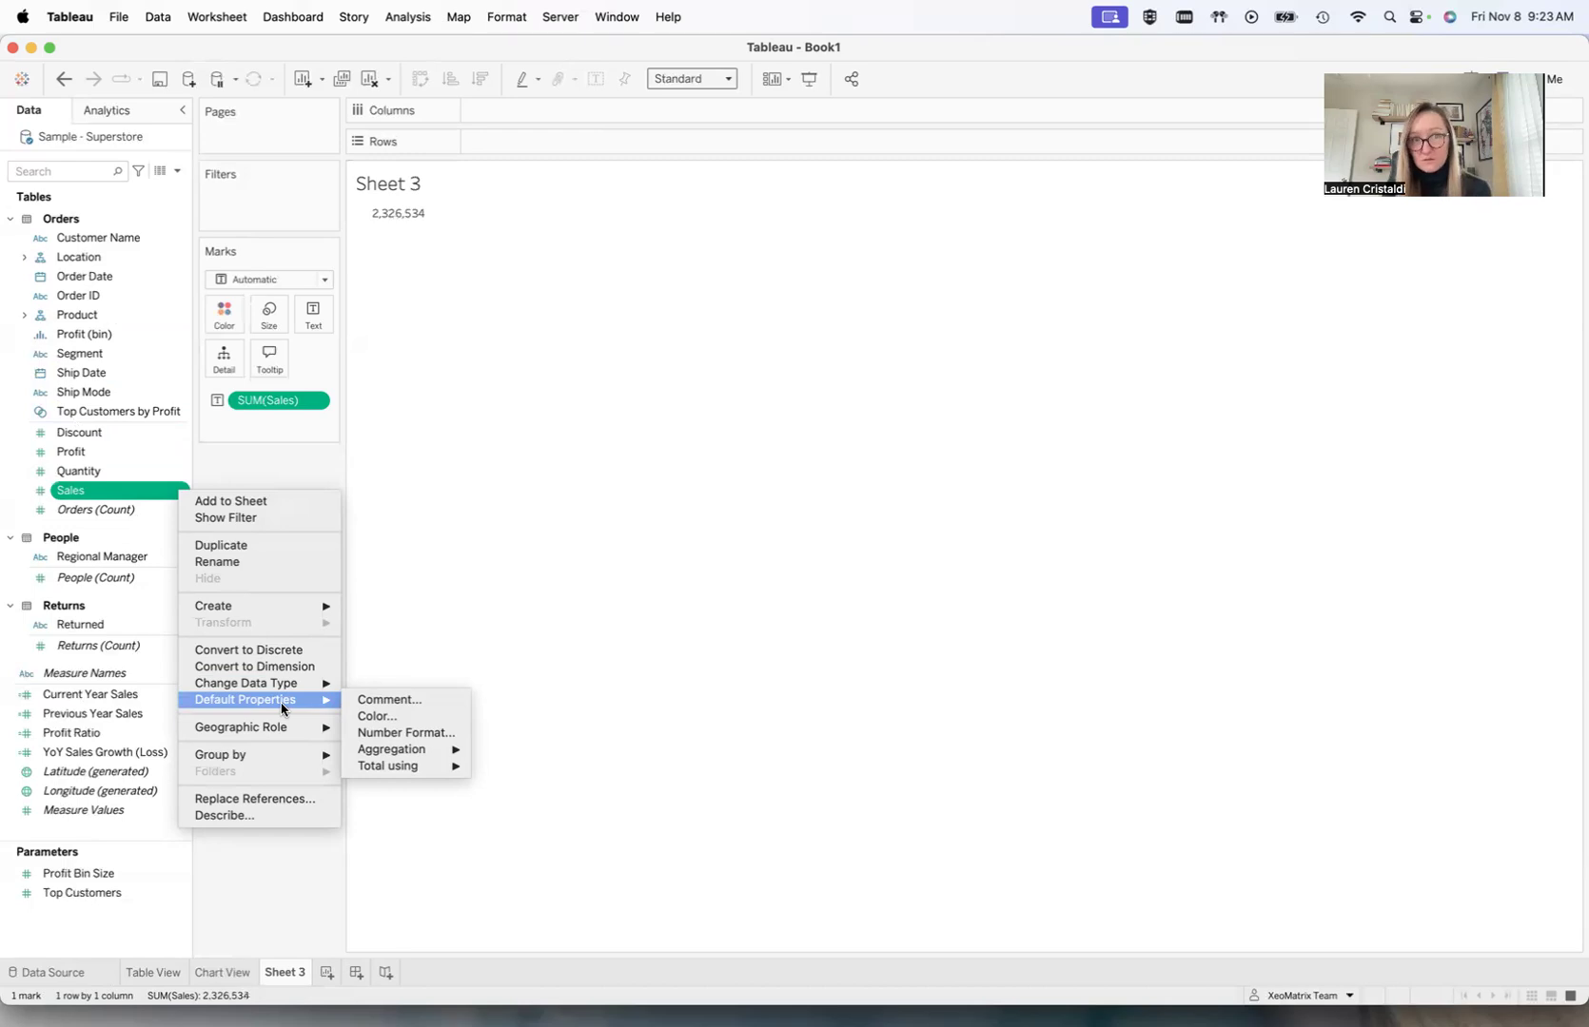
pyautogui.click(484, 488)
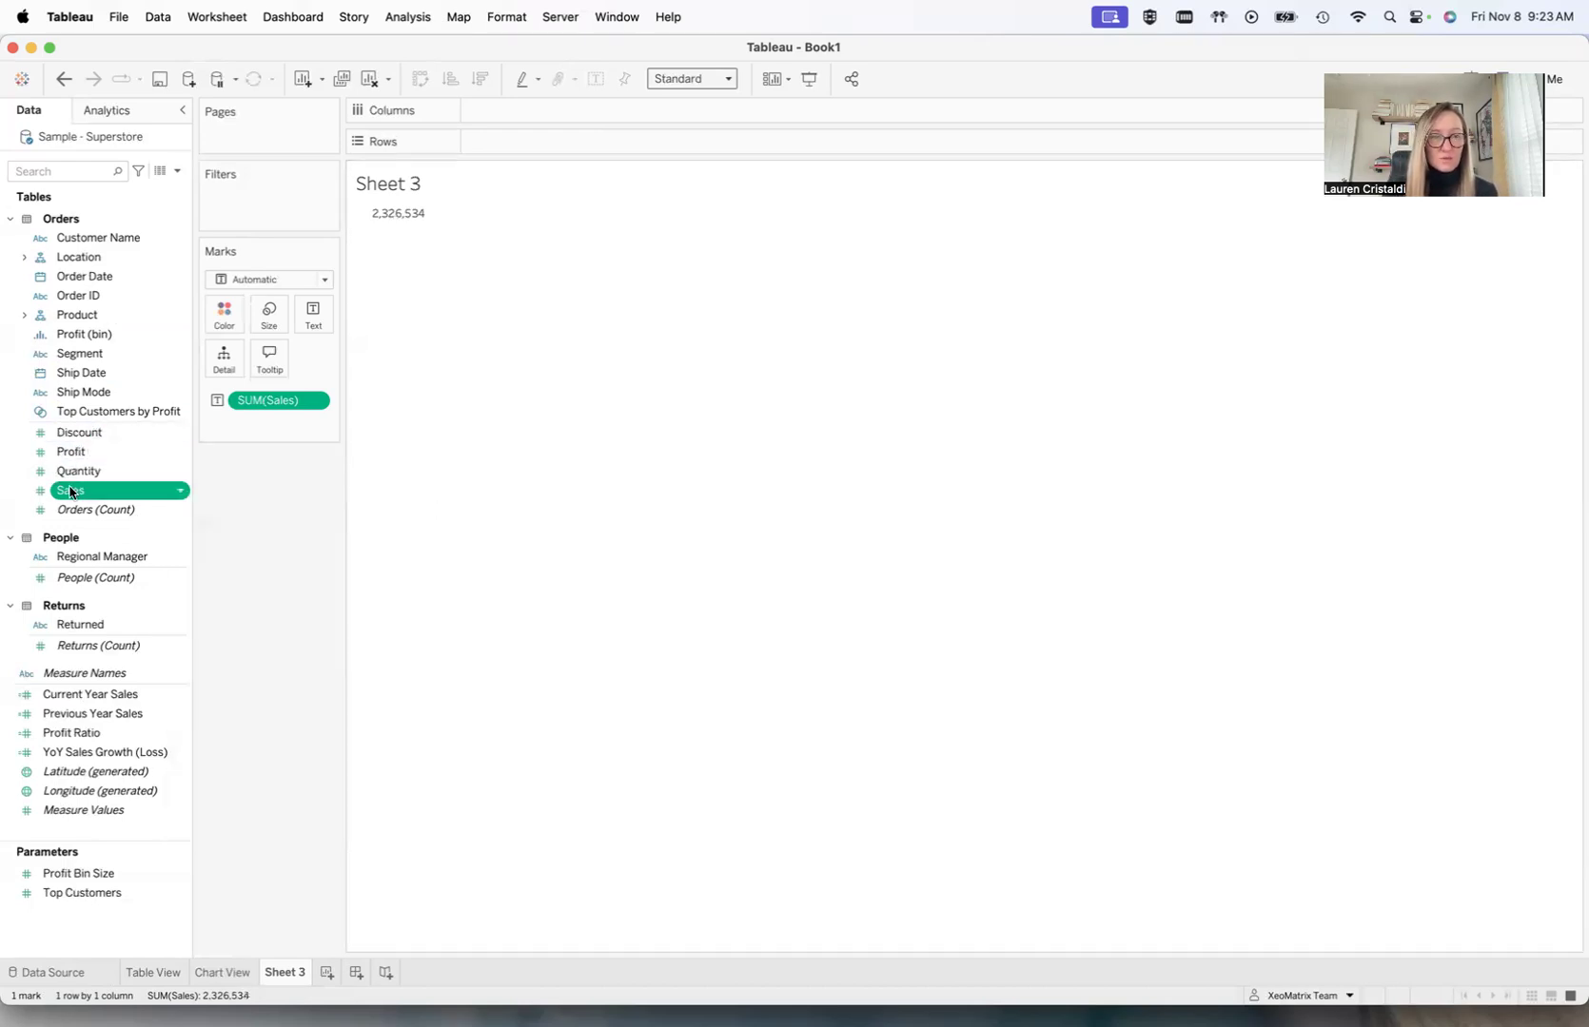
# Step: Add Profit, Quantity and Discount alongside Sales as rows of measure values in Sheet 3
pyautogui.moveTo(95, 451); pyautogui.dragTo(404, 218)
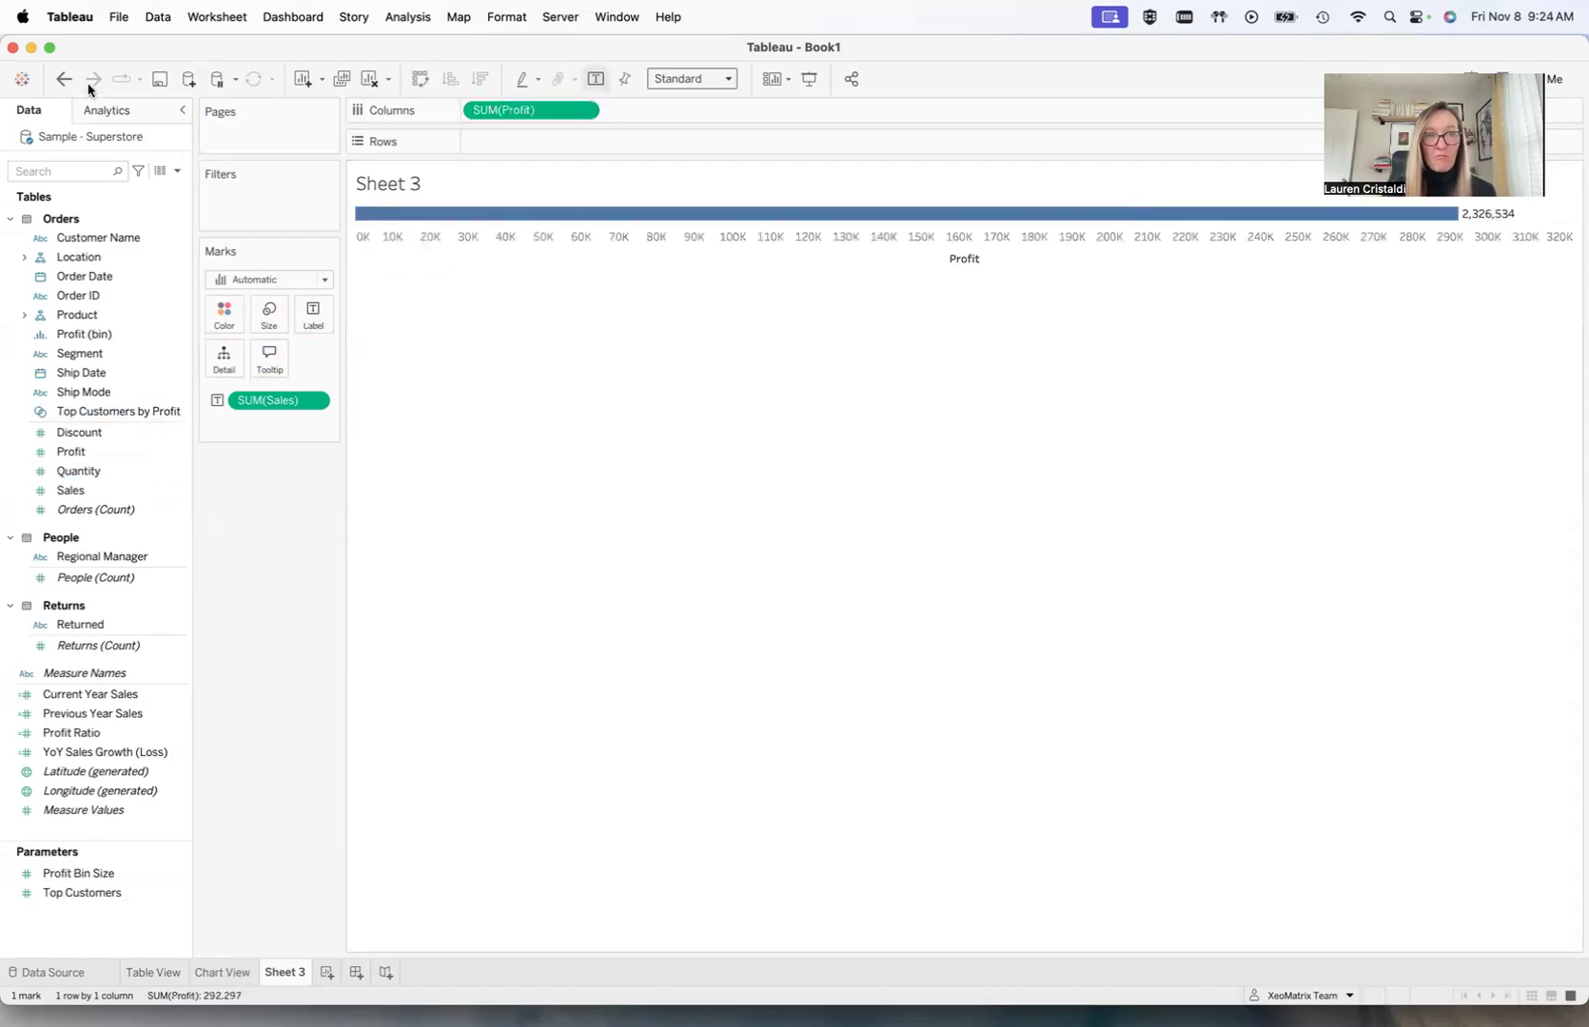
pyautogui.click(64, 79)
pyautogui.moveTo(76, 453); pyautogui.dragTo(388, 217)
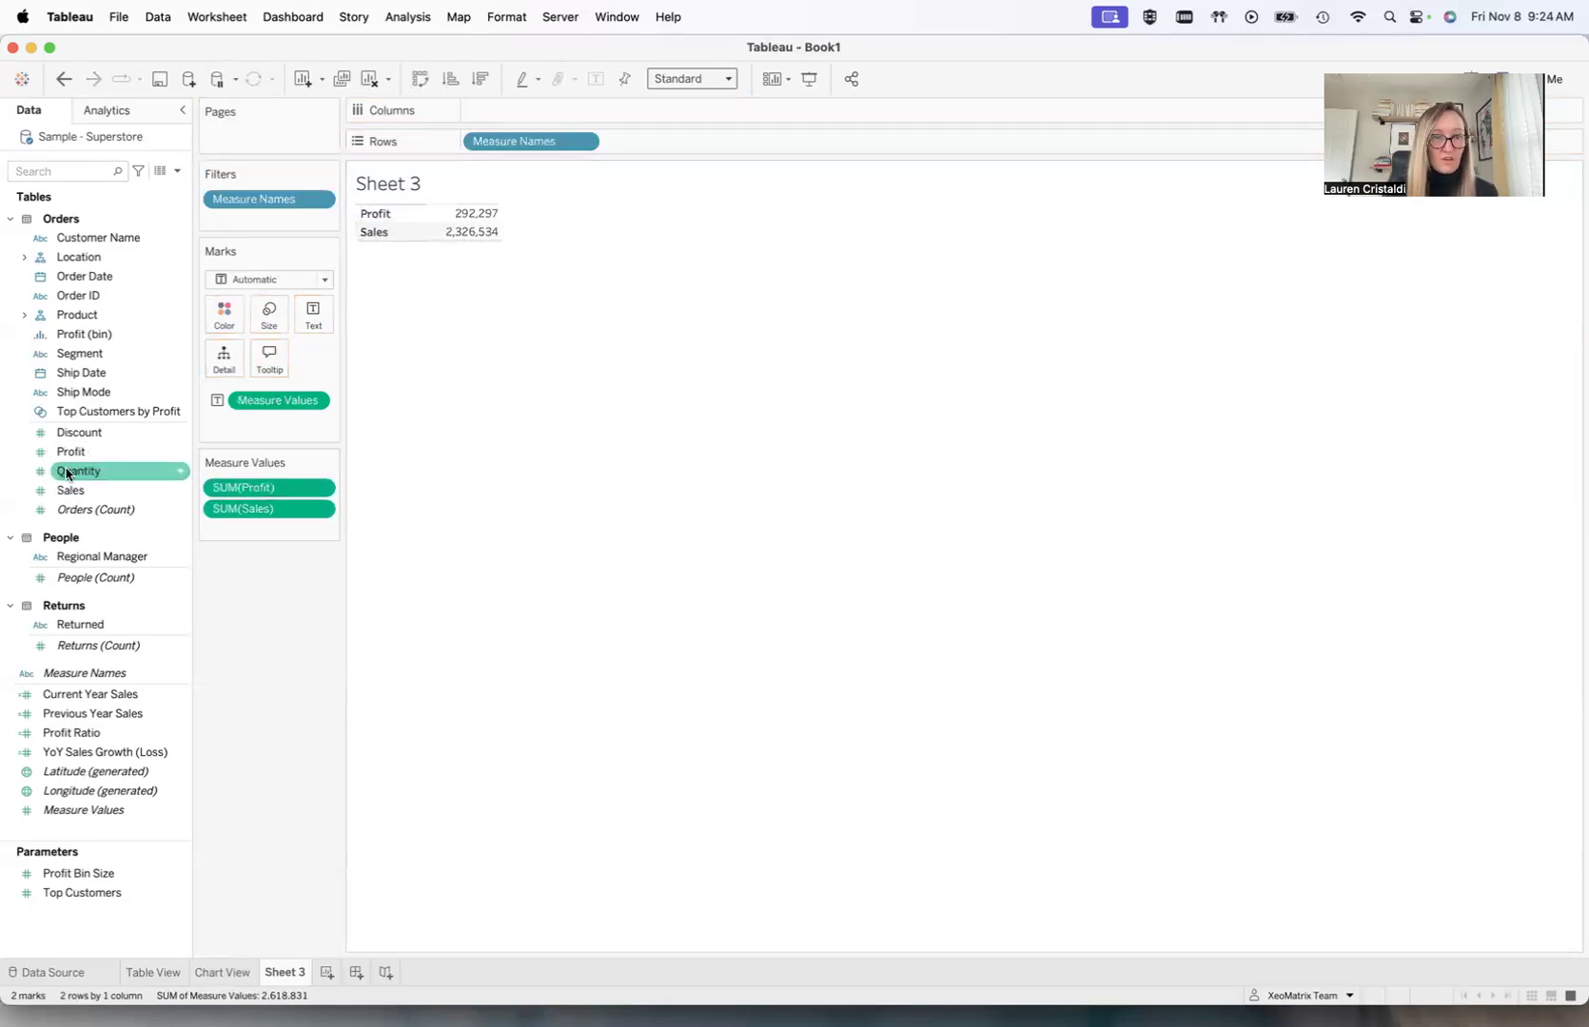
pyautogui.moveTo(95, 470); pyautogui.dragTo(215, 533)
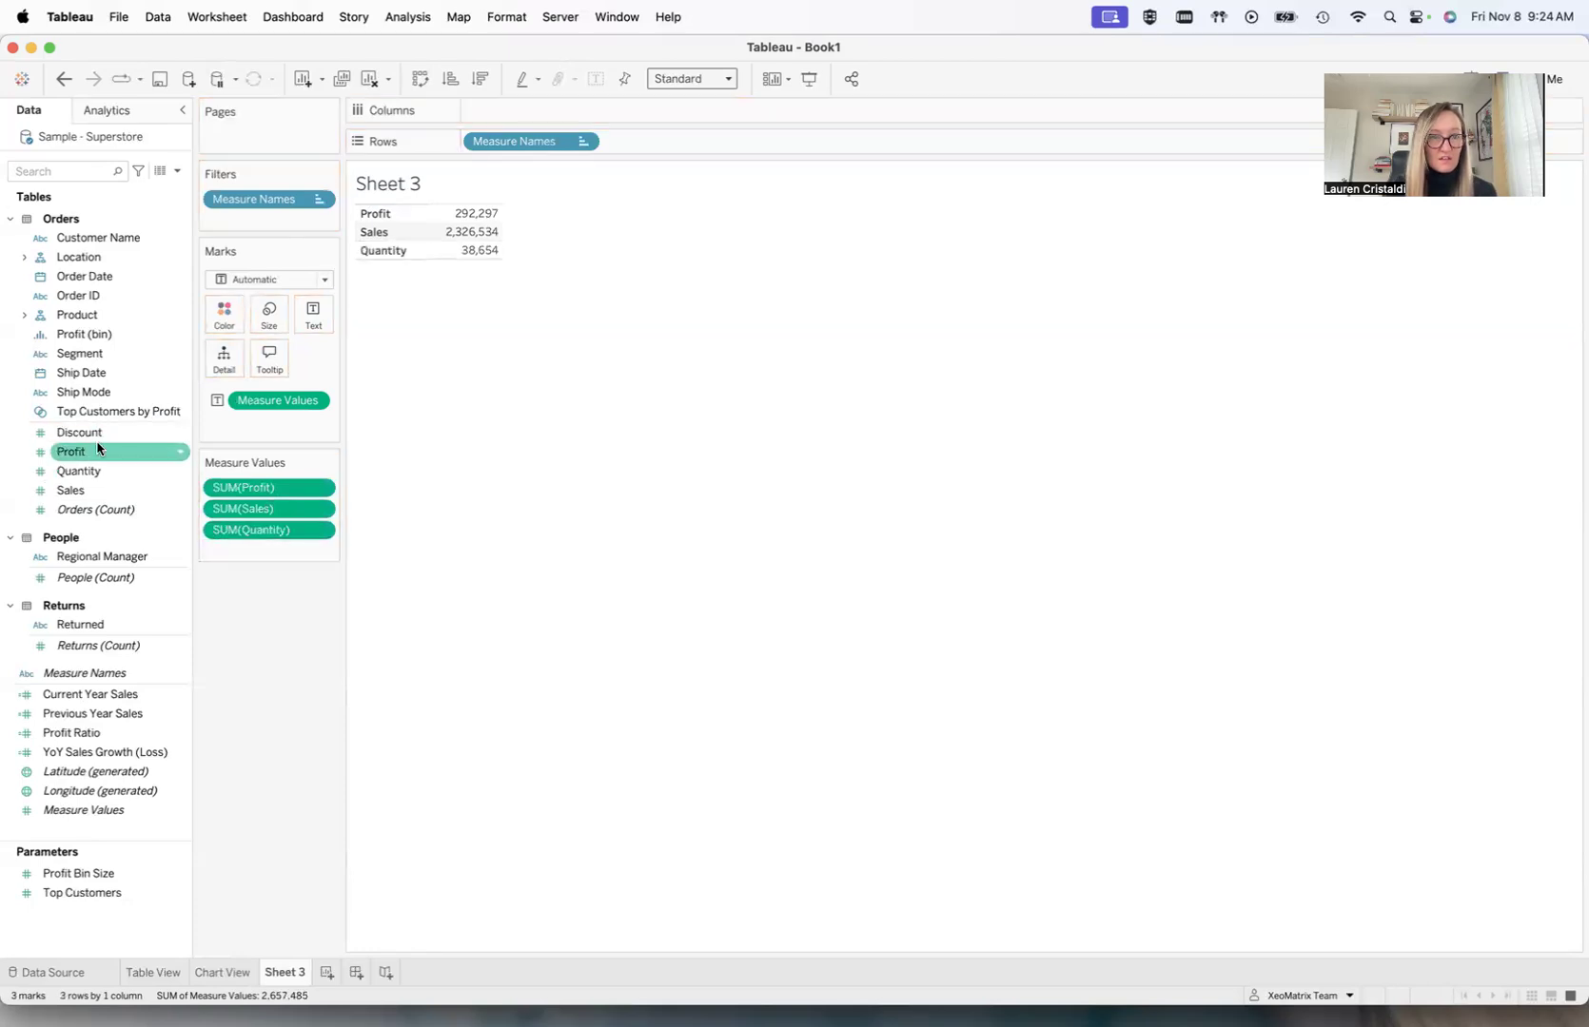
pyautogui.moveTo(96, 432); pyautogui.dragTo(263, 554)
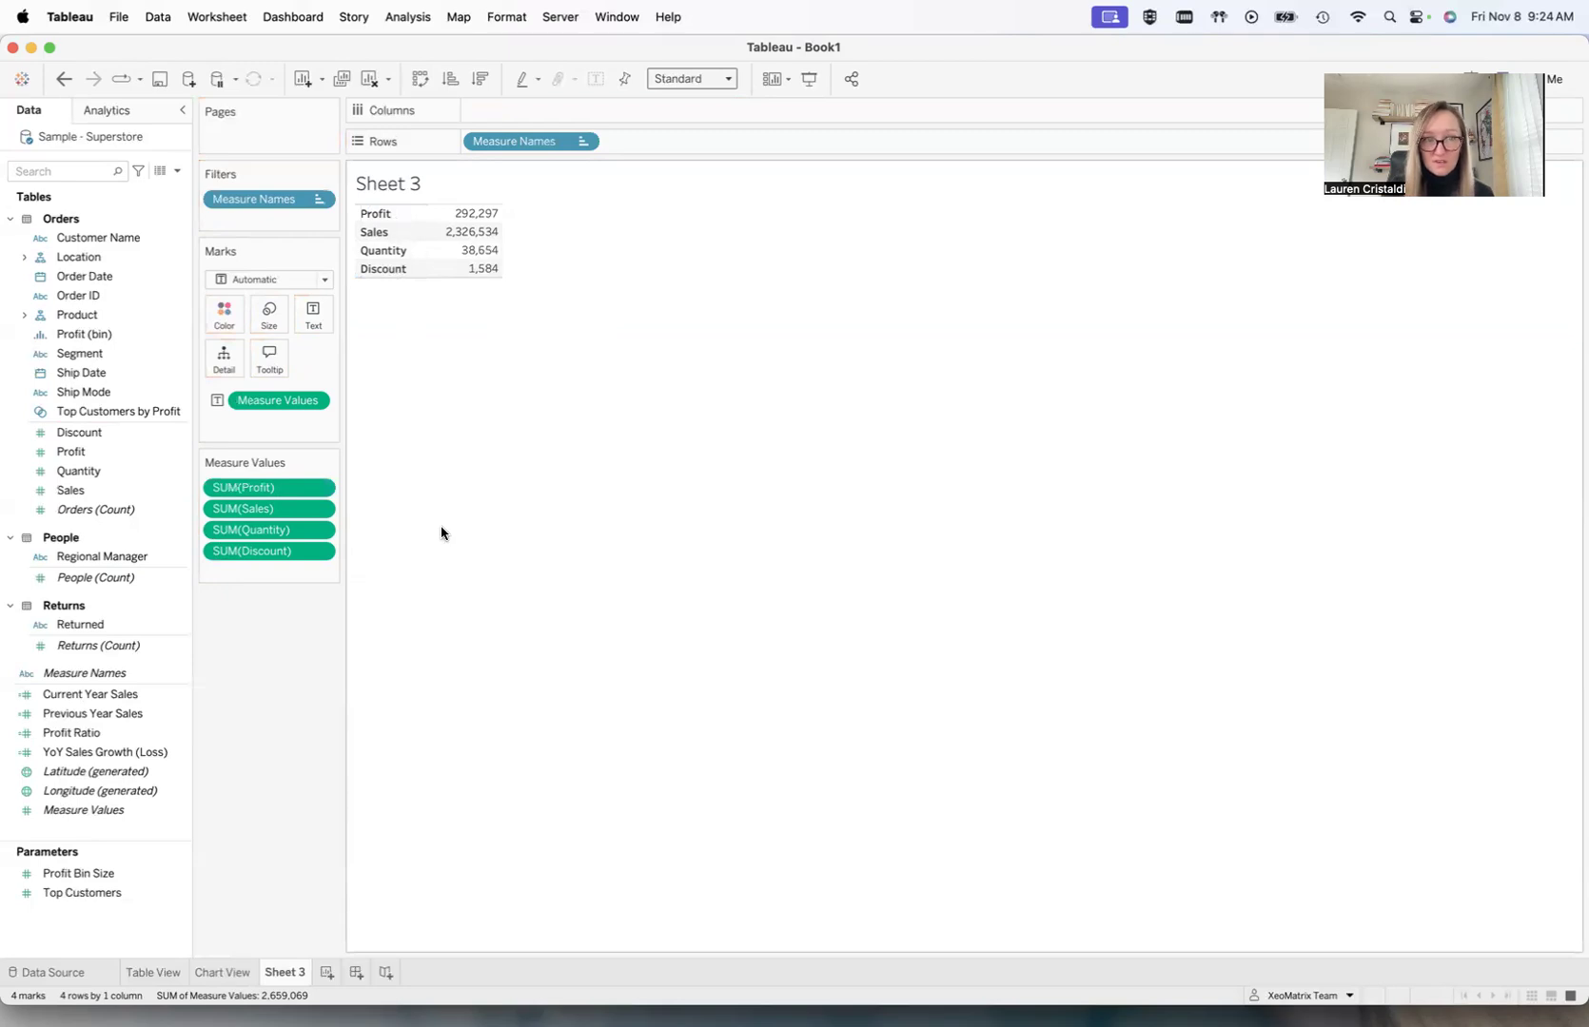
# Step: Set the default number format of the Discount, Profit and Sales fields together to Currency (Custom) with two decimal places
pyautogui.click(143, 436)
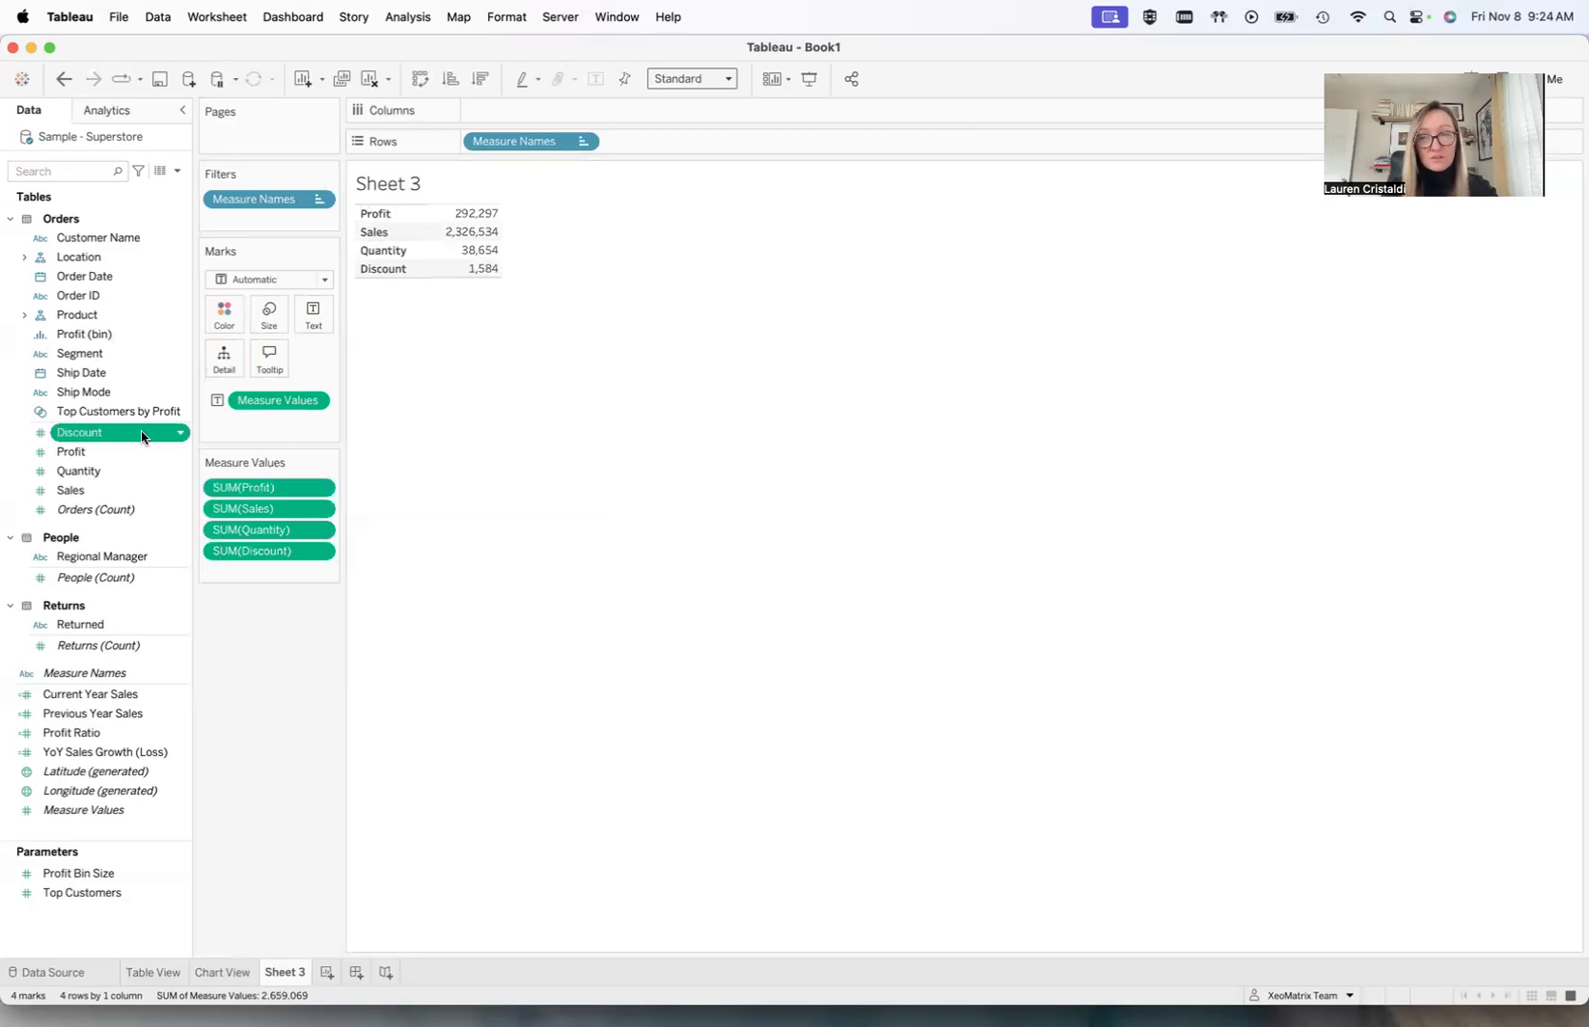
pyautogui.keyDown('super'); pyautogui.click(85, 453); pyautogui.keyUp('super')
pyautogui.keyDown('super'); pyautogui.click(121, 490); pyautogui.keyUp('super')
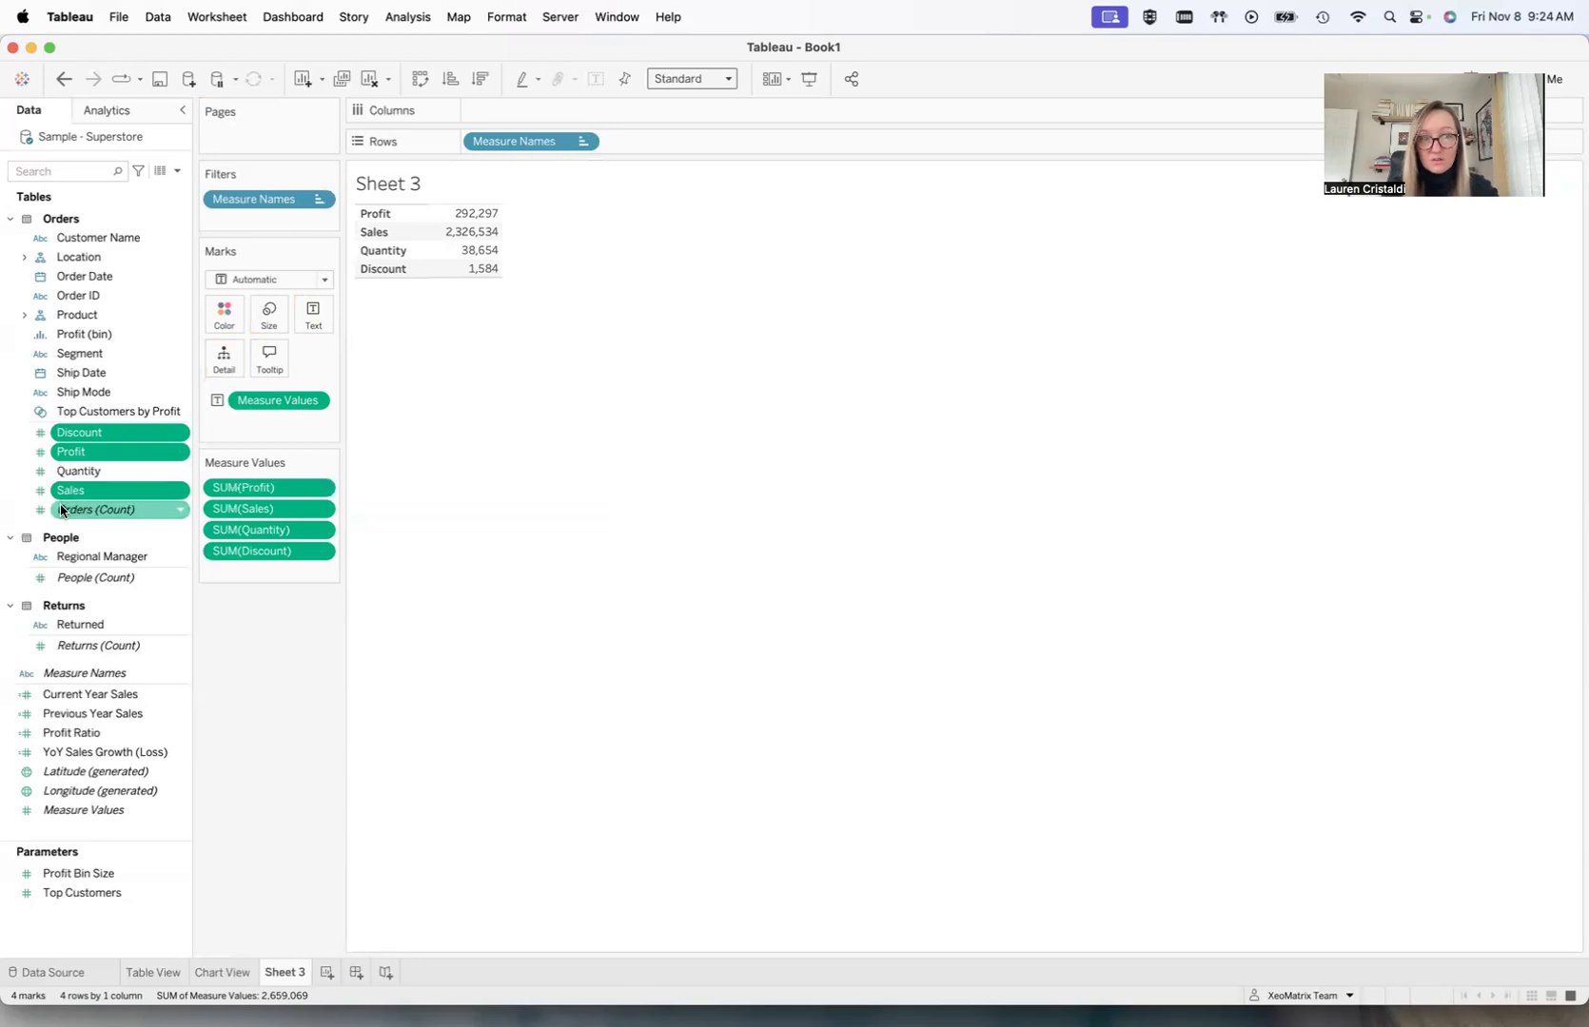
pyautogui.moveTo(61, 511)
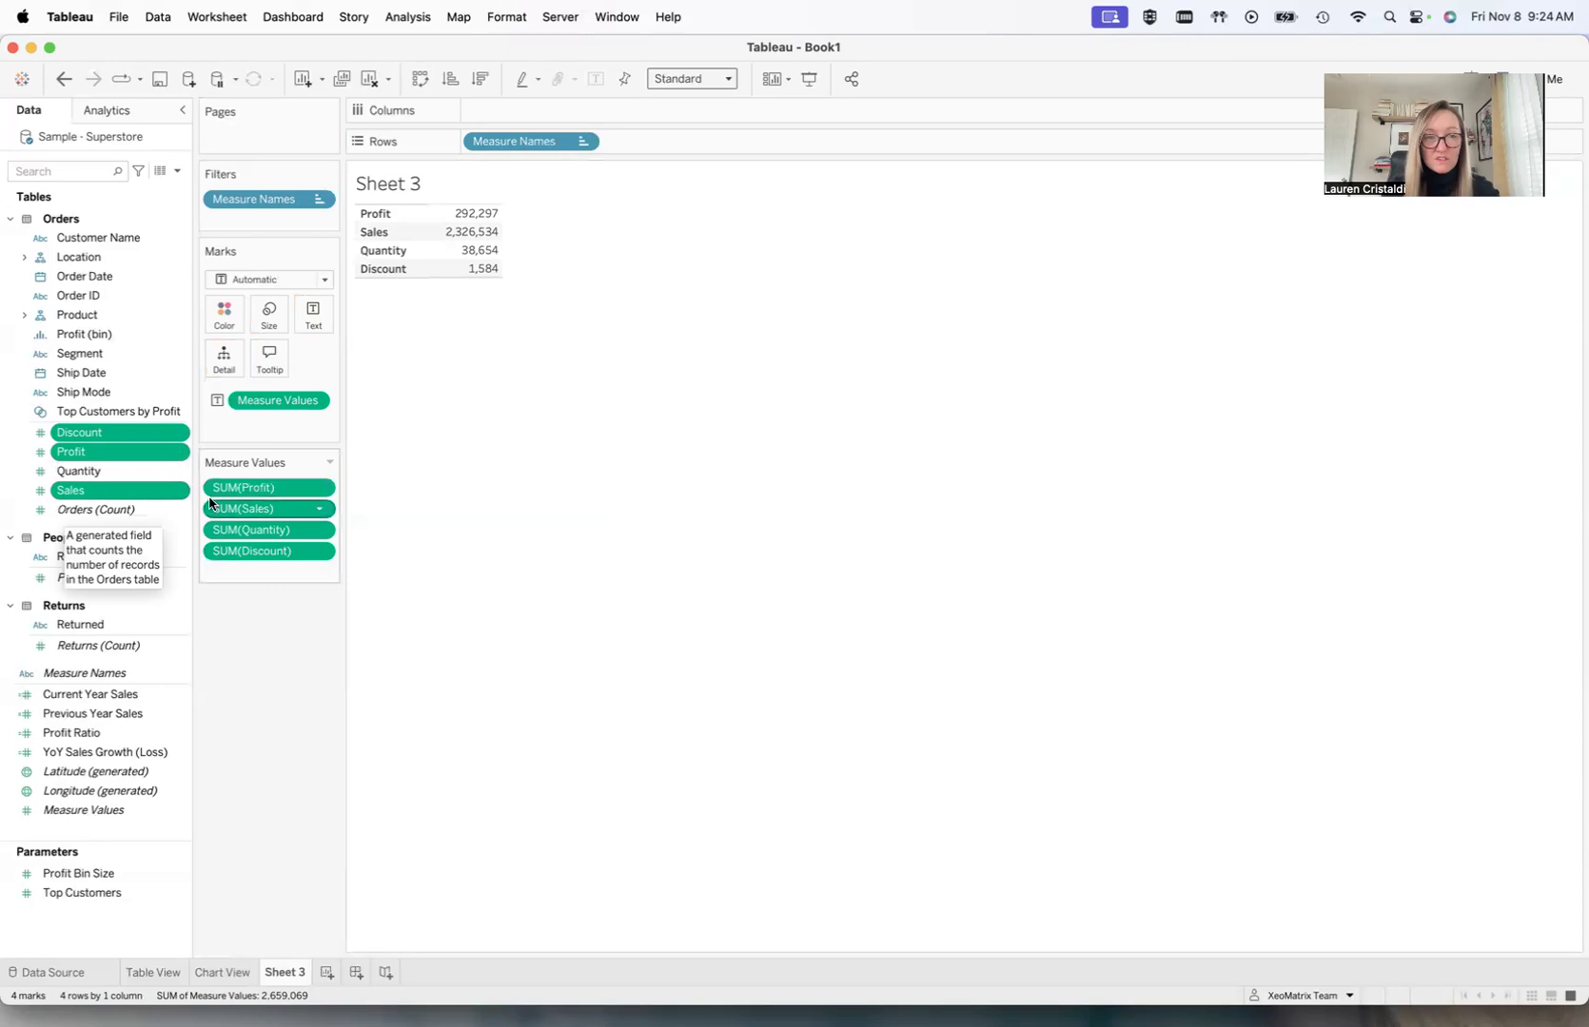
pyautogui.click(179, 492)
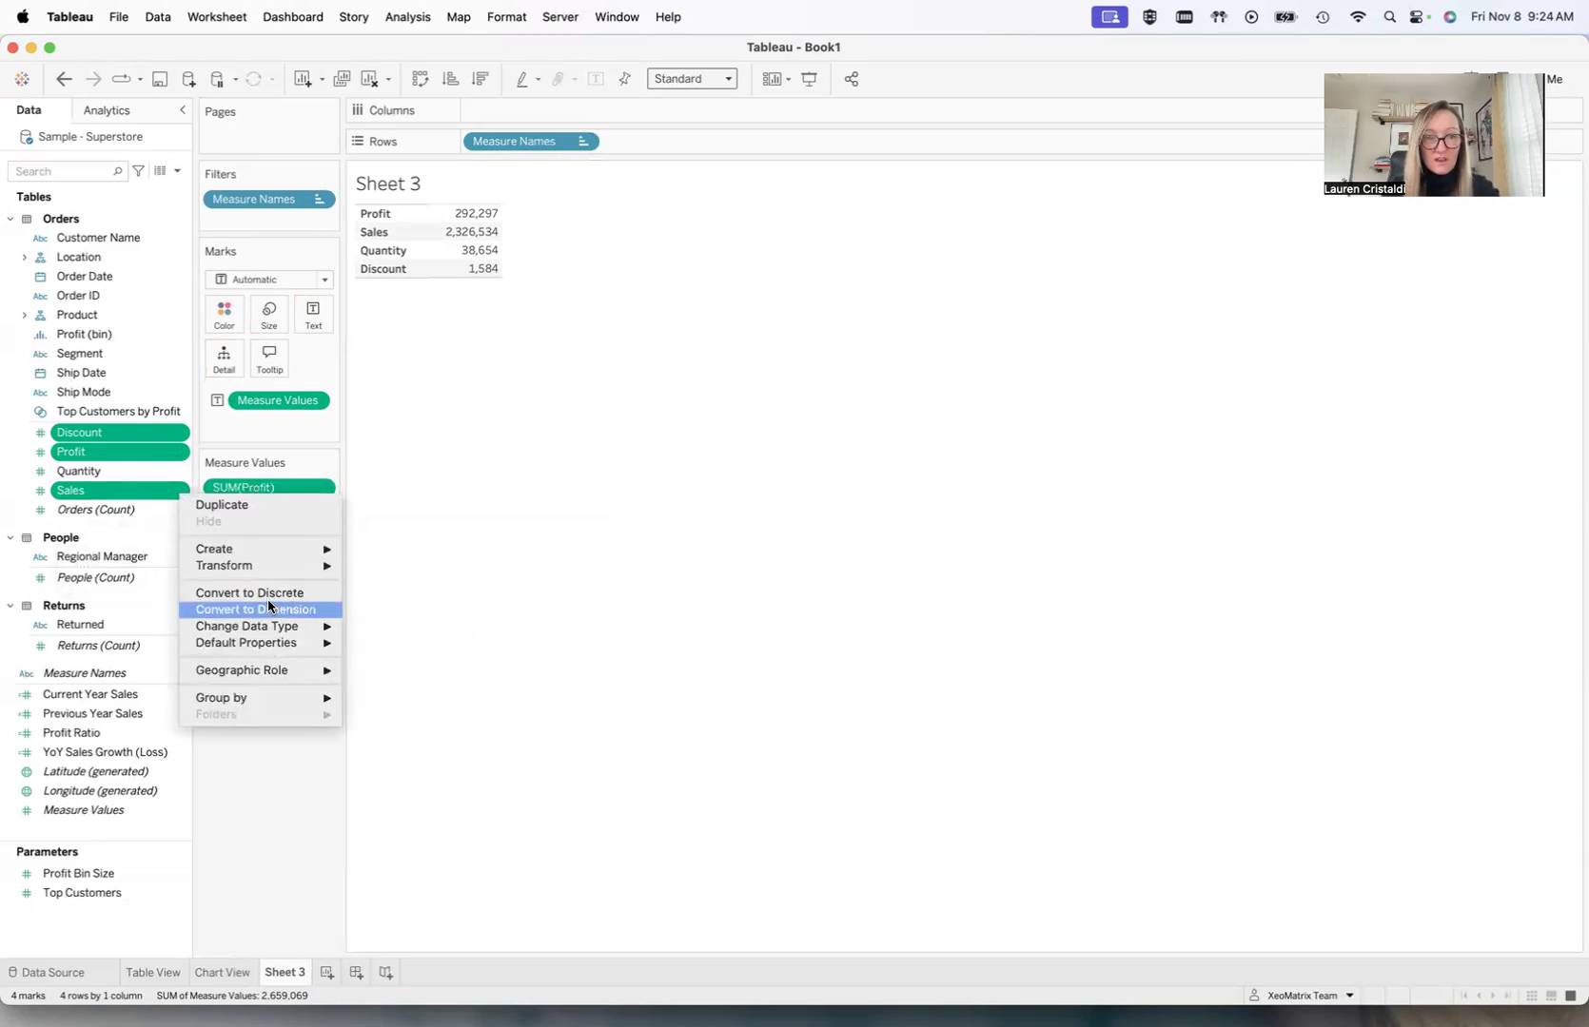
pyautogui.moveTo(267, 644)
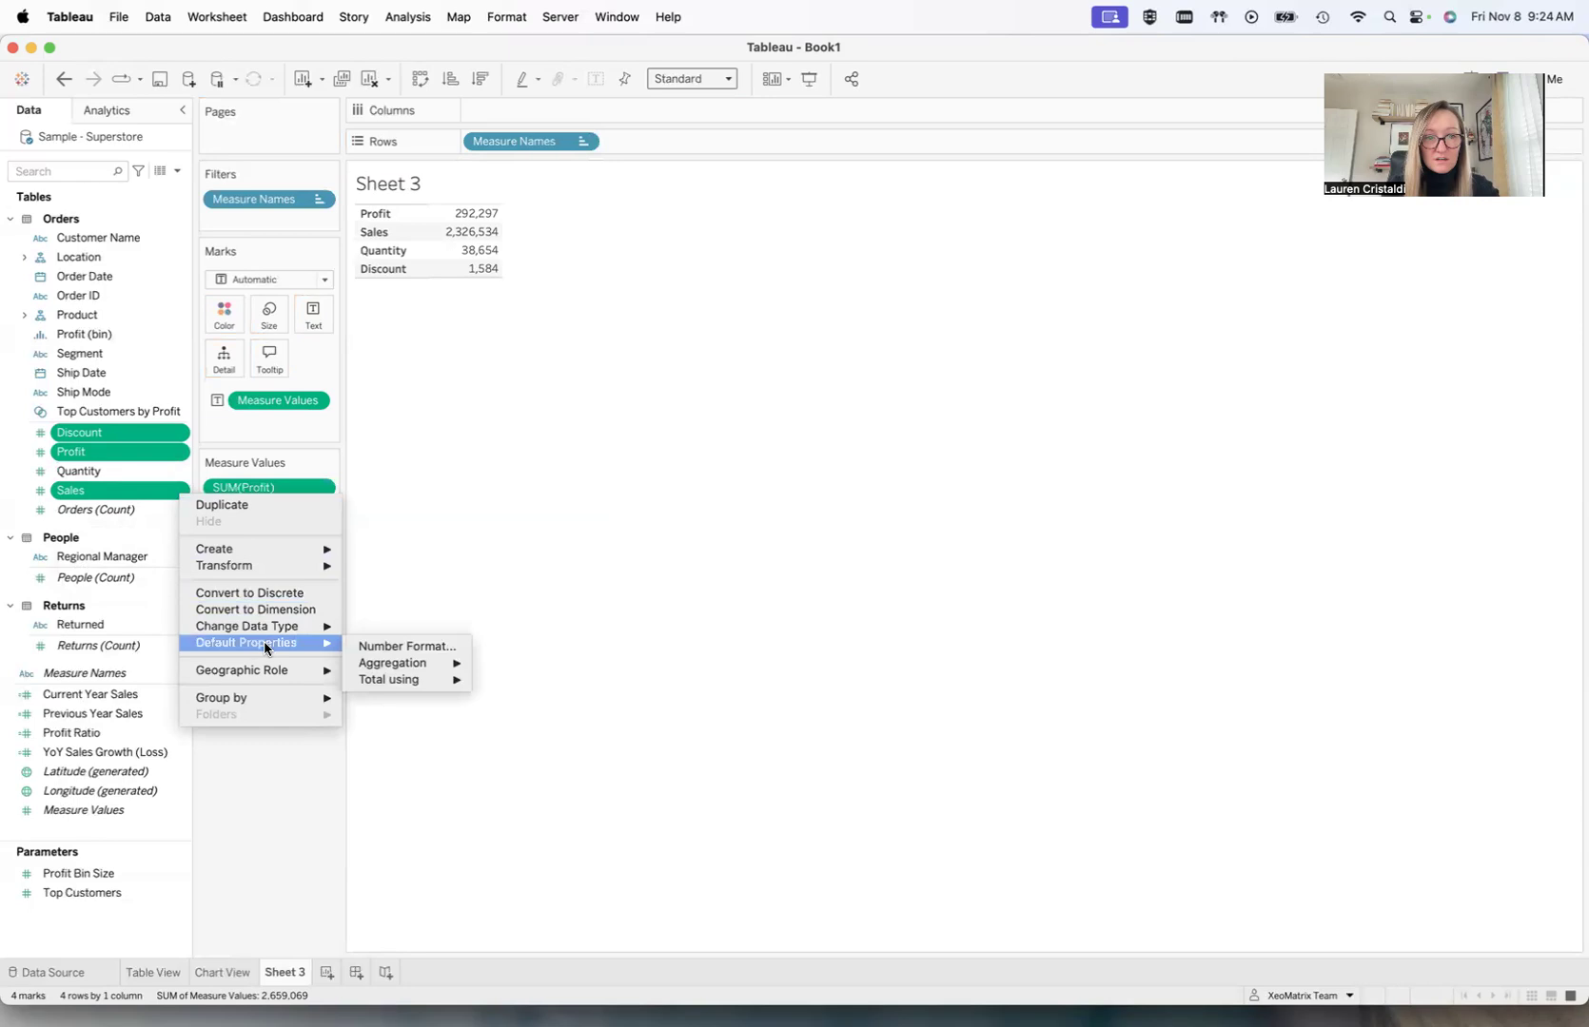
pyautogui.click(416, 650)
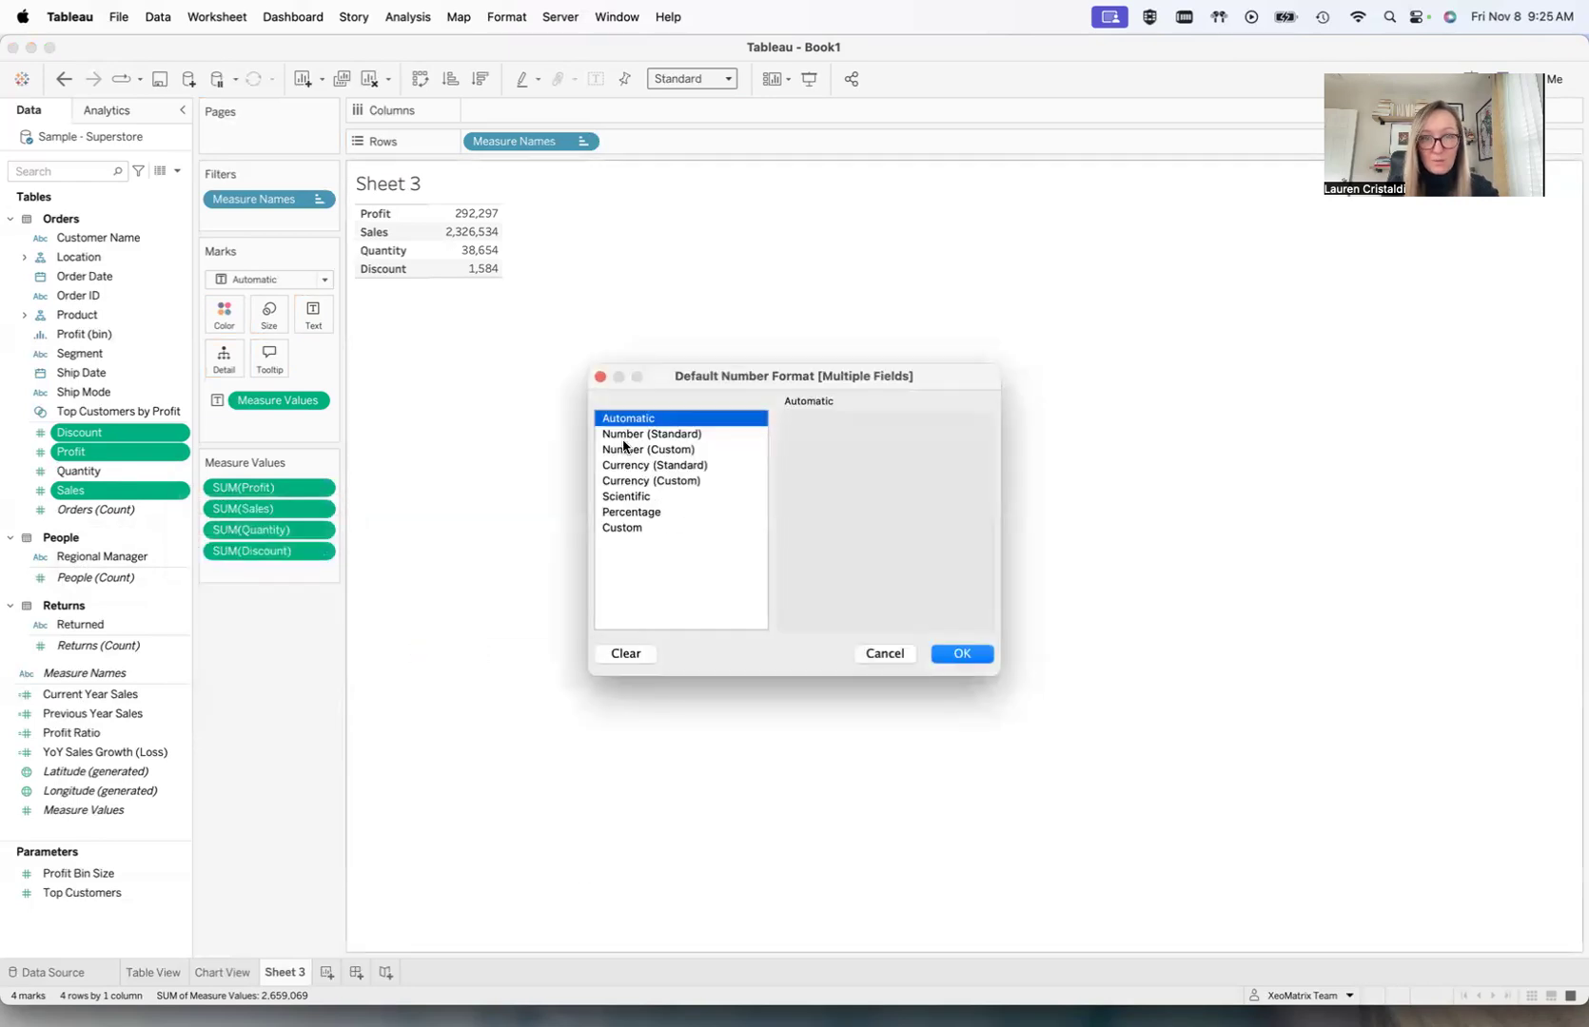
pyautogui.click(625, 481)
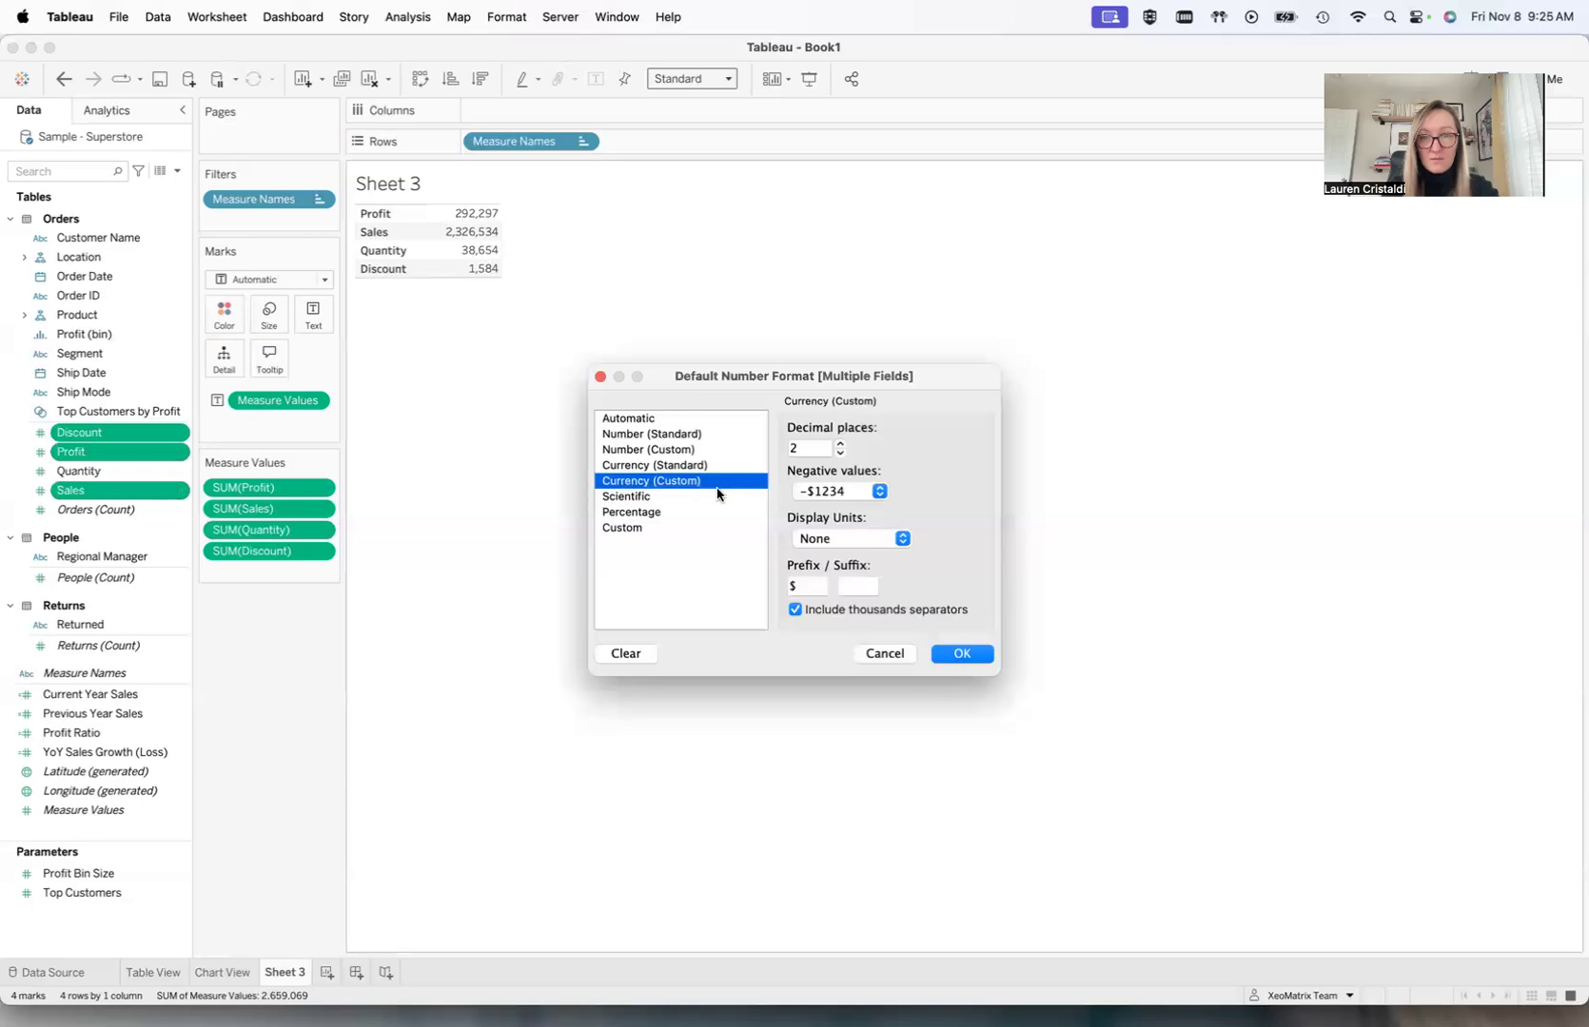
pyautogui.click(965, 654)
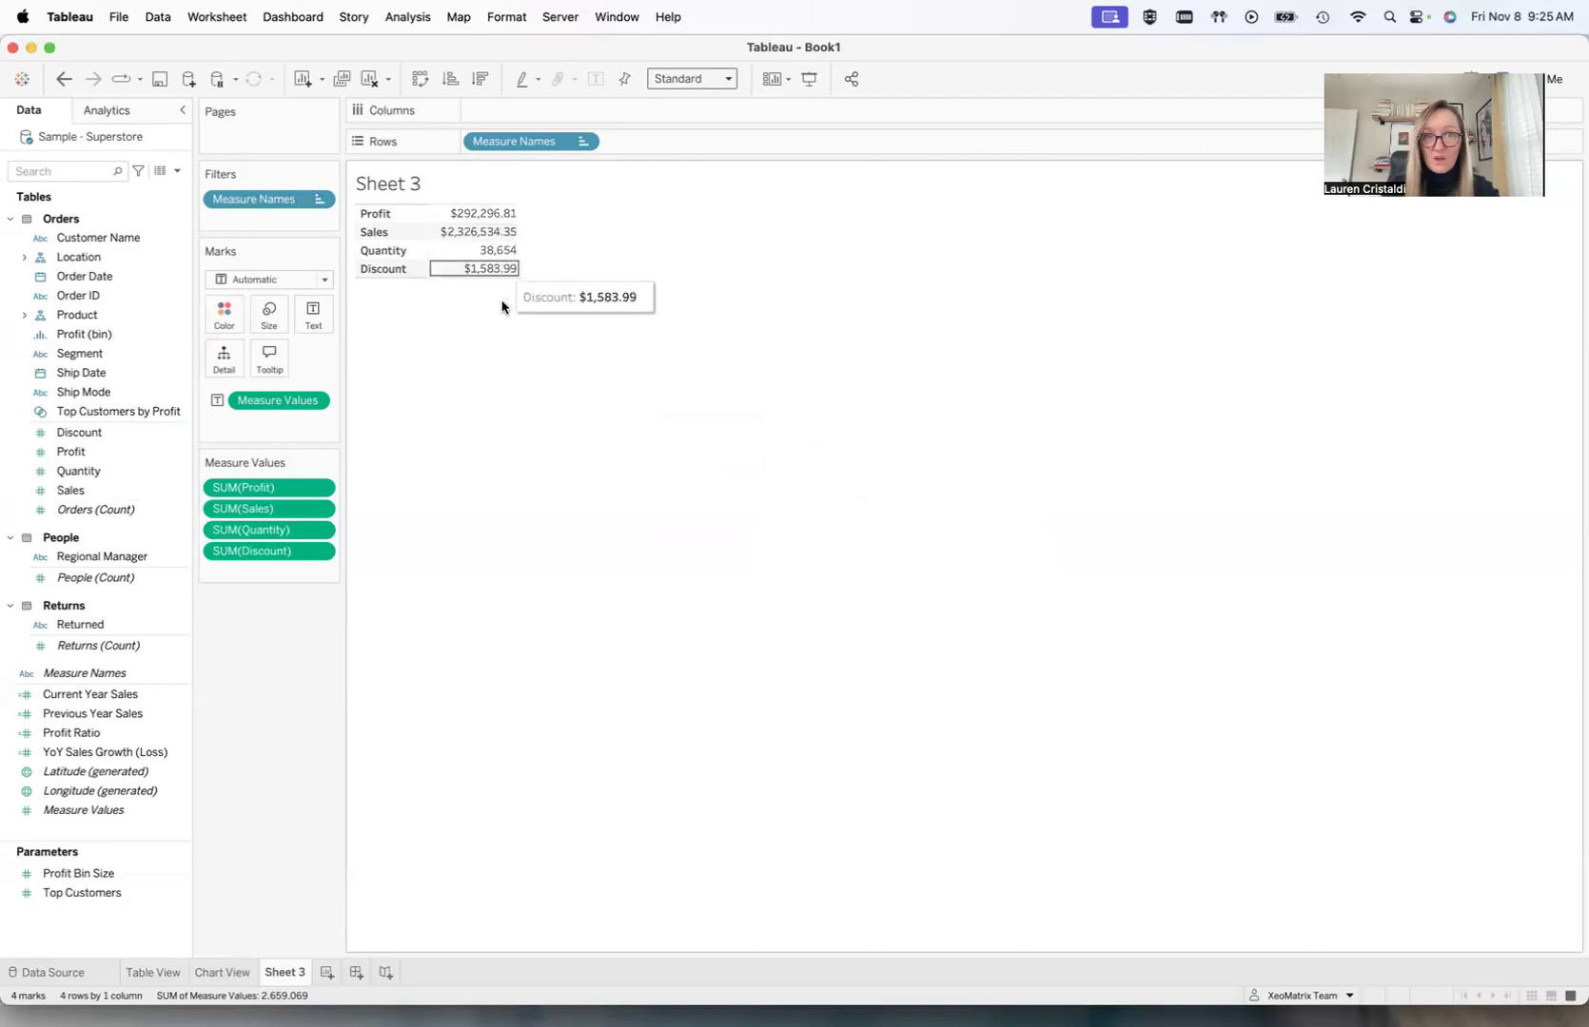
# Step: Create another worksheet and show Discount and Sales in it as a text table
pyautogui.click(328, 971)
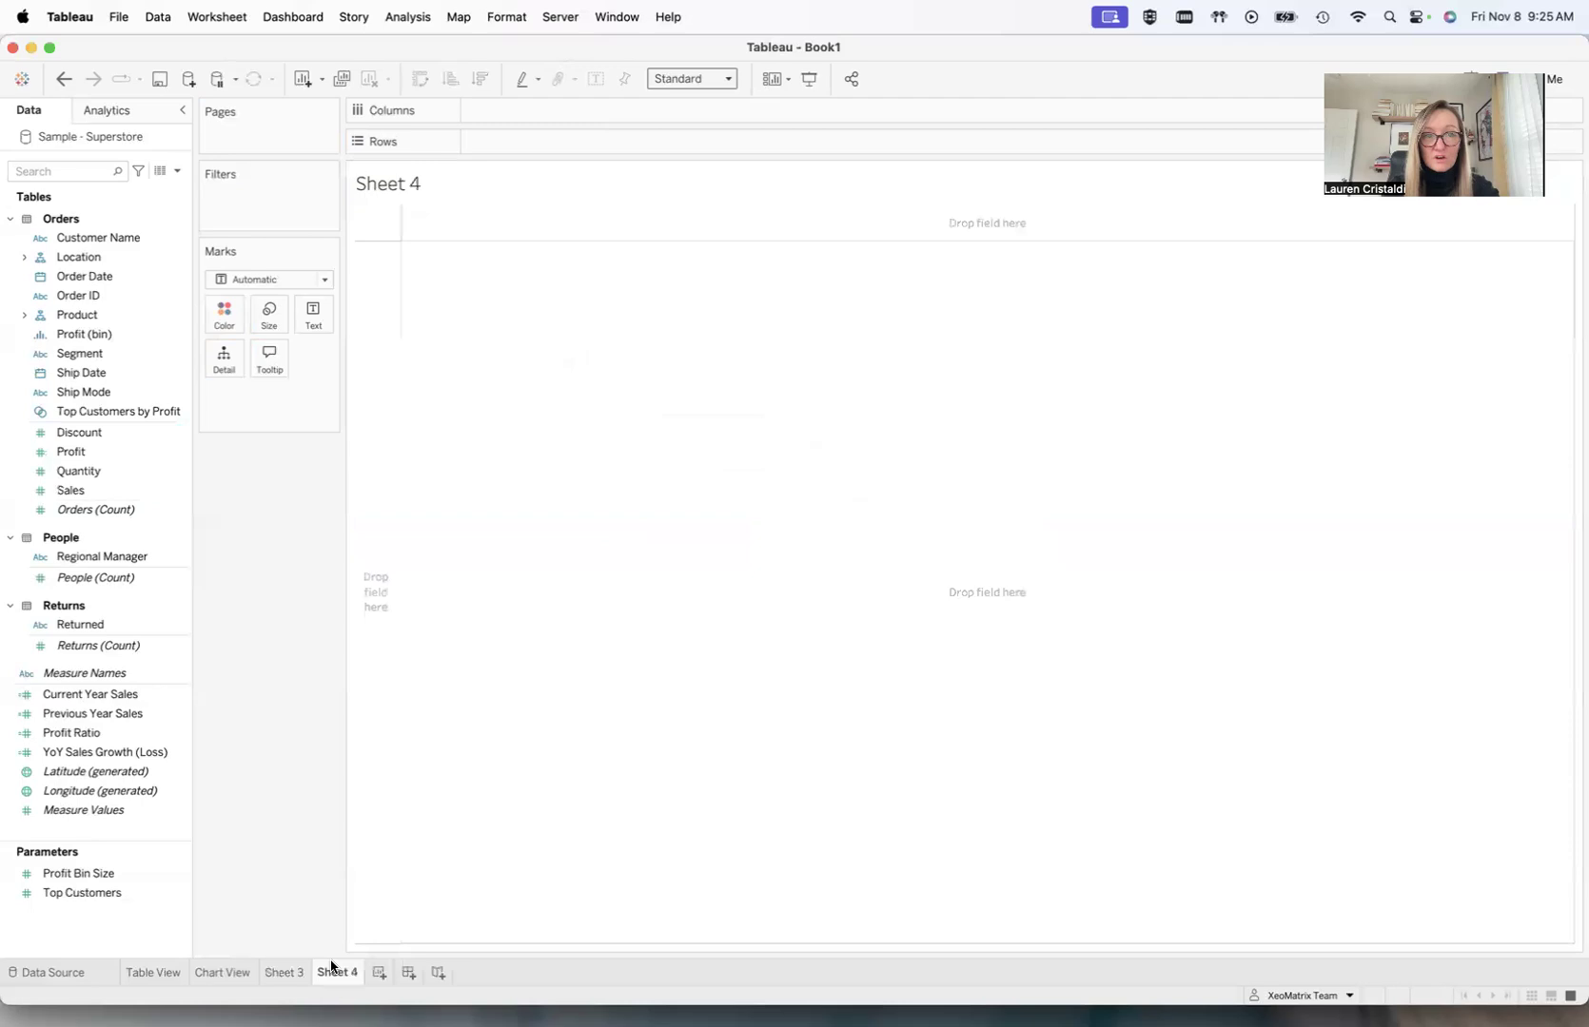
pyautogui.moveTo(80, 436); pyautogui.dragTo(499, 432)
pyautogui.moveTo(78, 471); pyautogui.dragTo(388, 209)
pyautogui.moveTo(479, 243)
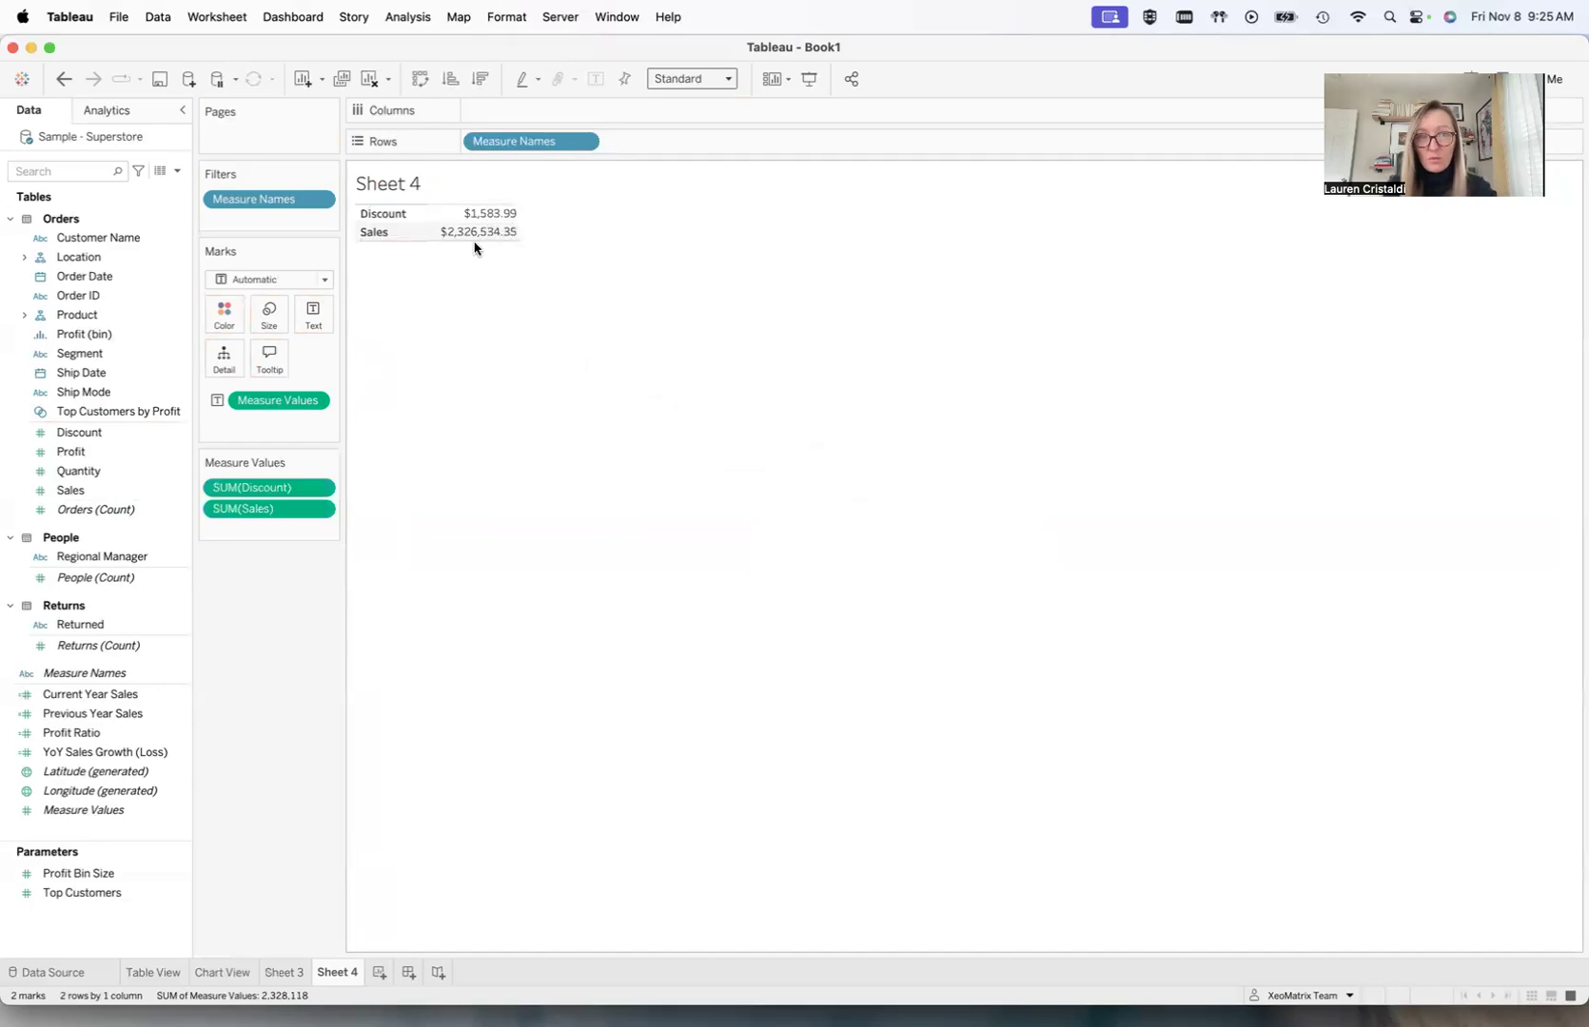
# Step: Go to the Chart View sheet and copy the delta format string ▲#,##;▼#,## from its title
pyautogui.click(285, 972)
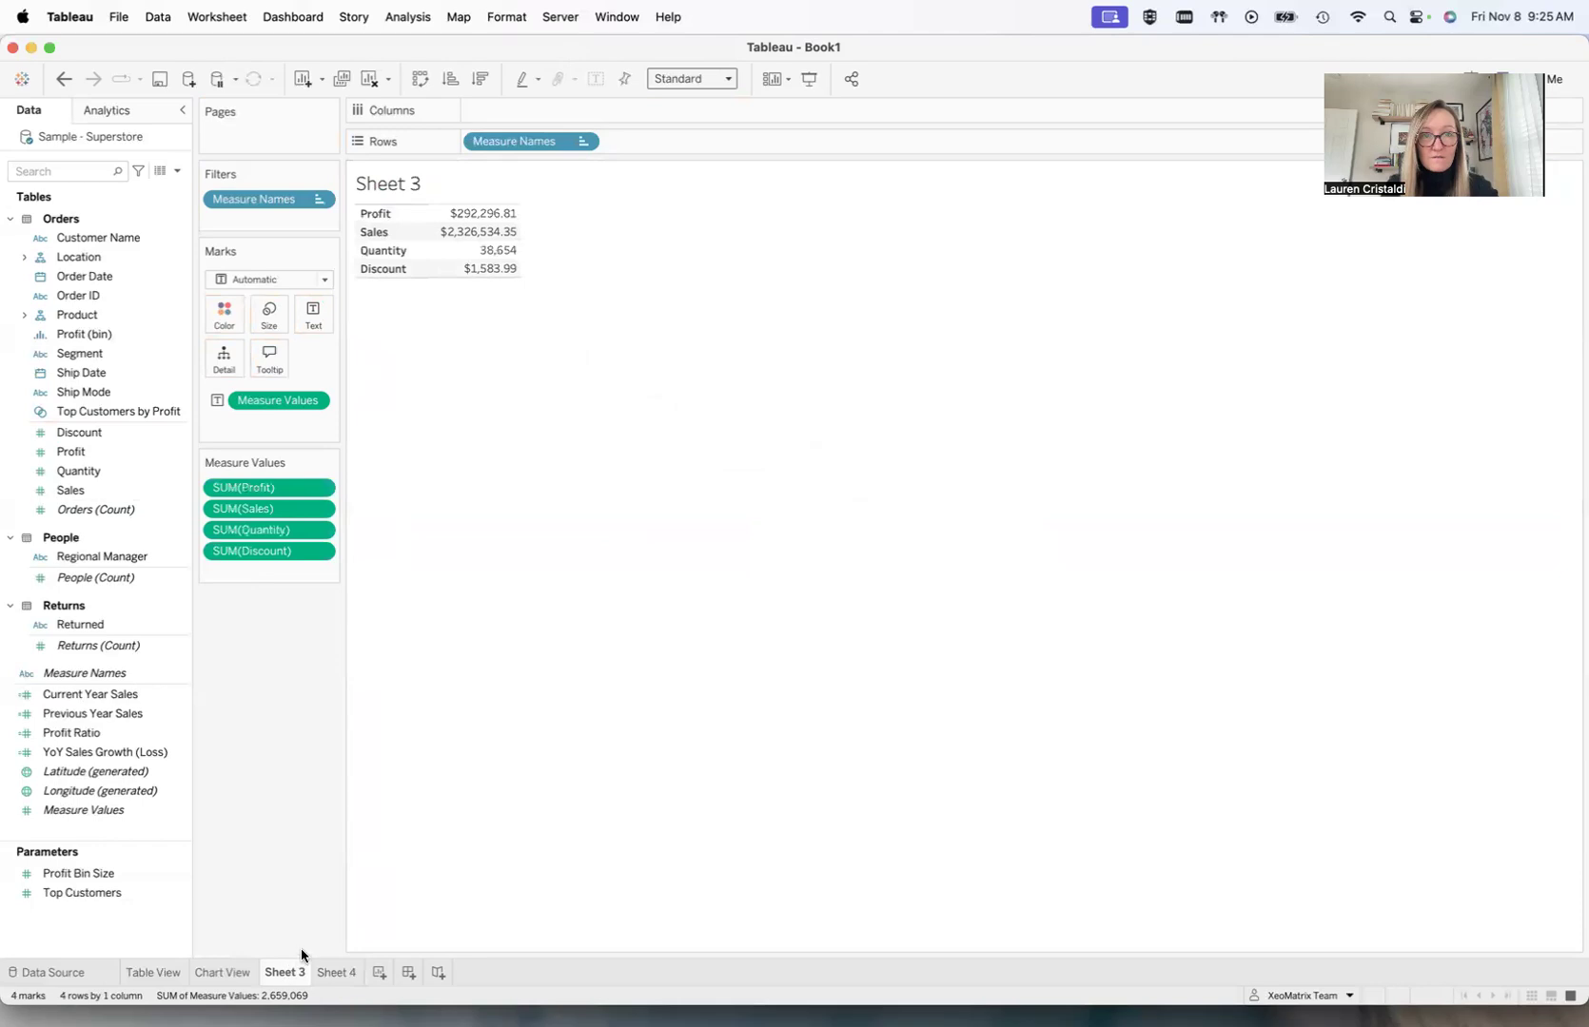
pyautogui.click(222, 972)
pyautogui.click(150, 973)
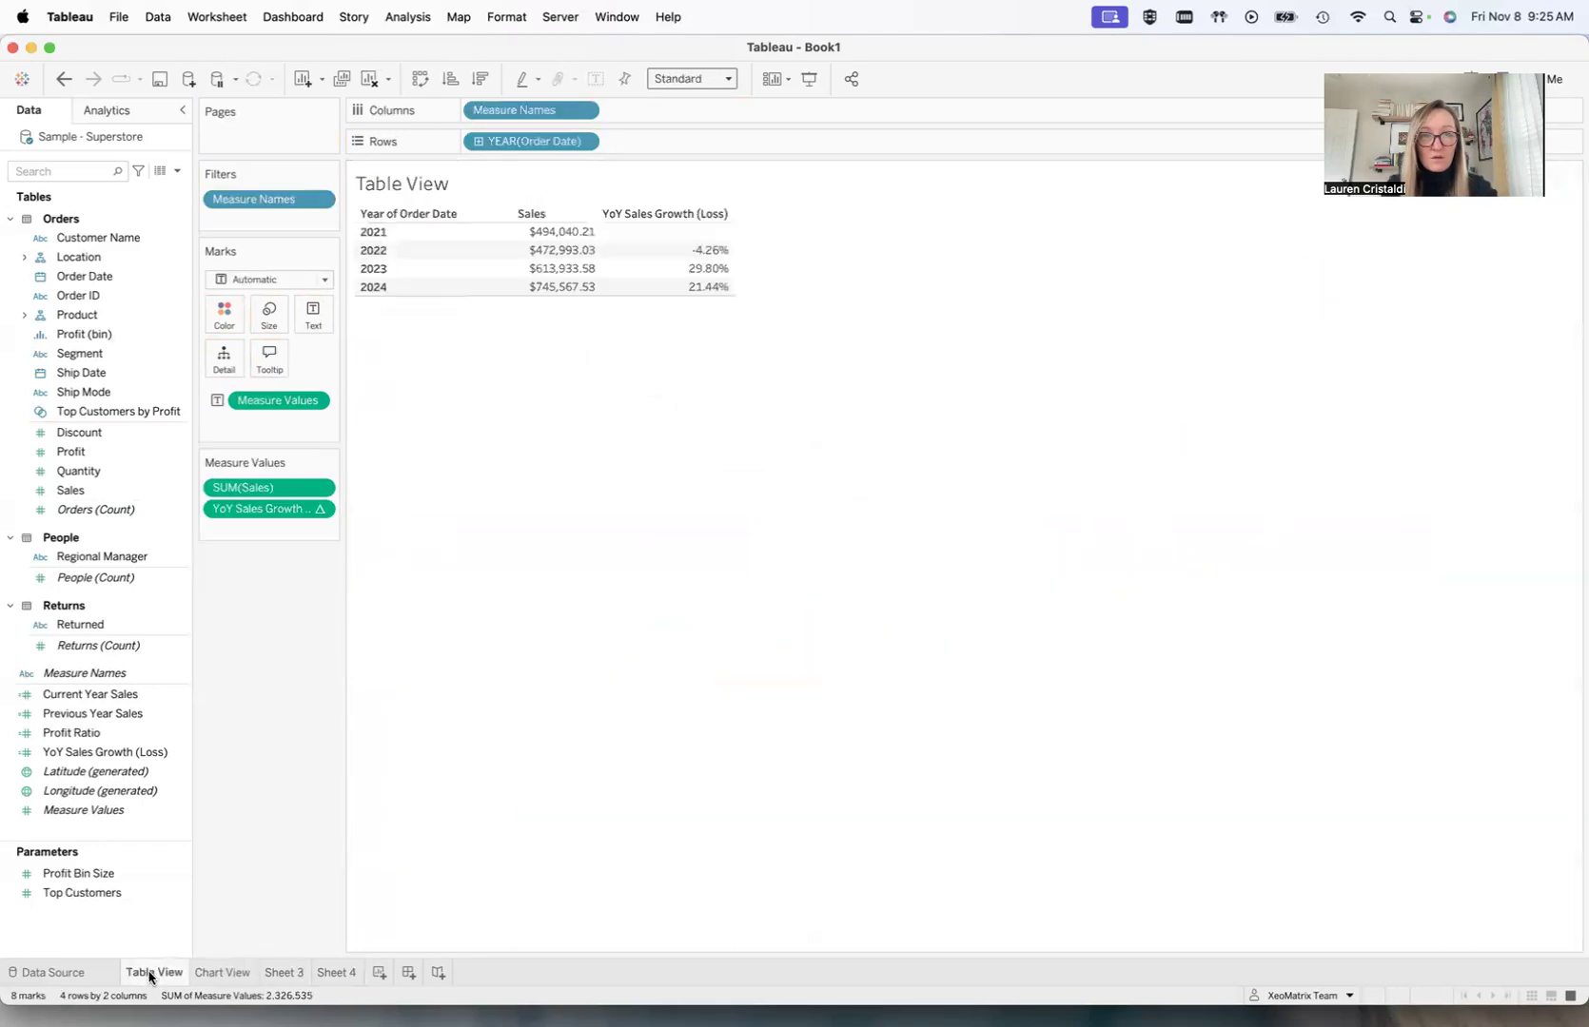
pyautogui.click(227, 973)
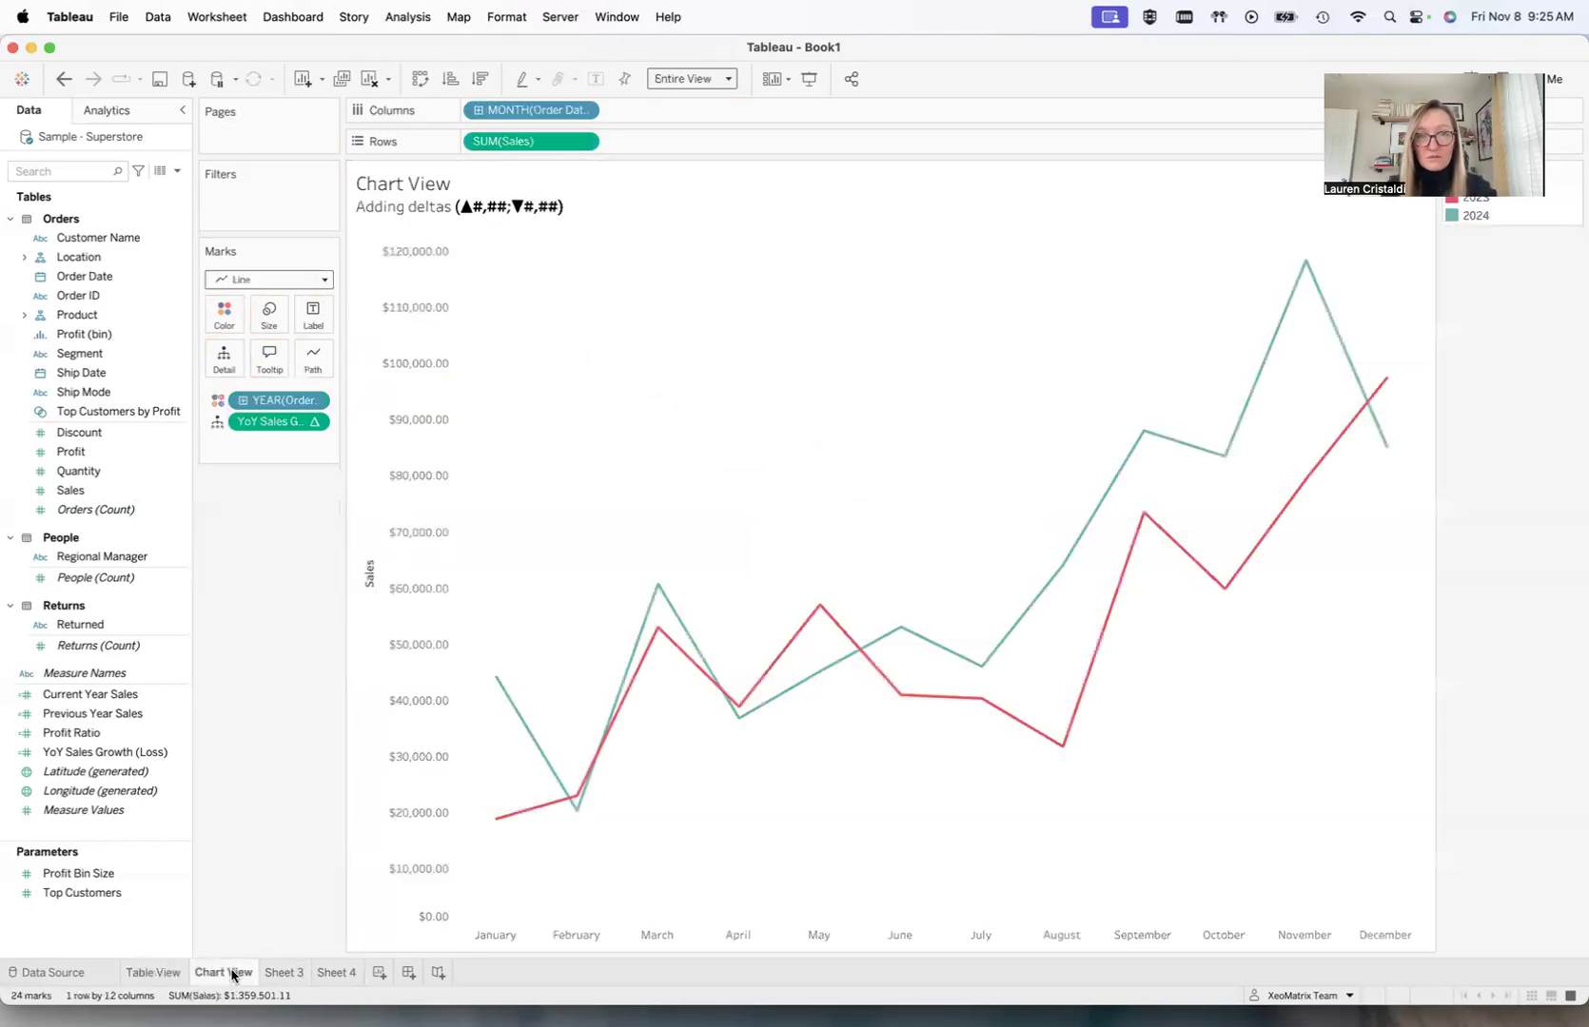
pyautogui.doubleClick(528, 208)
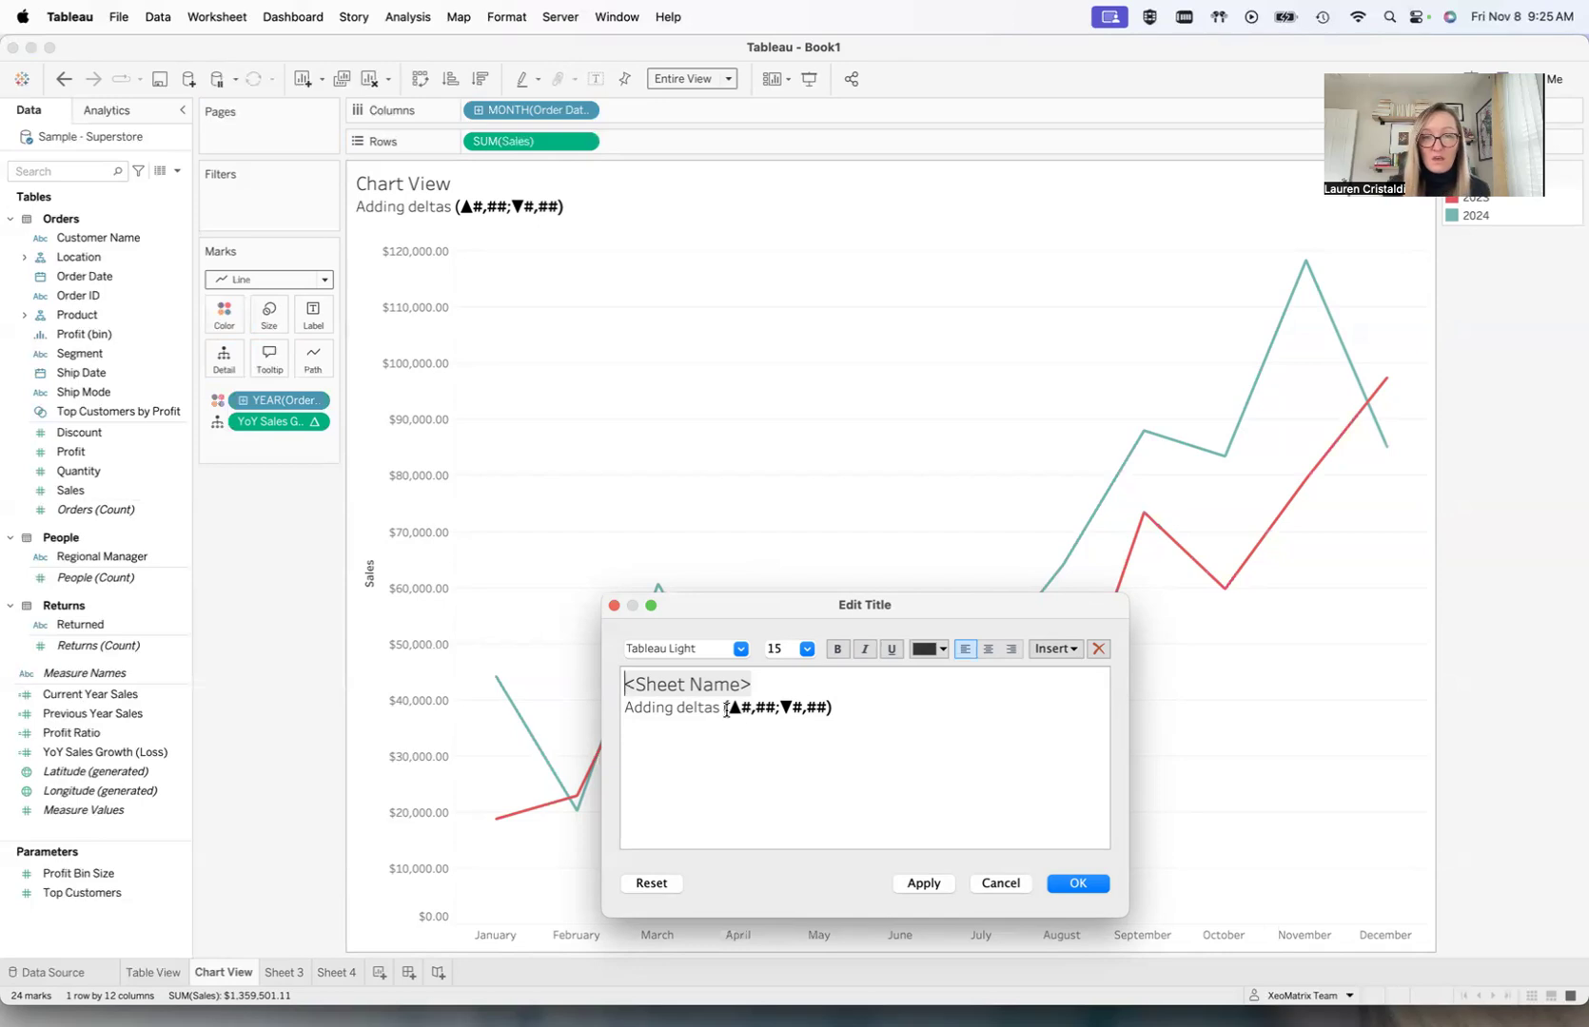
pyautogui.moveTo(728, 709); pyautogui.dragTo(823, 708)
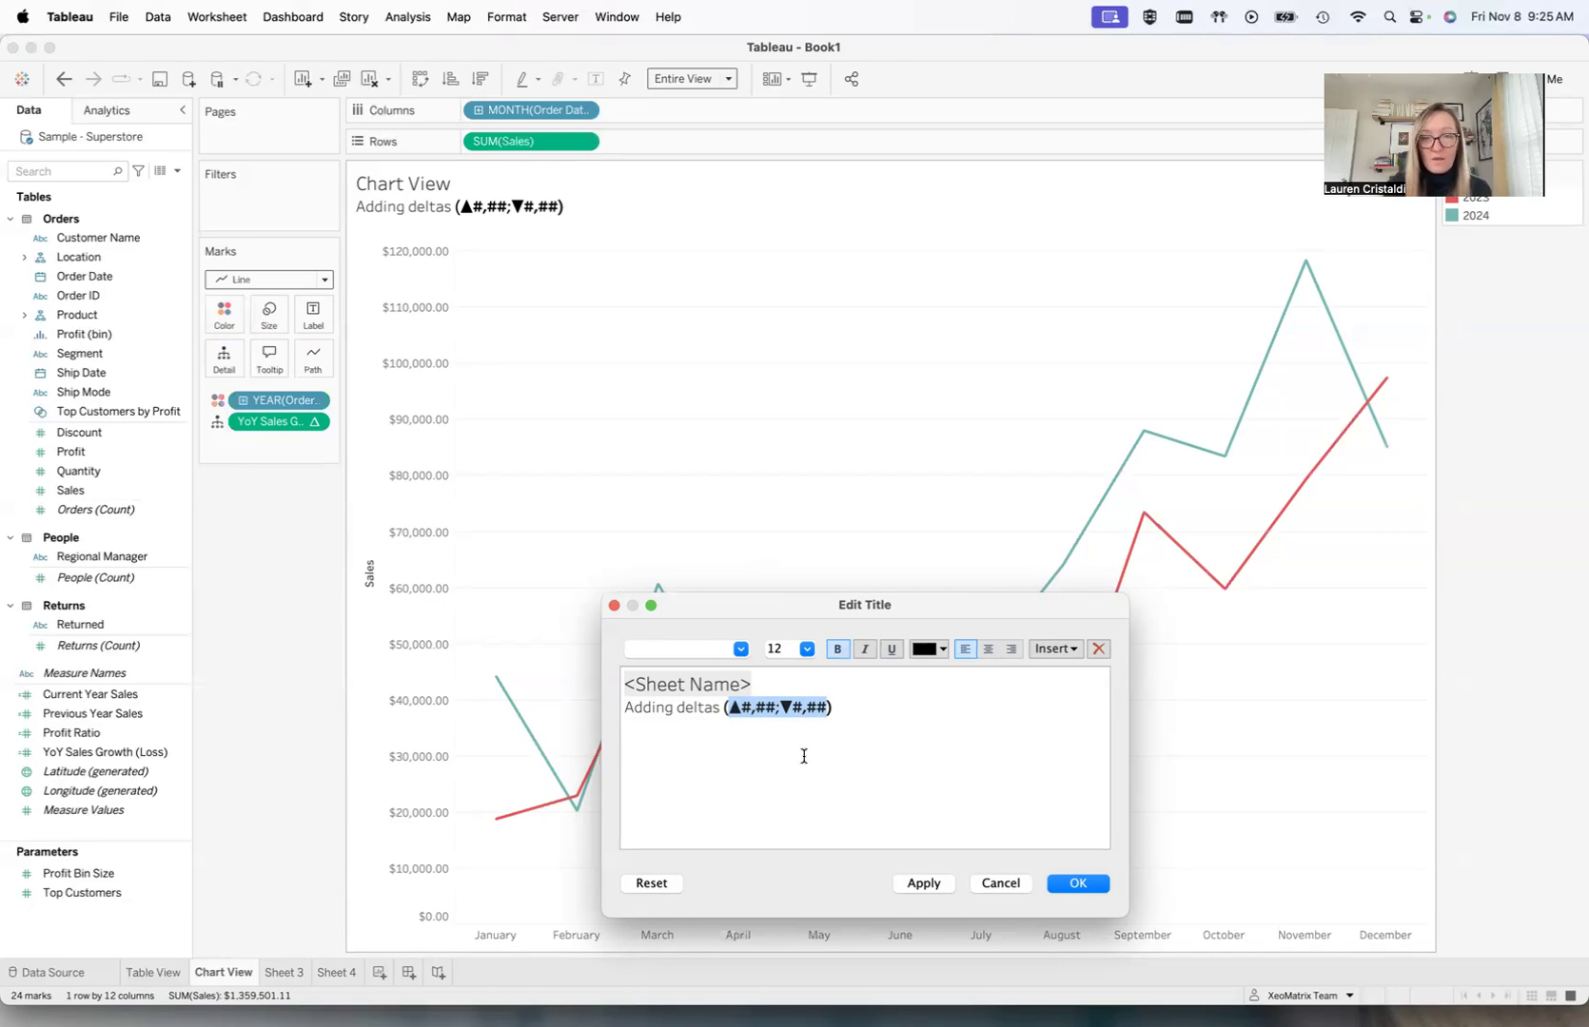
pyautogui.click(1080, 883)
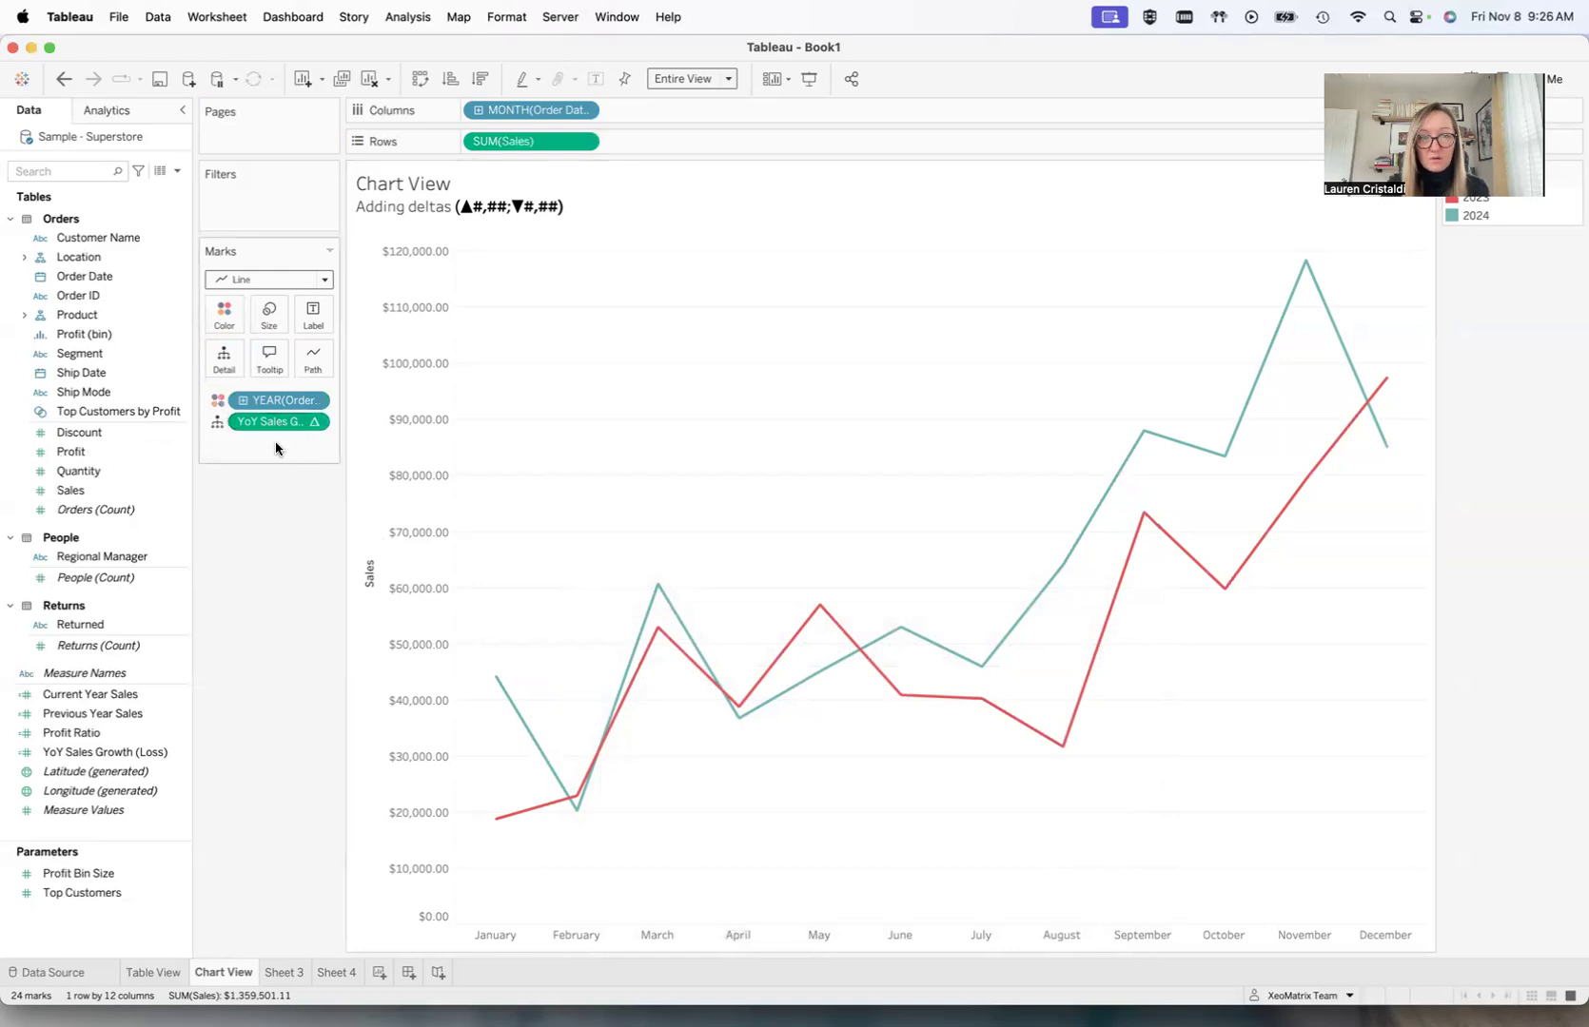
# Step: Set the default number format of YoY Sales Growth (Loss) to the custom string ▲#.##%;▼#.##%
pyautogui.click(181, 754)
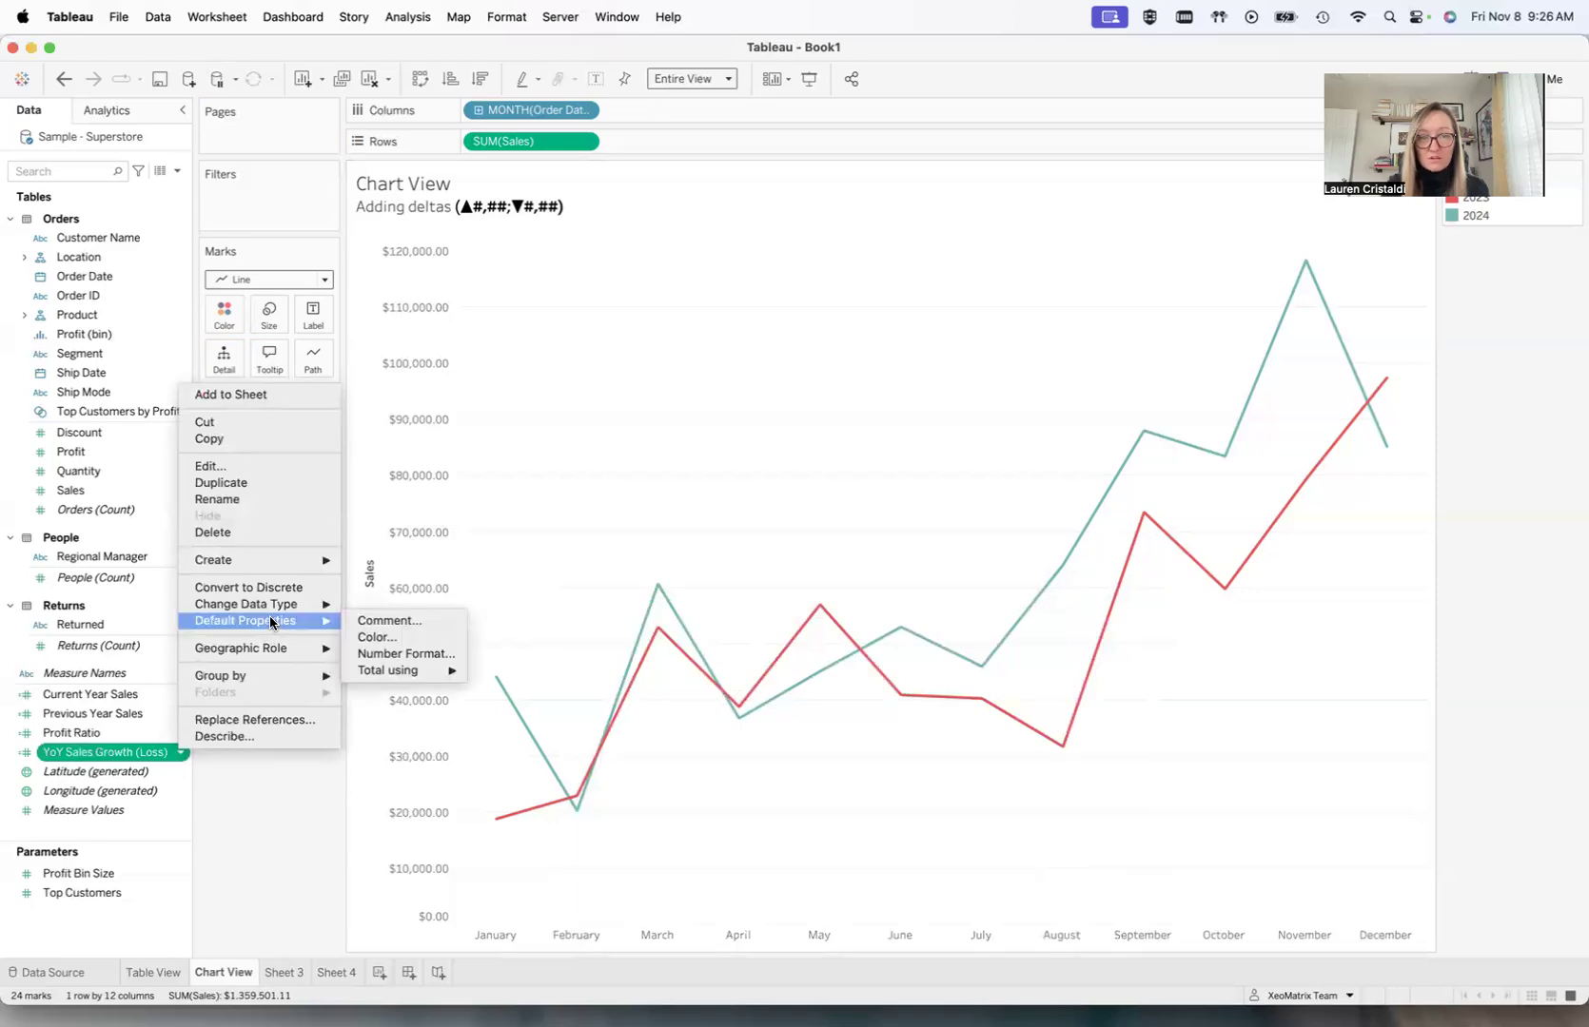
pyautogui.click(388, 655)
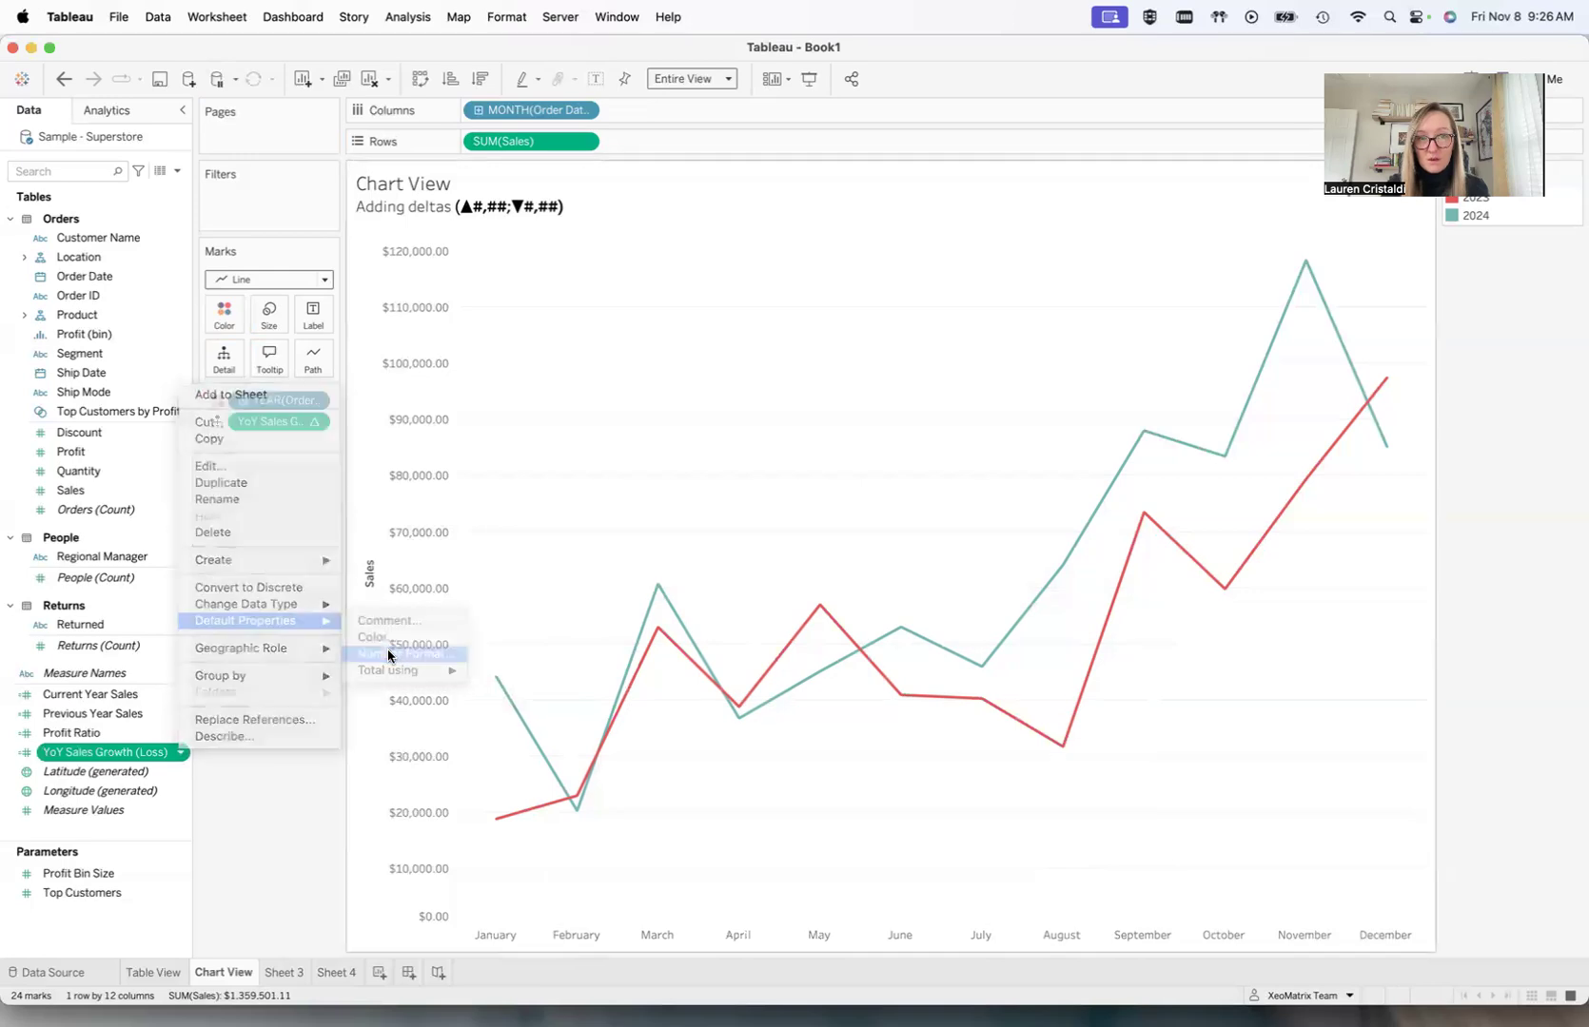
pyautogui.click(627, 527)
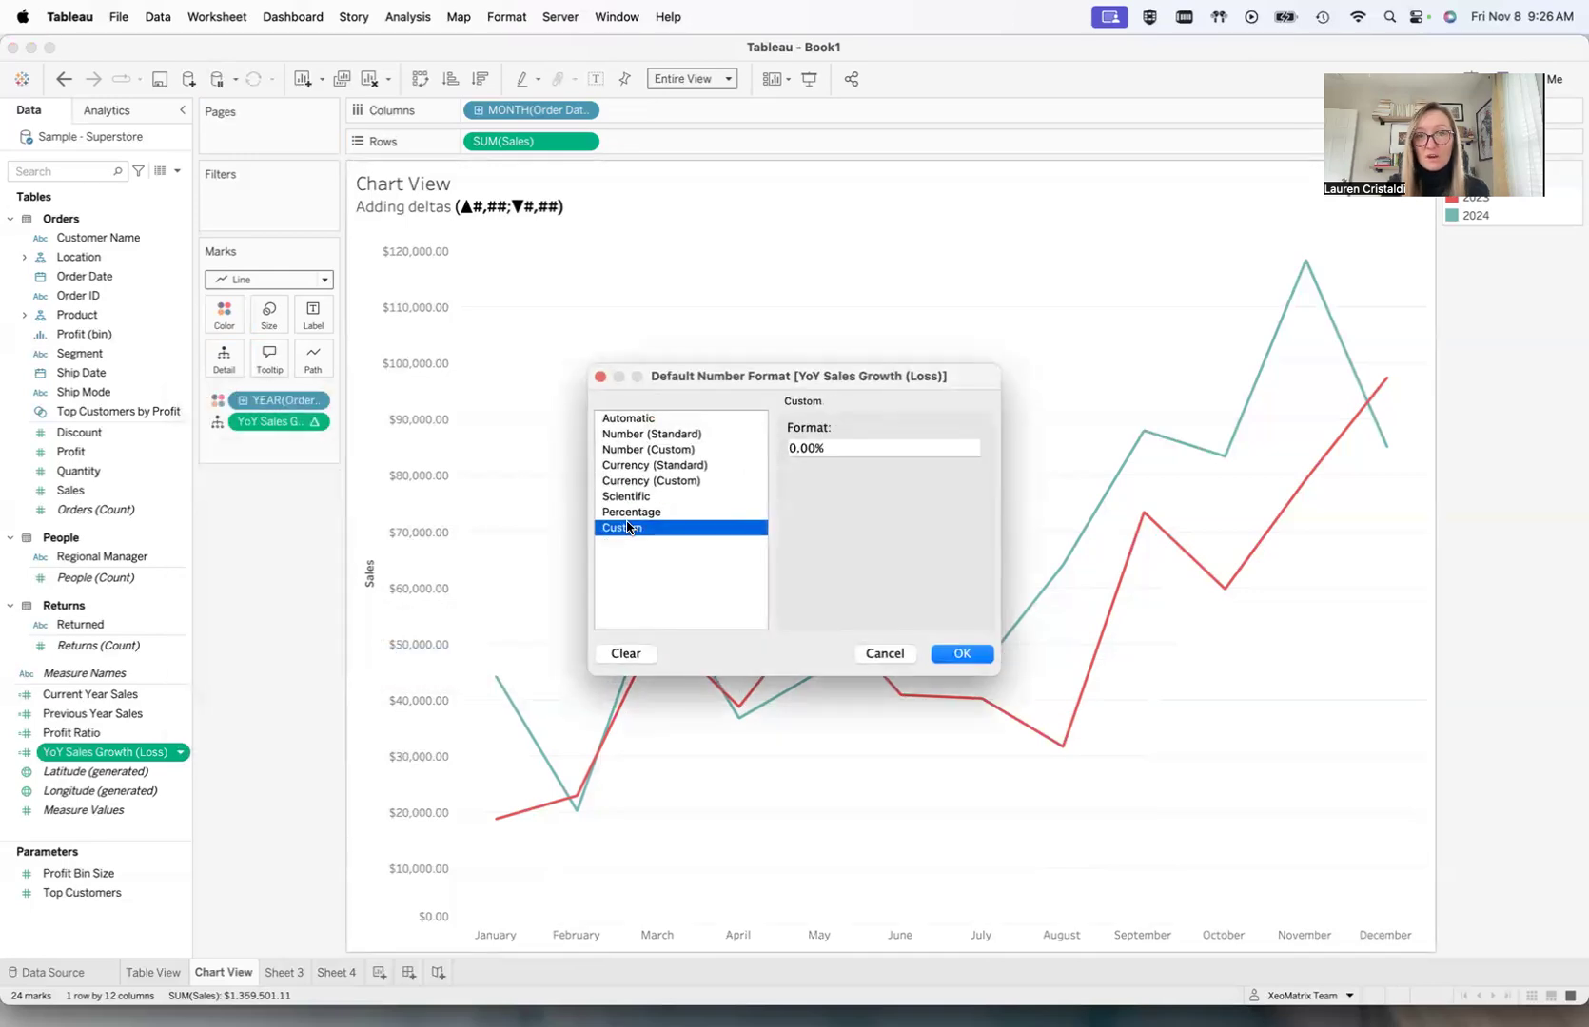
pyautogui.click(828, 447)
pyautogui.write('▲#,##;▼#,##')
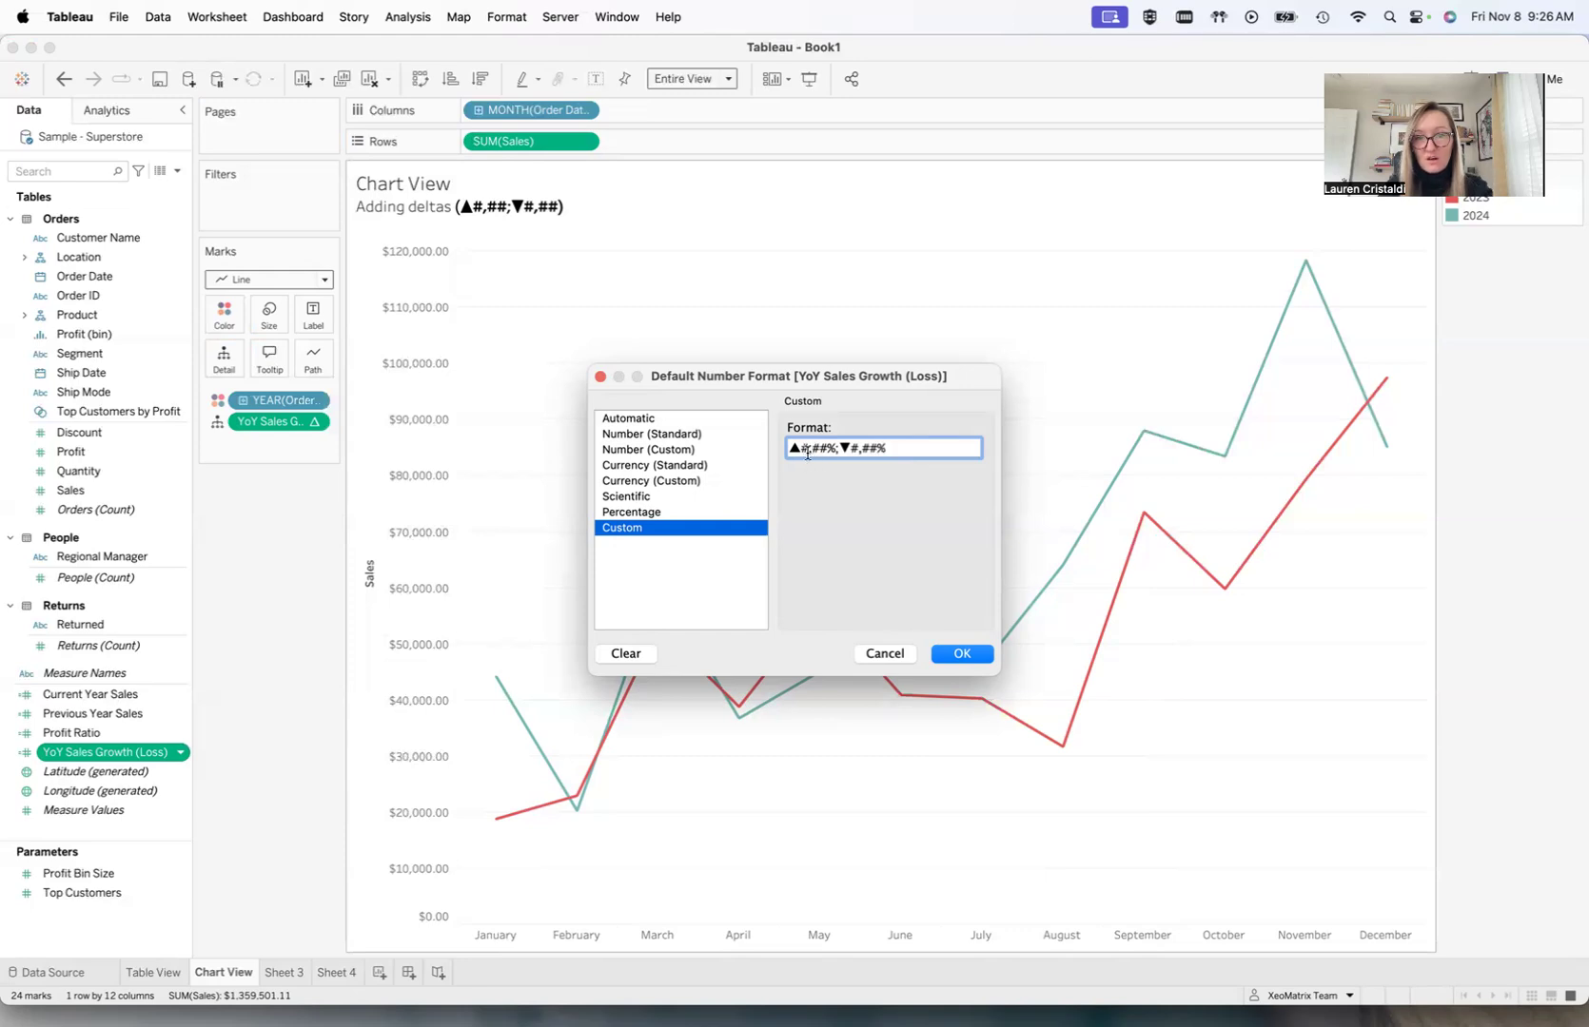
pyautogui.press('BackSpace')
pyautogui.write('.')
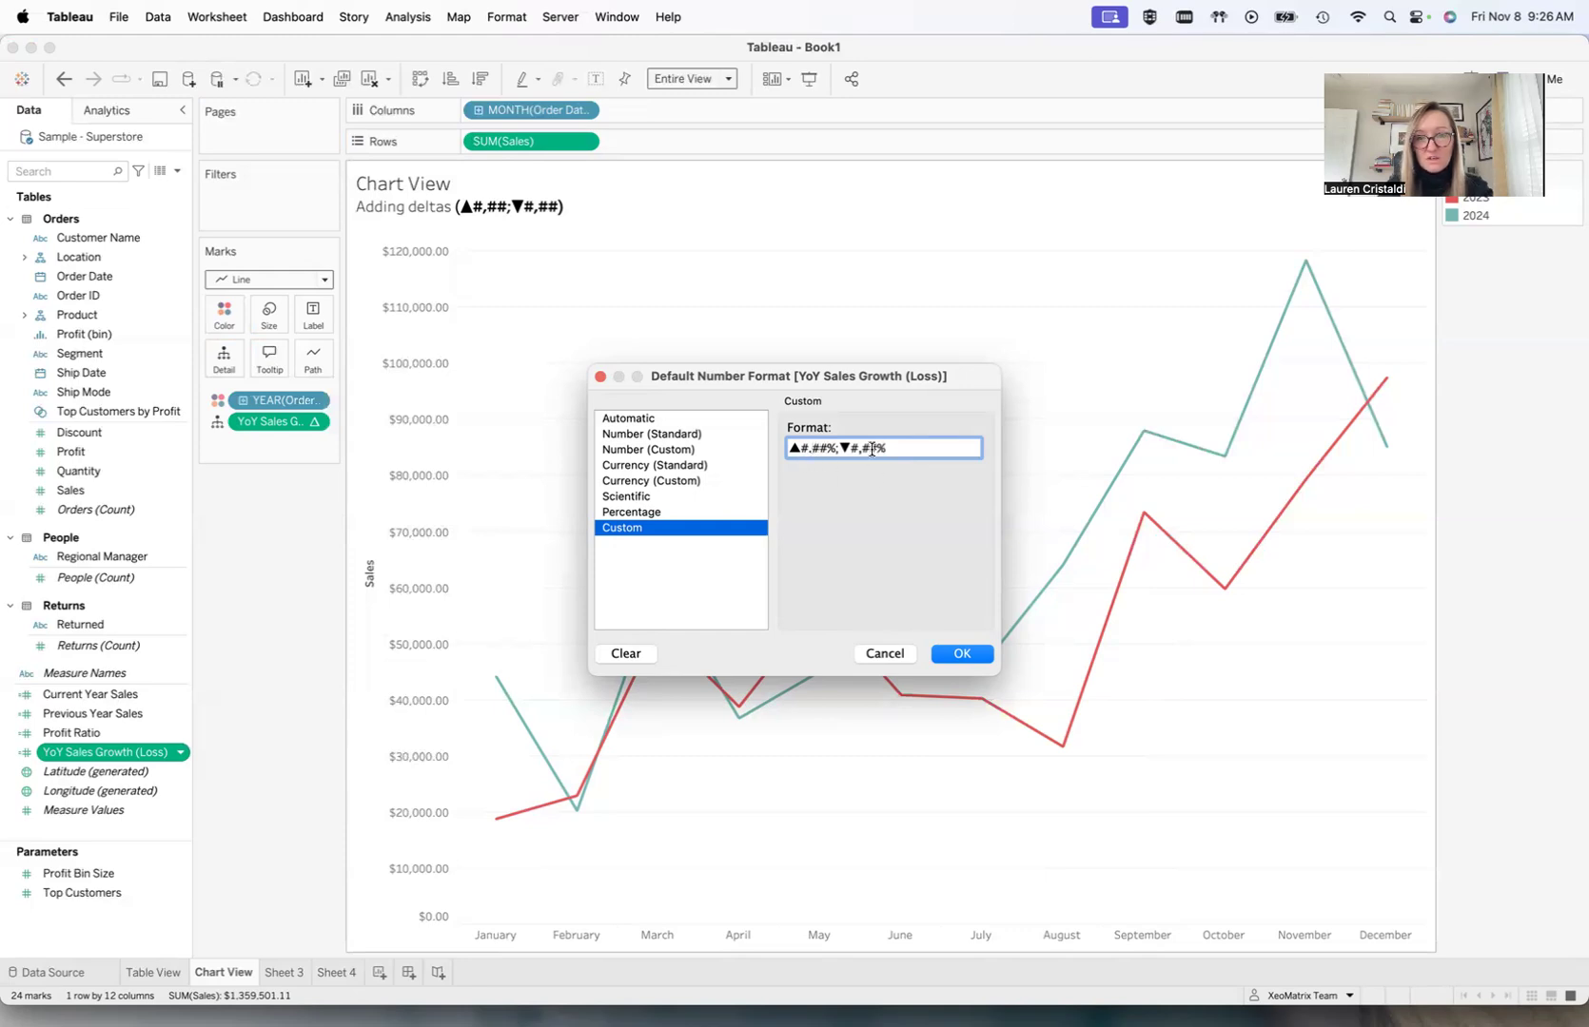
pyautogui.click(860, 447)
pyautogui.press('BackSpace')
pyautogui.write('.')
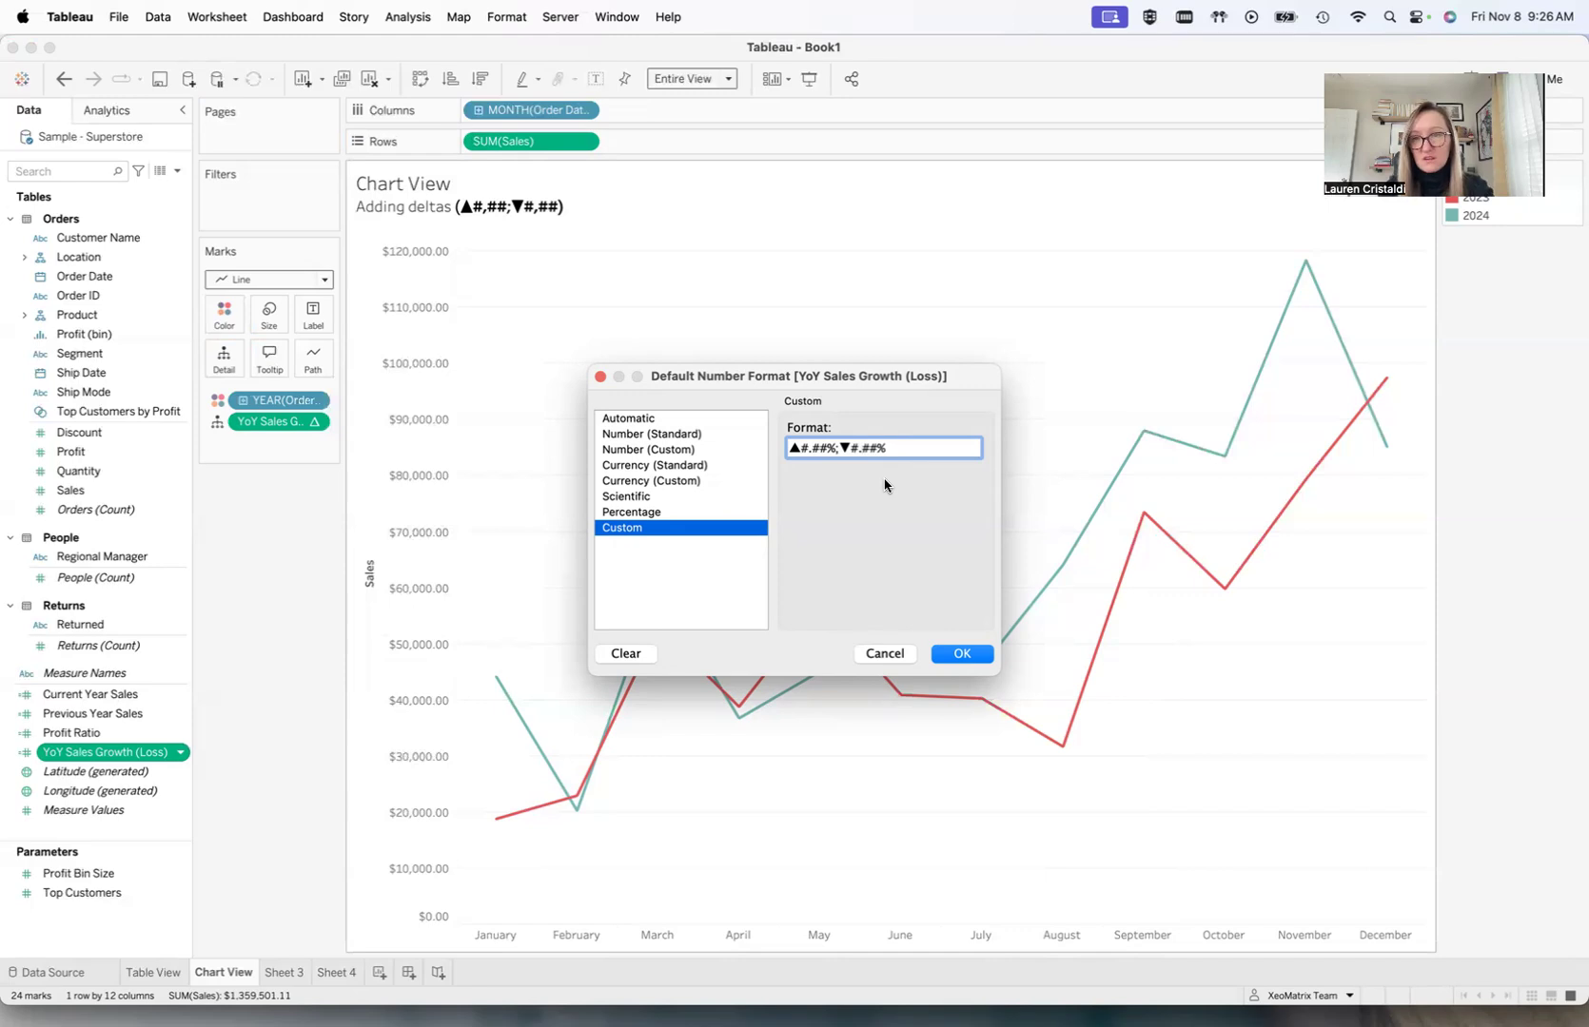
pyautogui.click(961, 654)
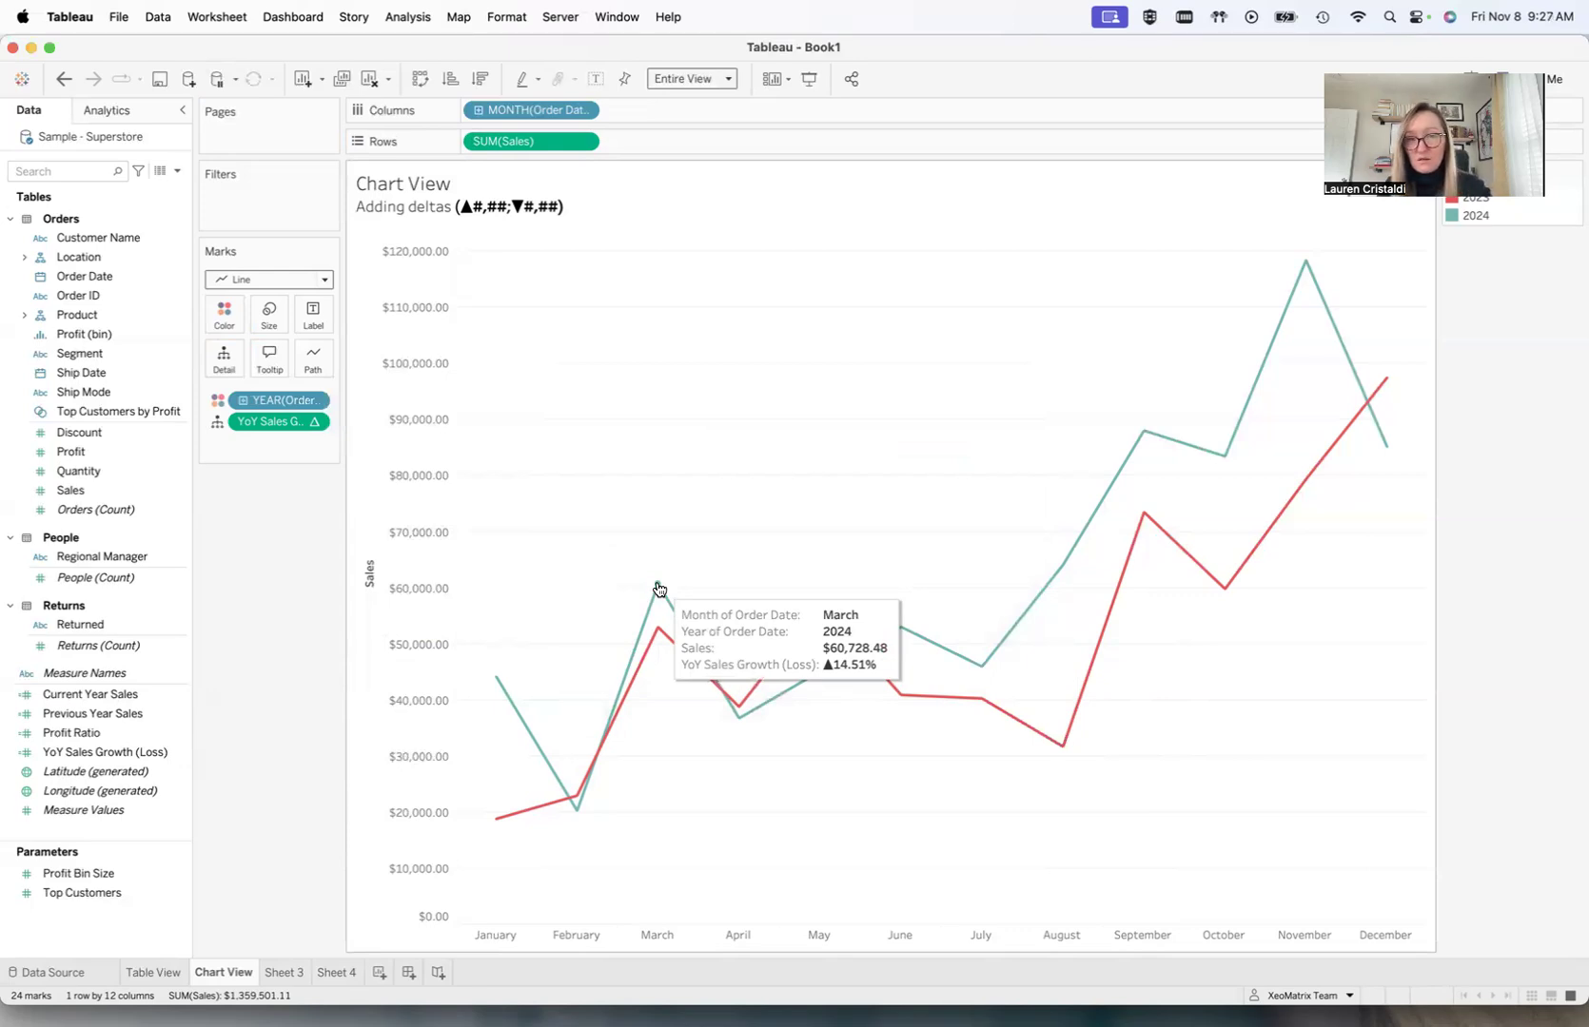
# Step: Try to put a space between the arrows and the numbers in the default custom format of YoY Sales Growth (Loss)
pyautogui.click(166, 453)
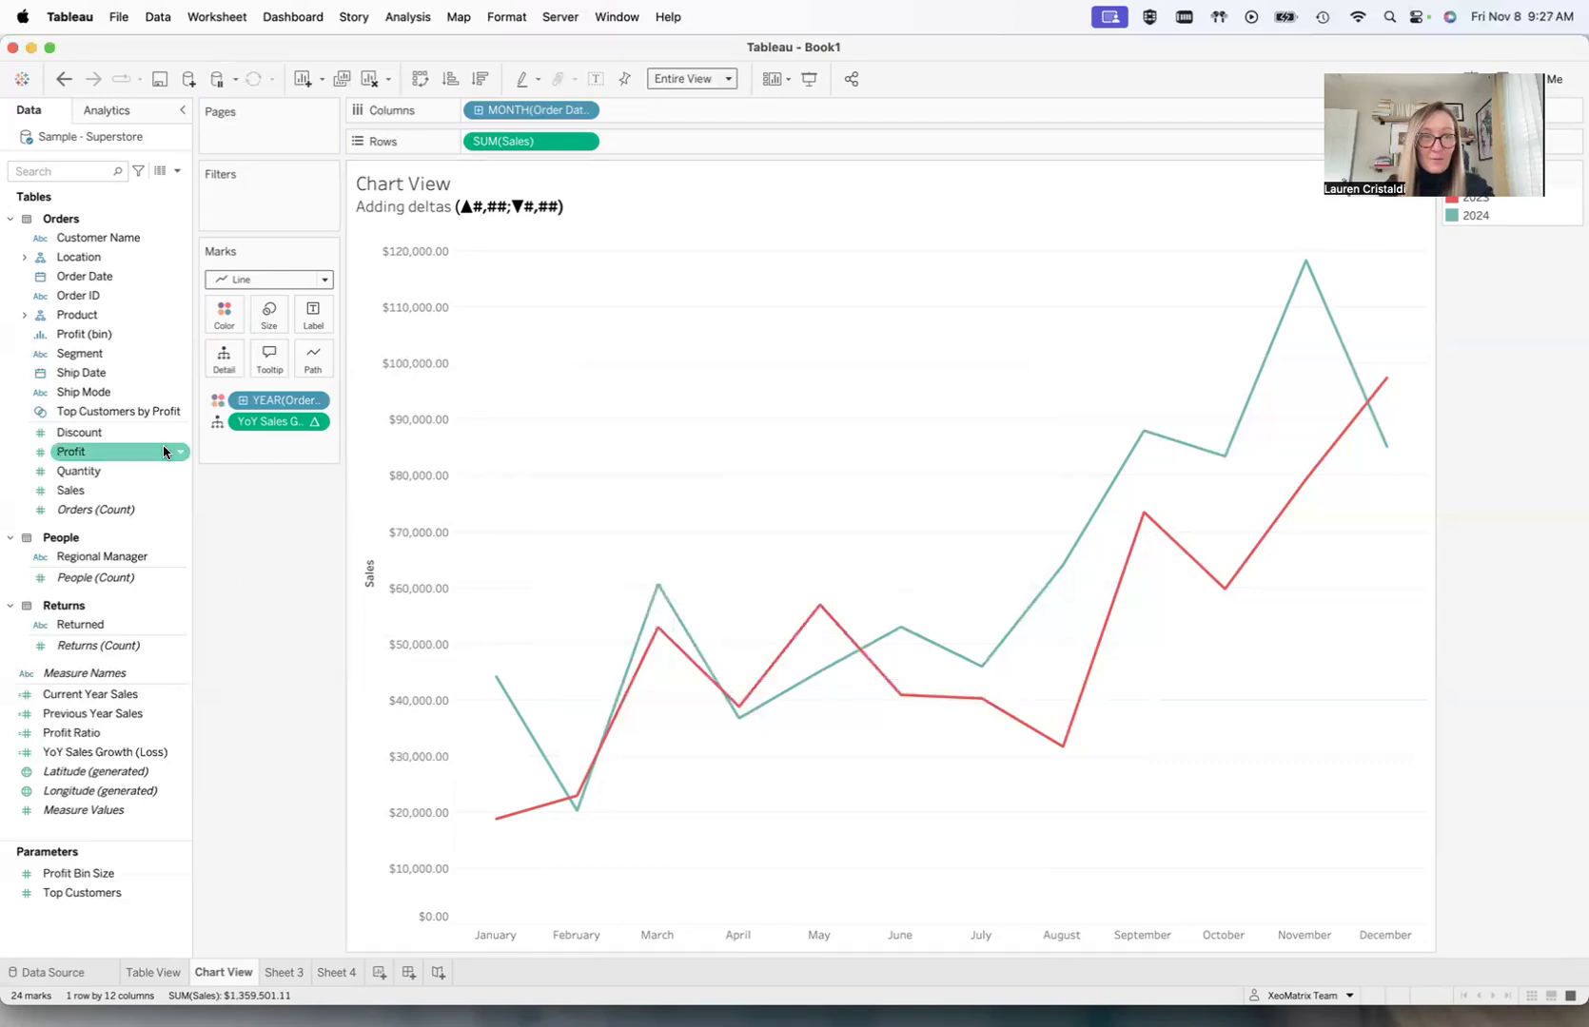
pyautogui.click(182, 753)
pyautogui.moveTo(306, 621)
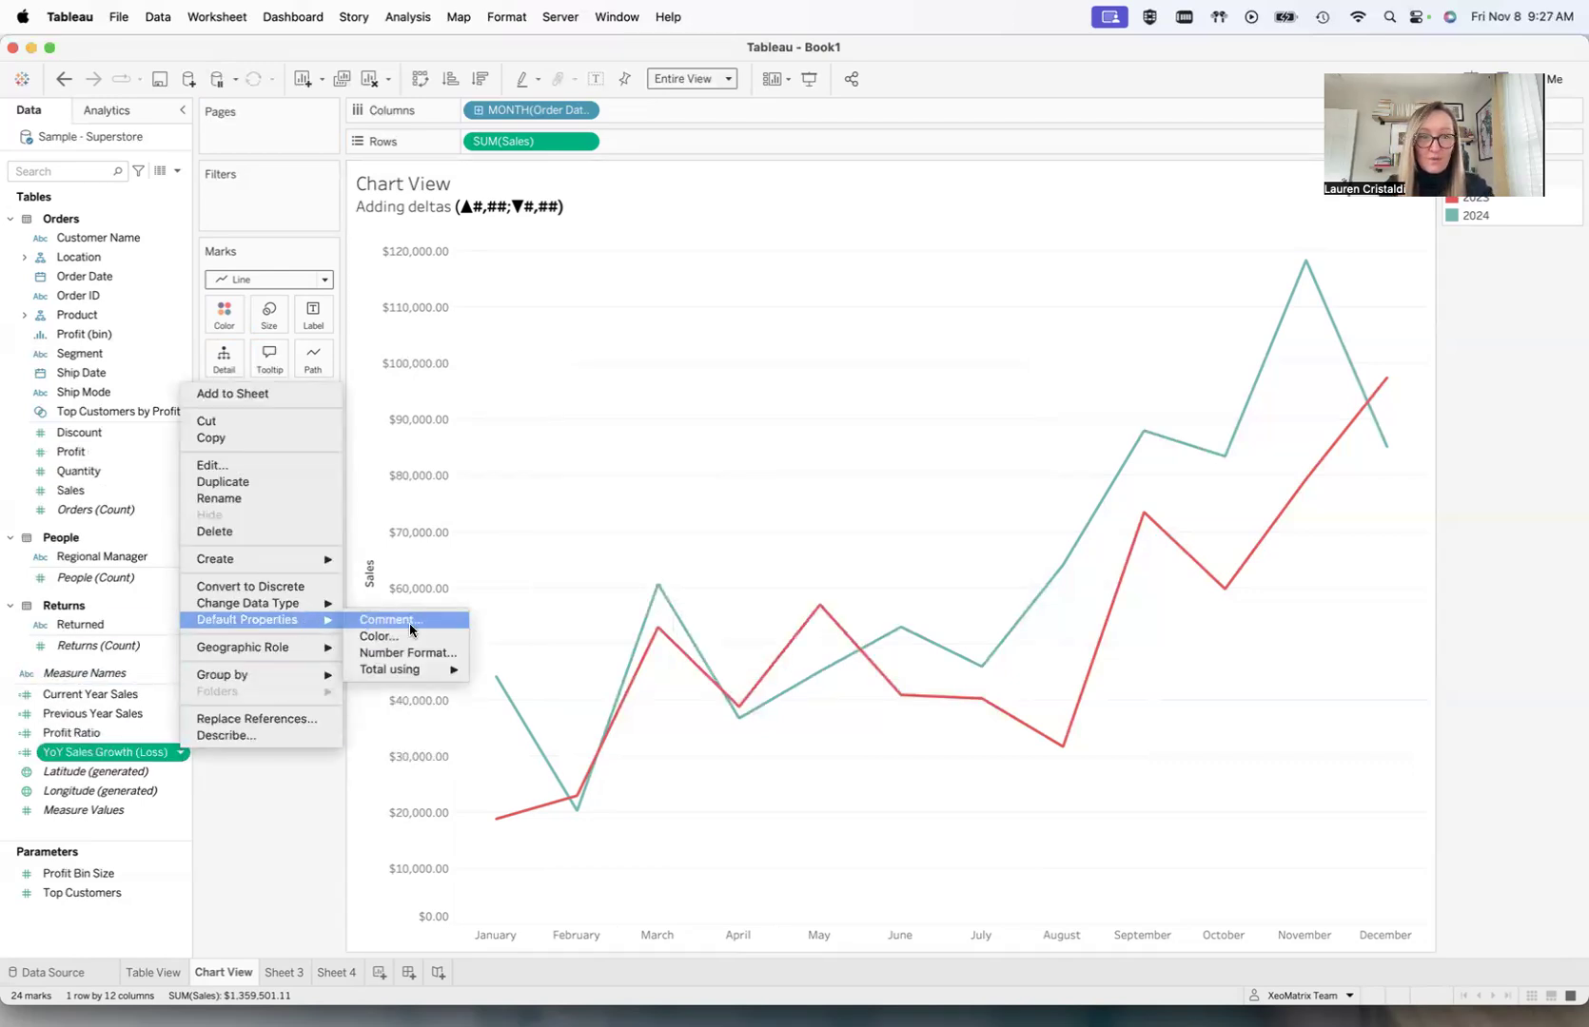
pyautogui.click(416, 655)
pyautogui.click(799, 445)
pyautogui.click(848, 447)
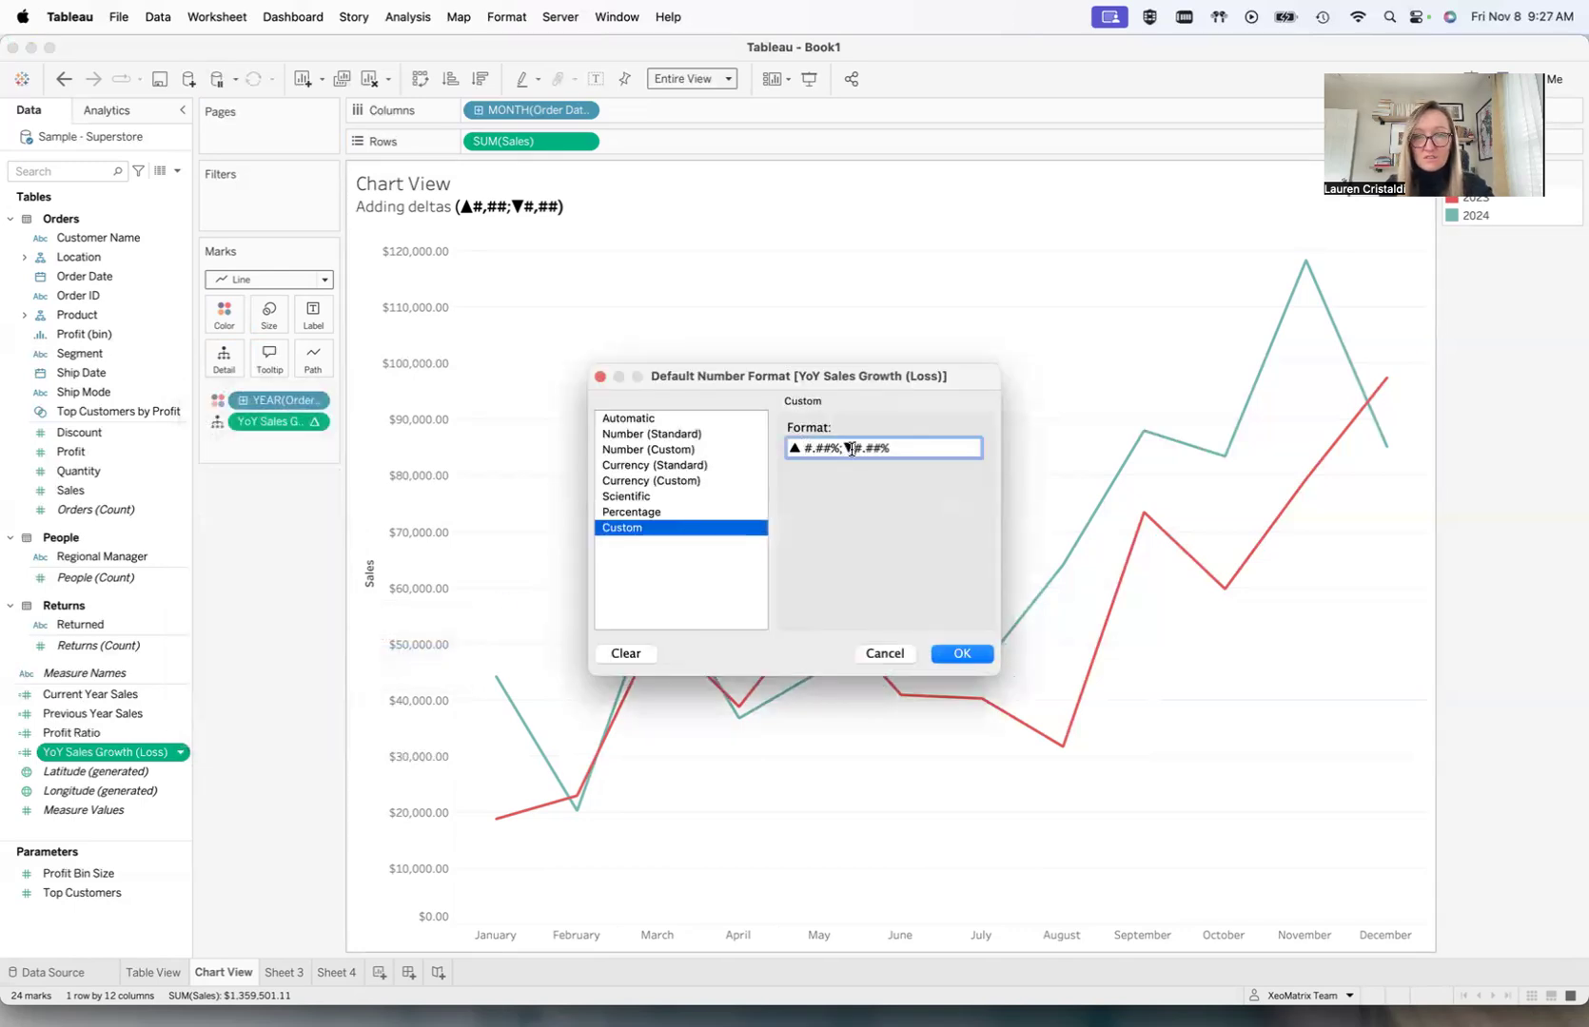
pyautogui.press('BackSpace')
pyautogui.press('BackSpace')
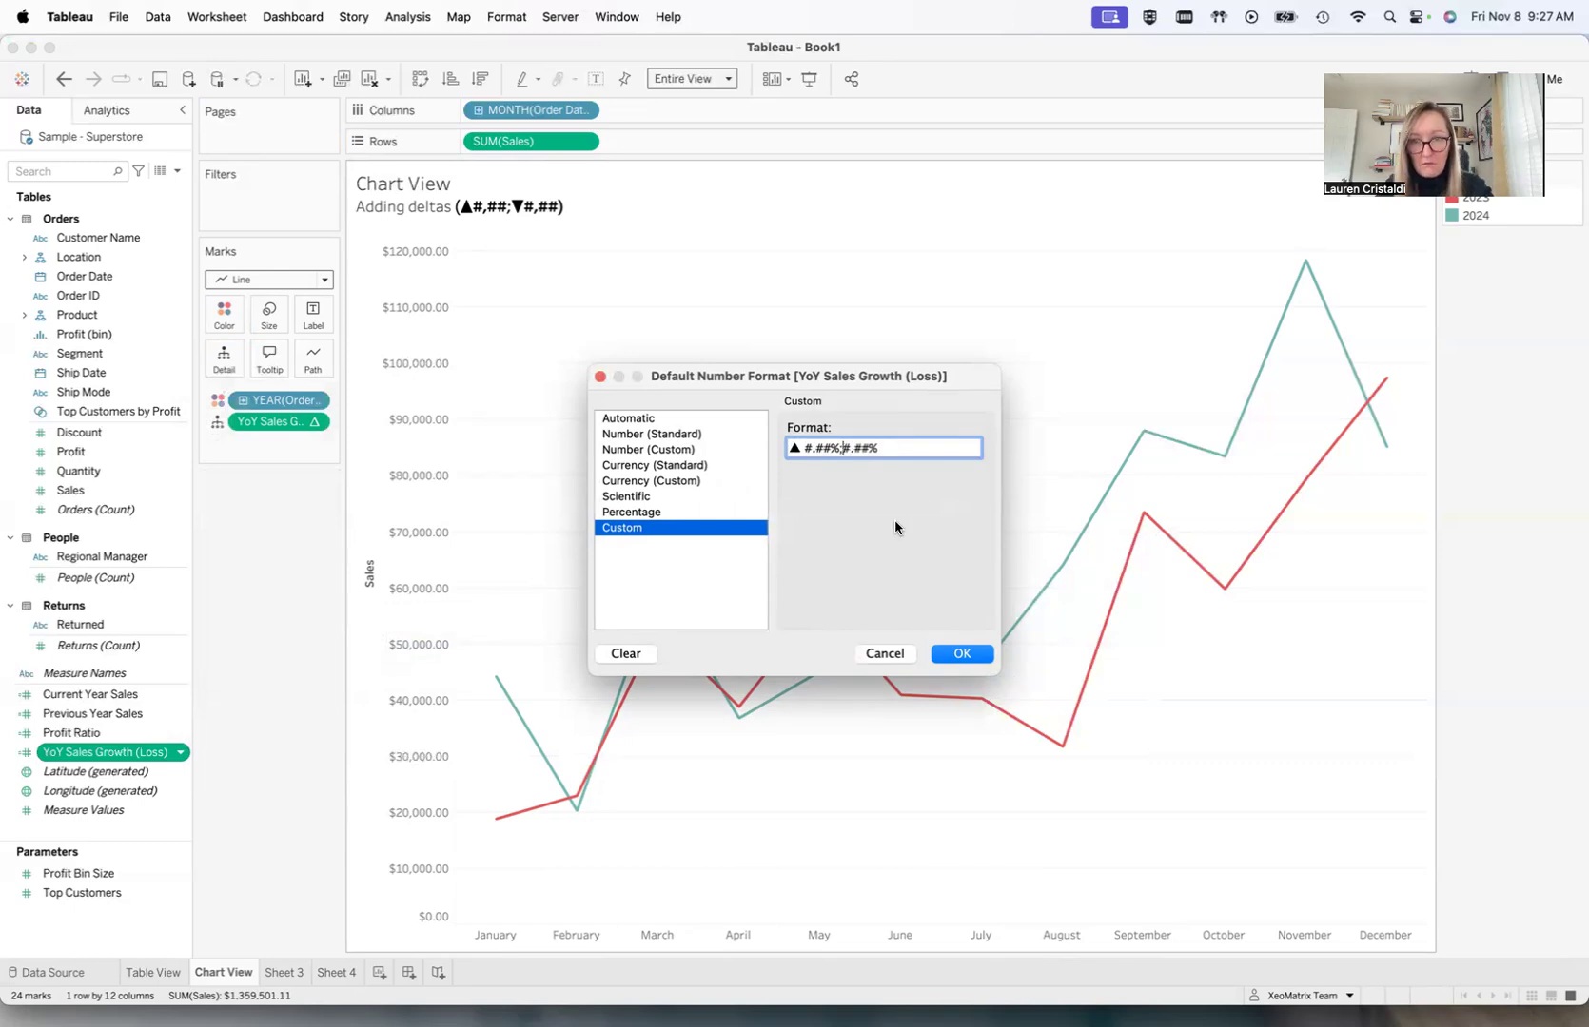
pyautogui.click(955, 657)
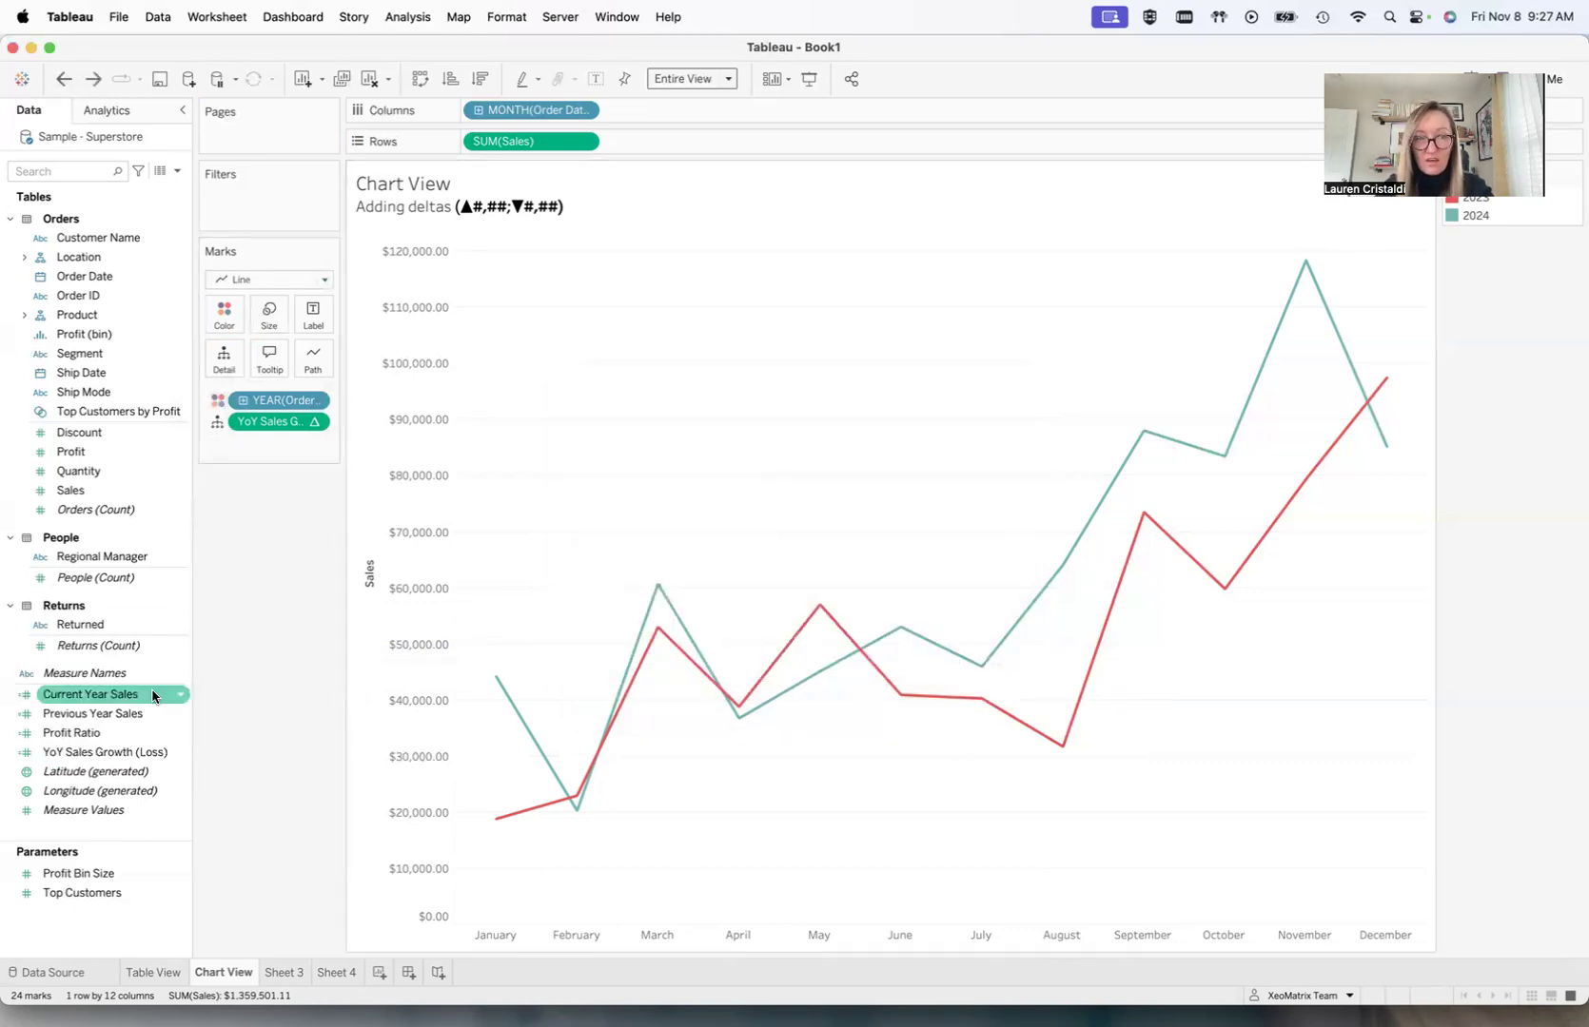
# Step: Insert a space after each arrow in the default custom number format of YoY Sales Growth (Loss)
pyautogui.rightClick(180, 759)
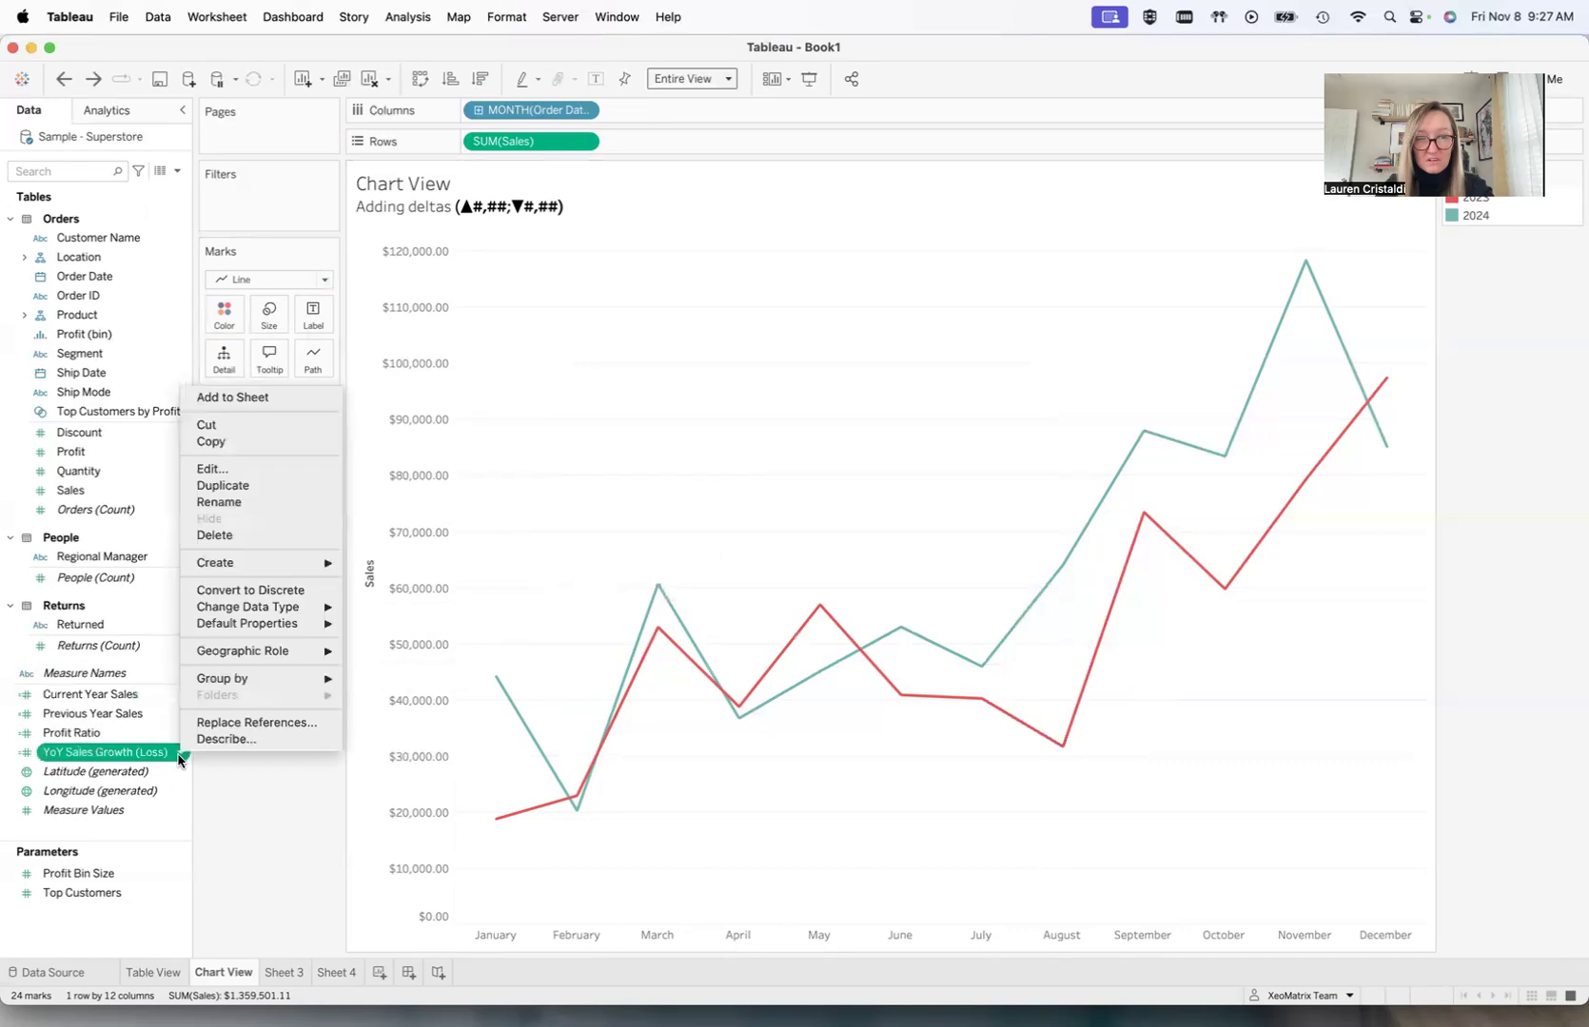
pyautogui.moveTo(271, 624)
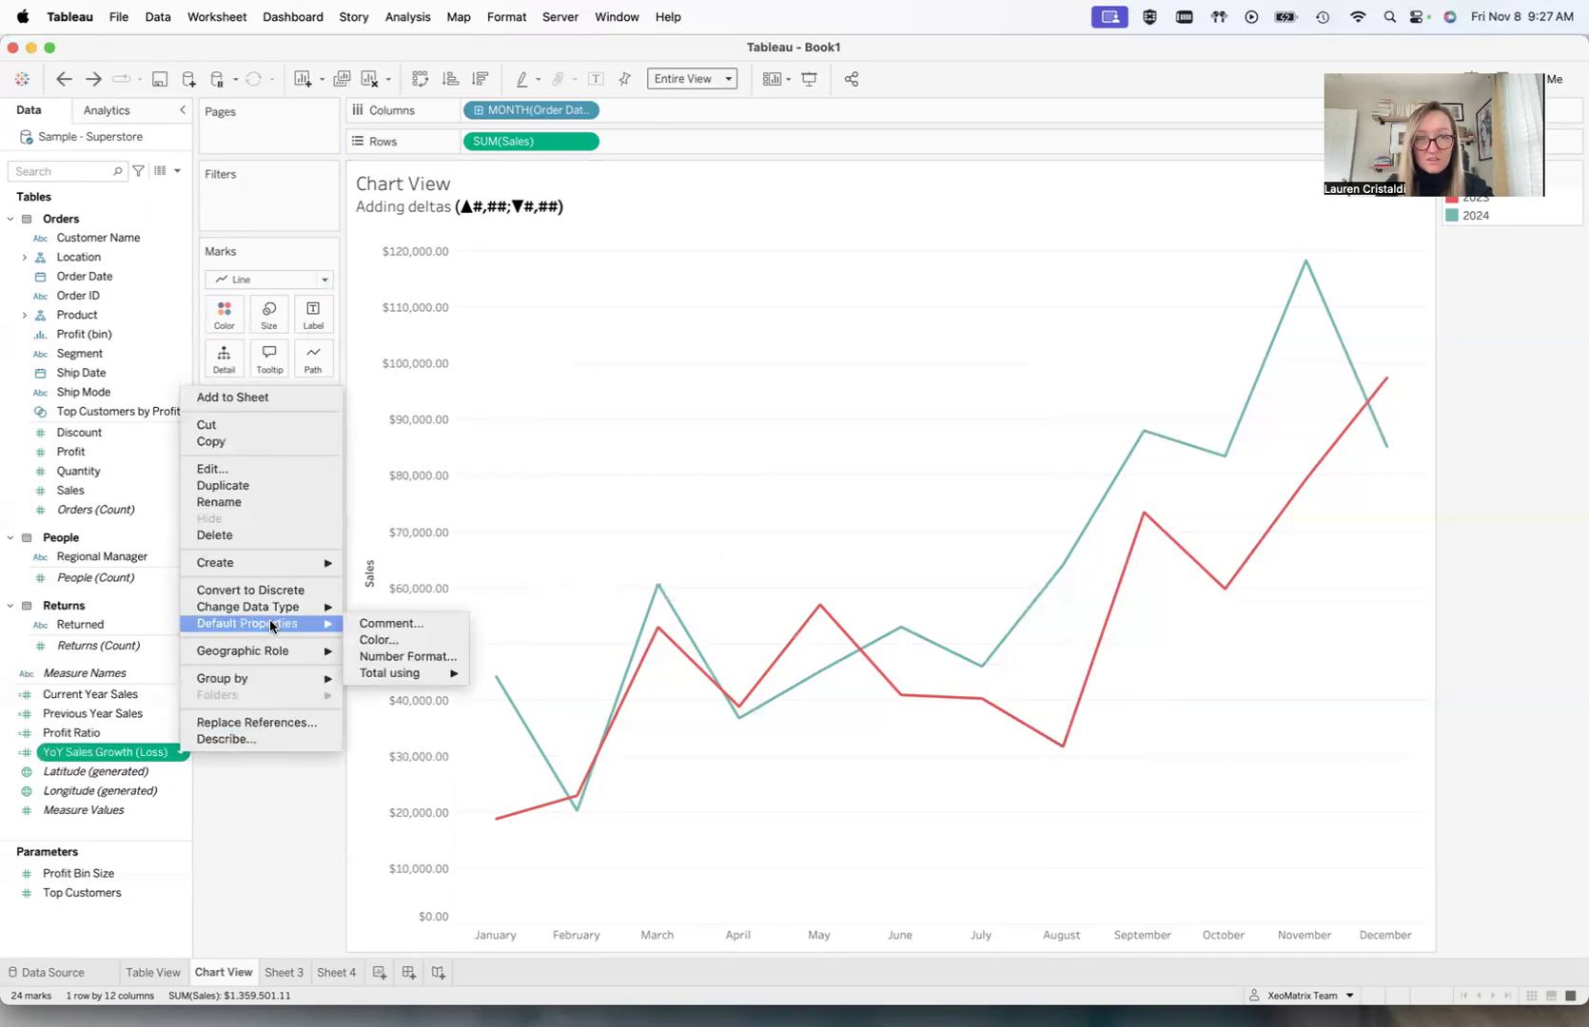
pyautogui.click(408, 656)
pyautogui.click(847, 447)
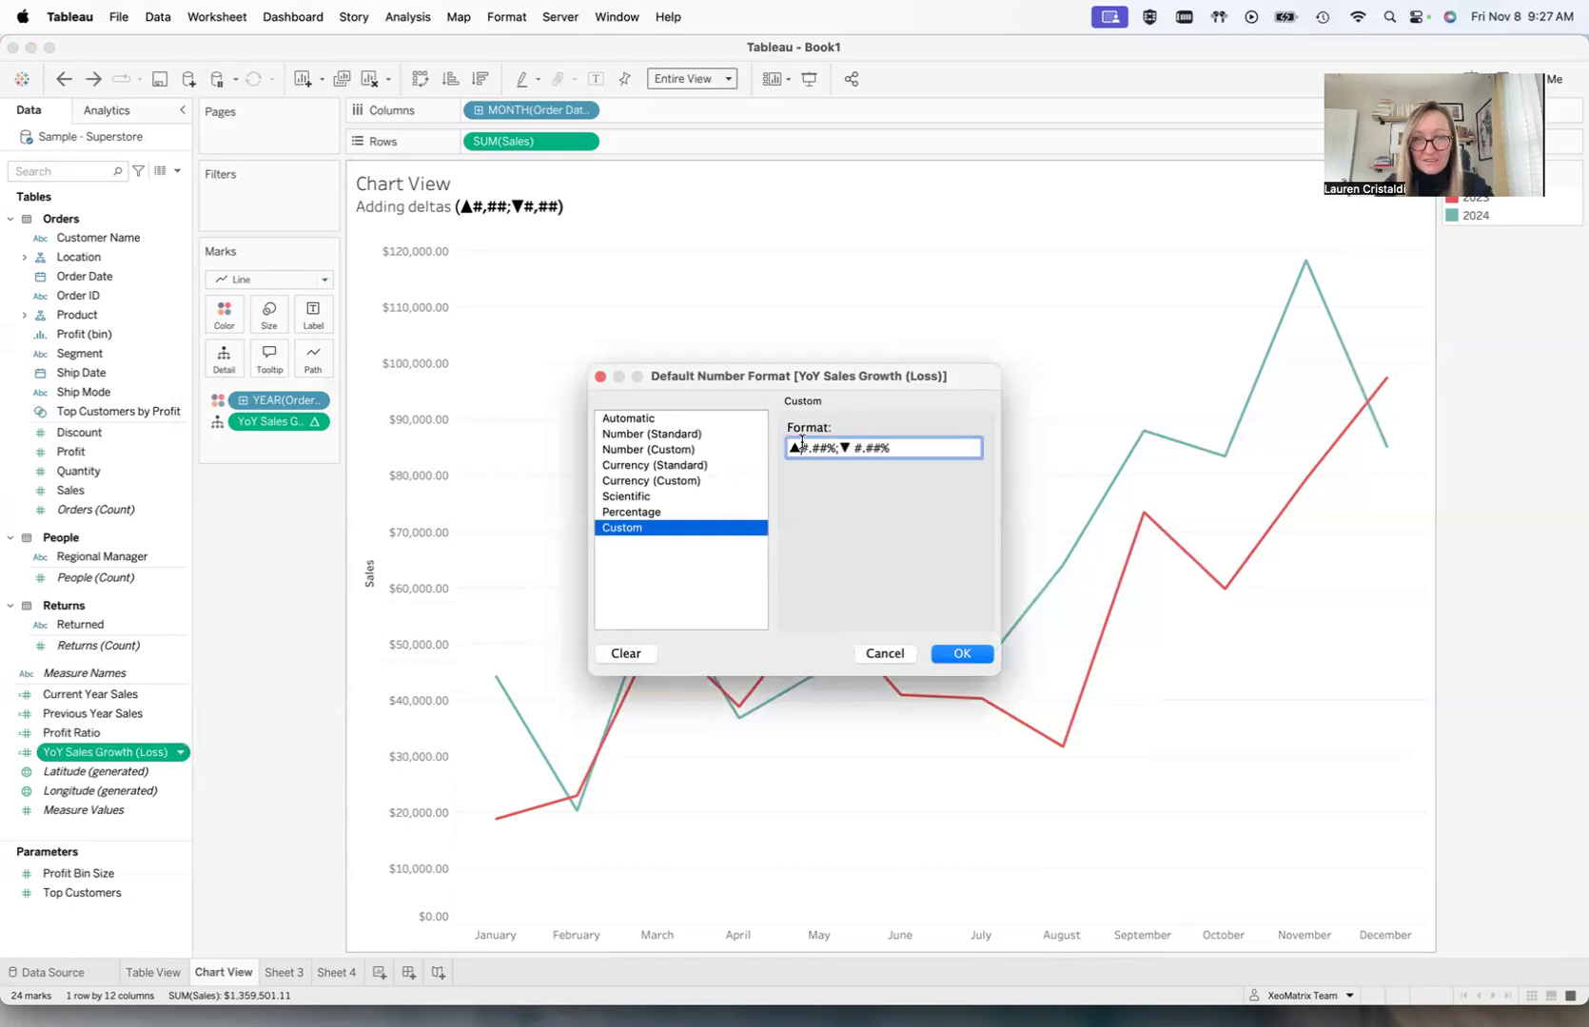
pyautogui.click(966, 655)
pyautogui.moveTo(656, 593)
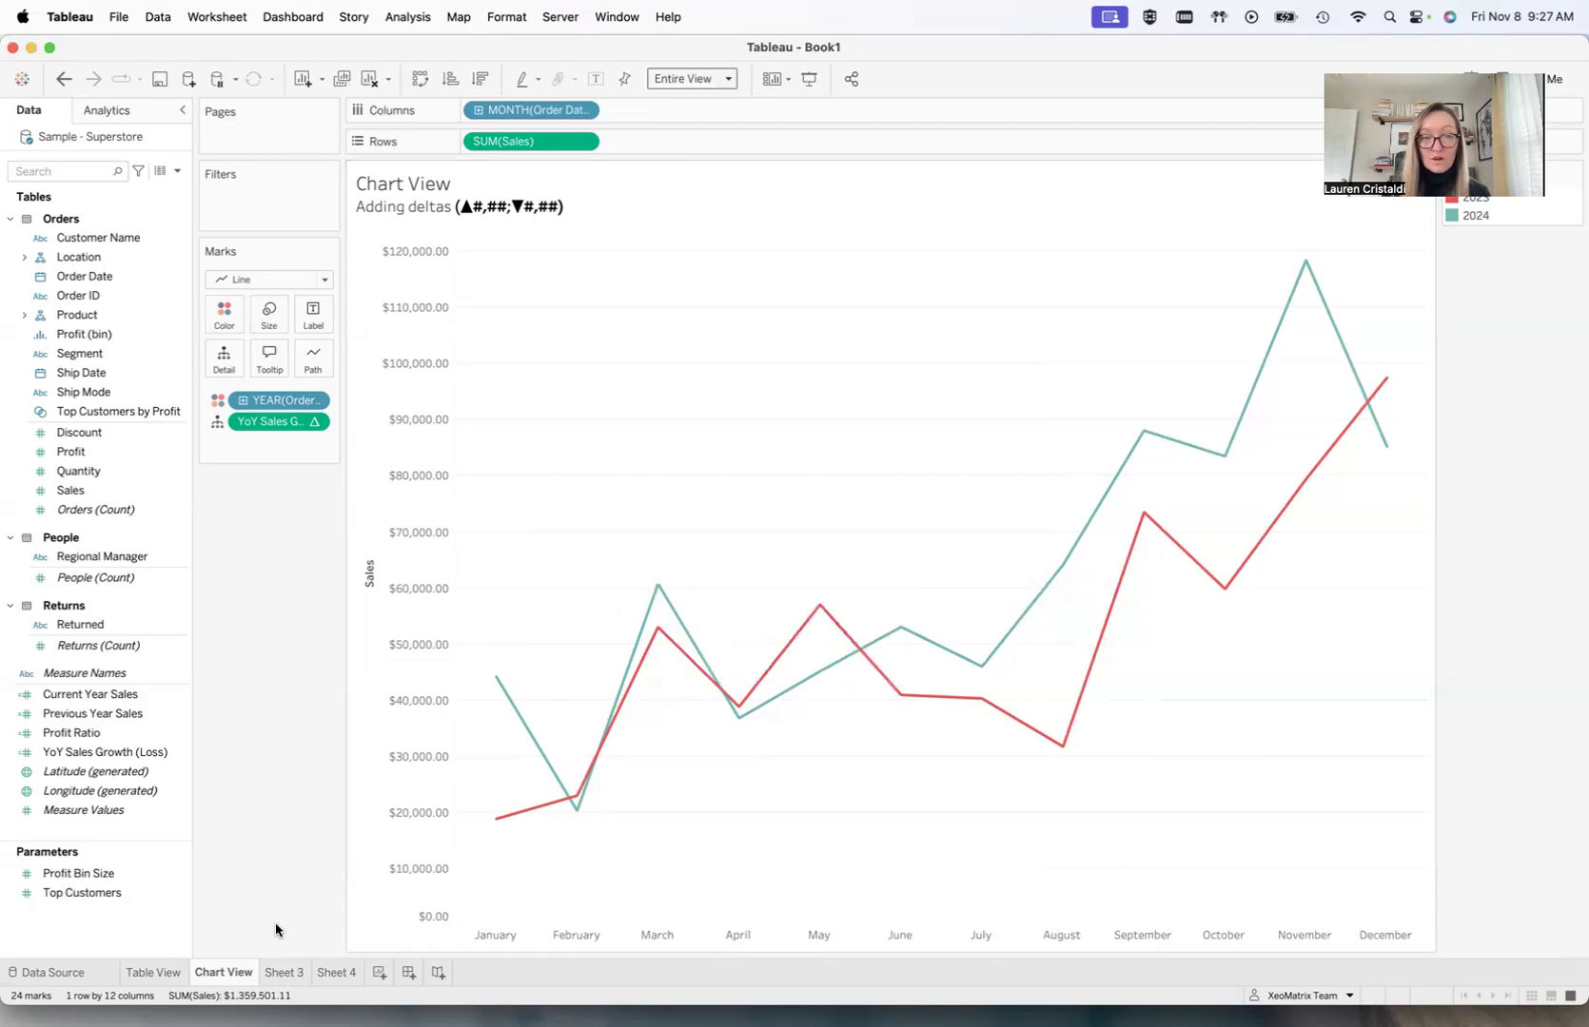
# Step: Add another blank worksheet and go back to the Table View sheet
pyautogui.click(381, 972)
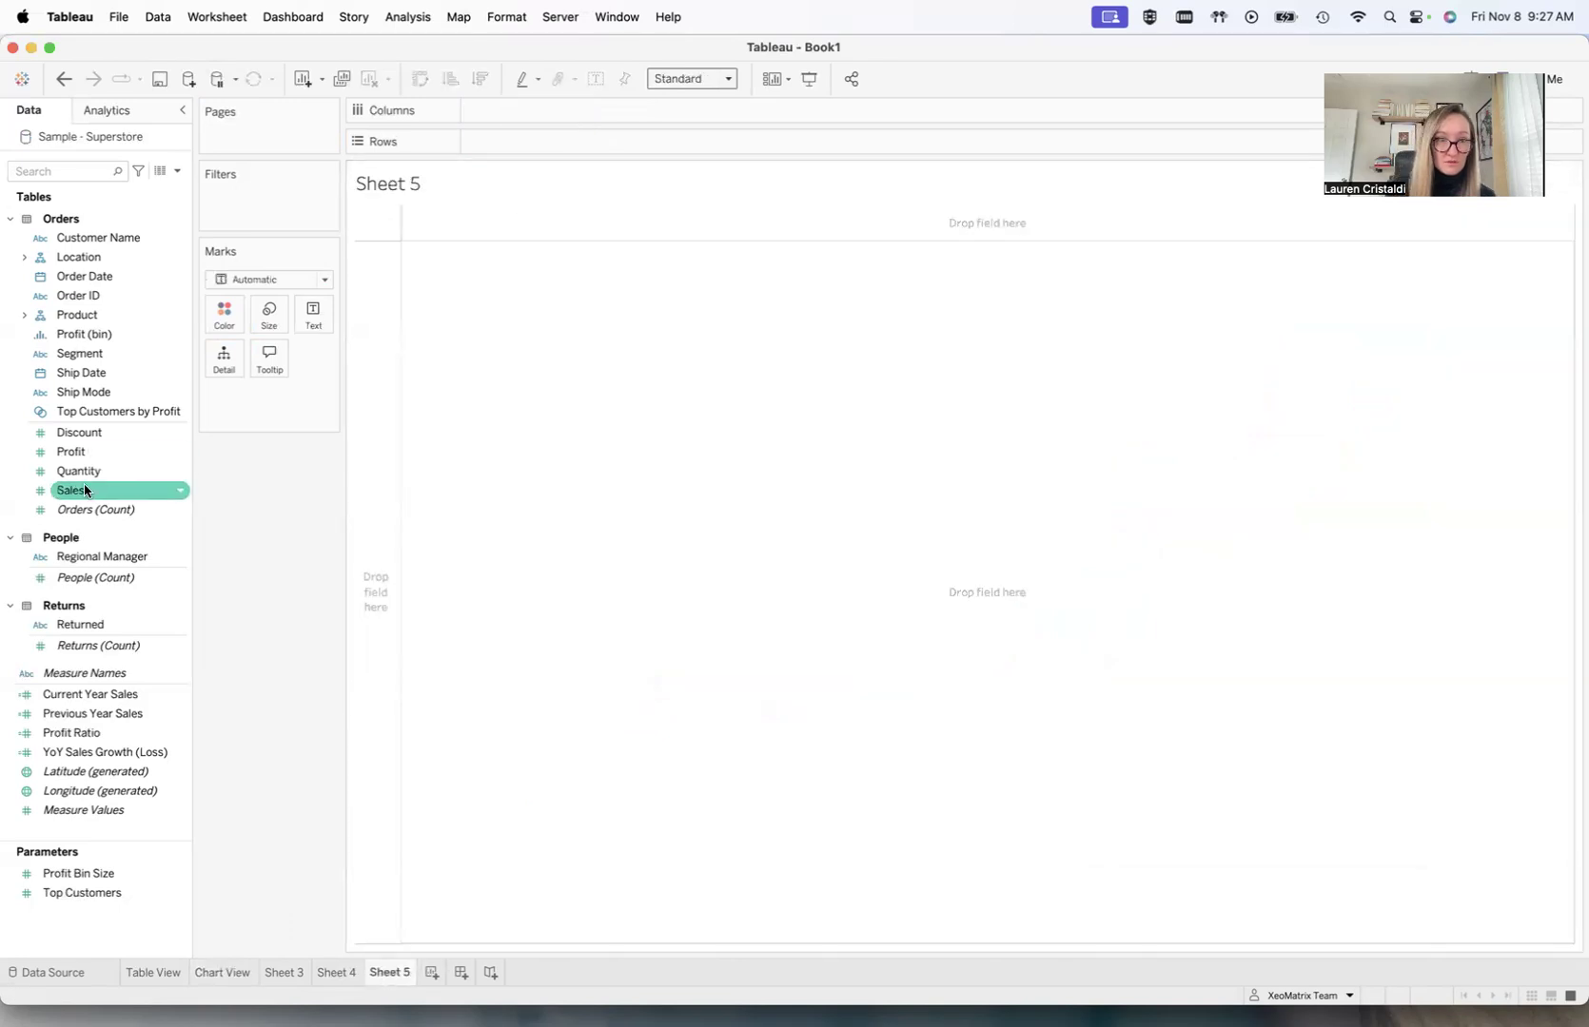
pyautogui.click(153, 972)
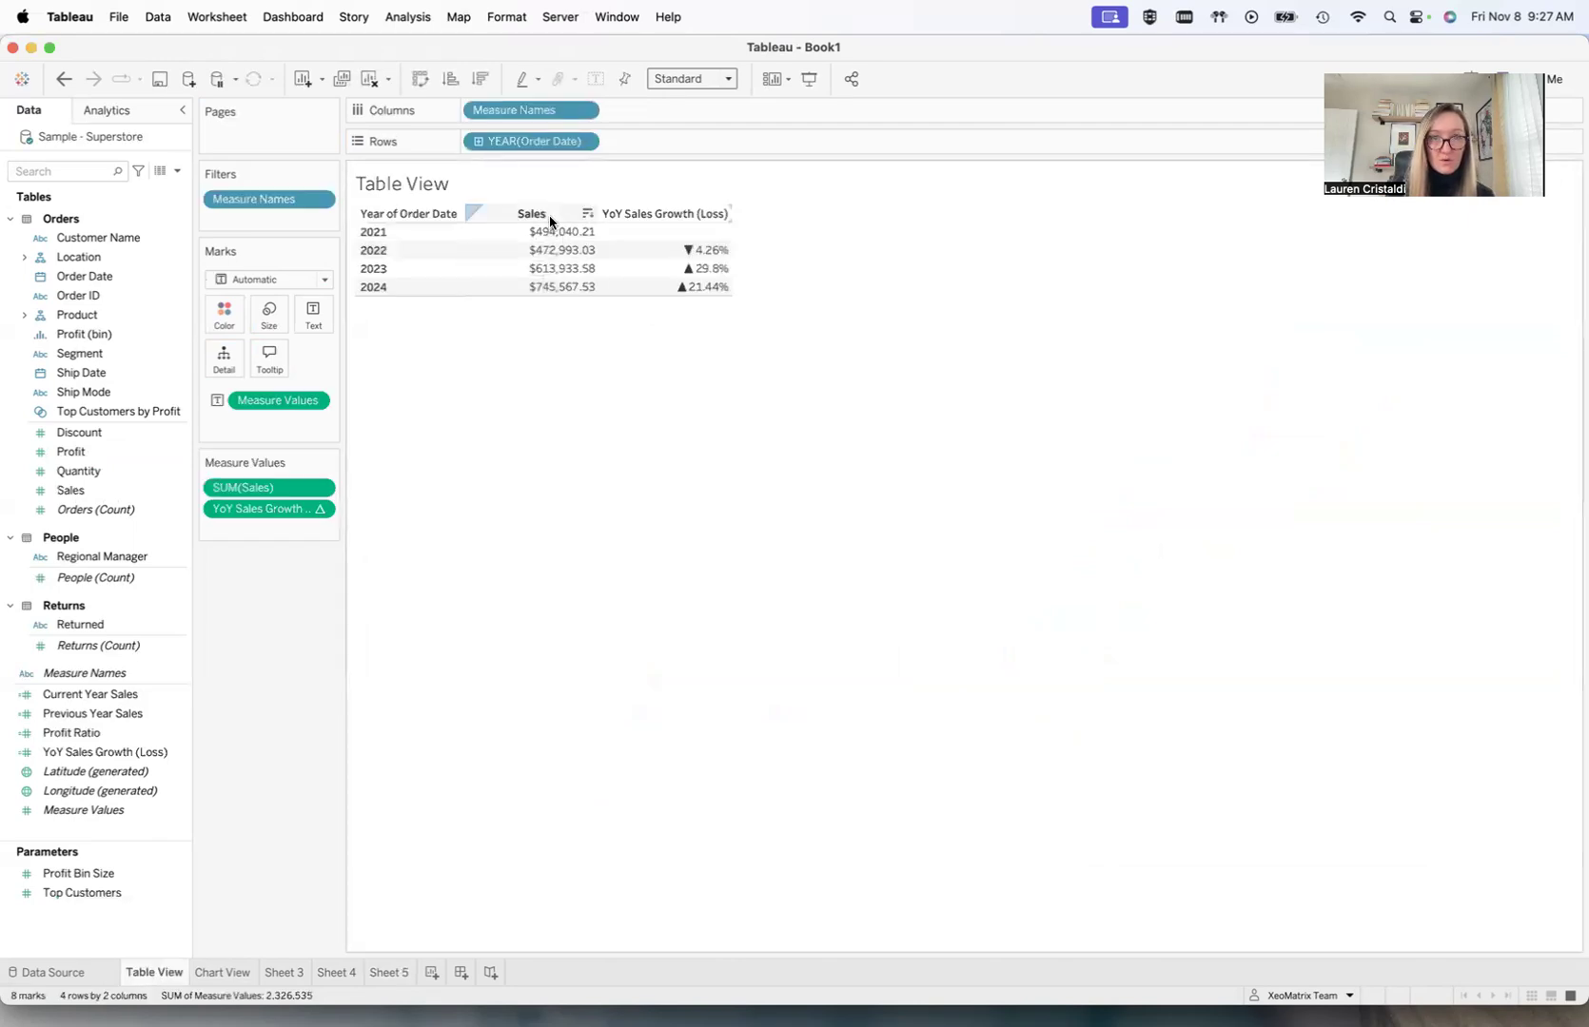
pyautogui.moveTo(520, 286)
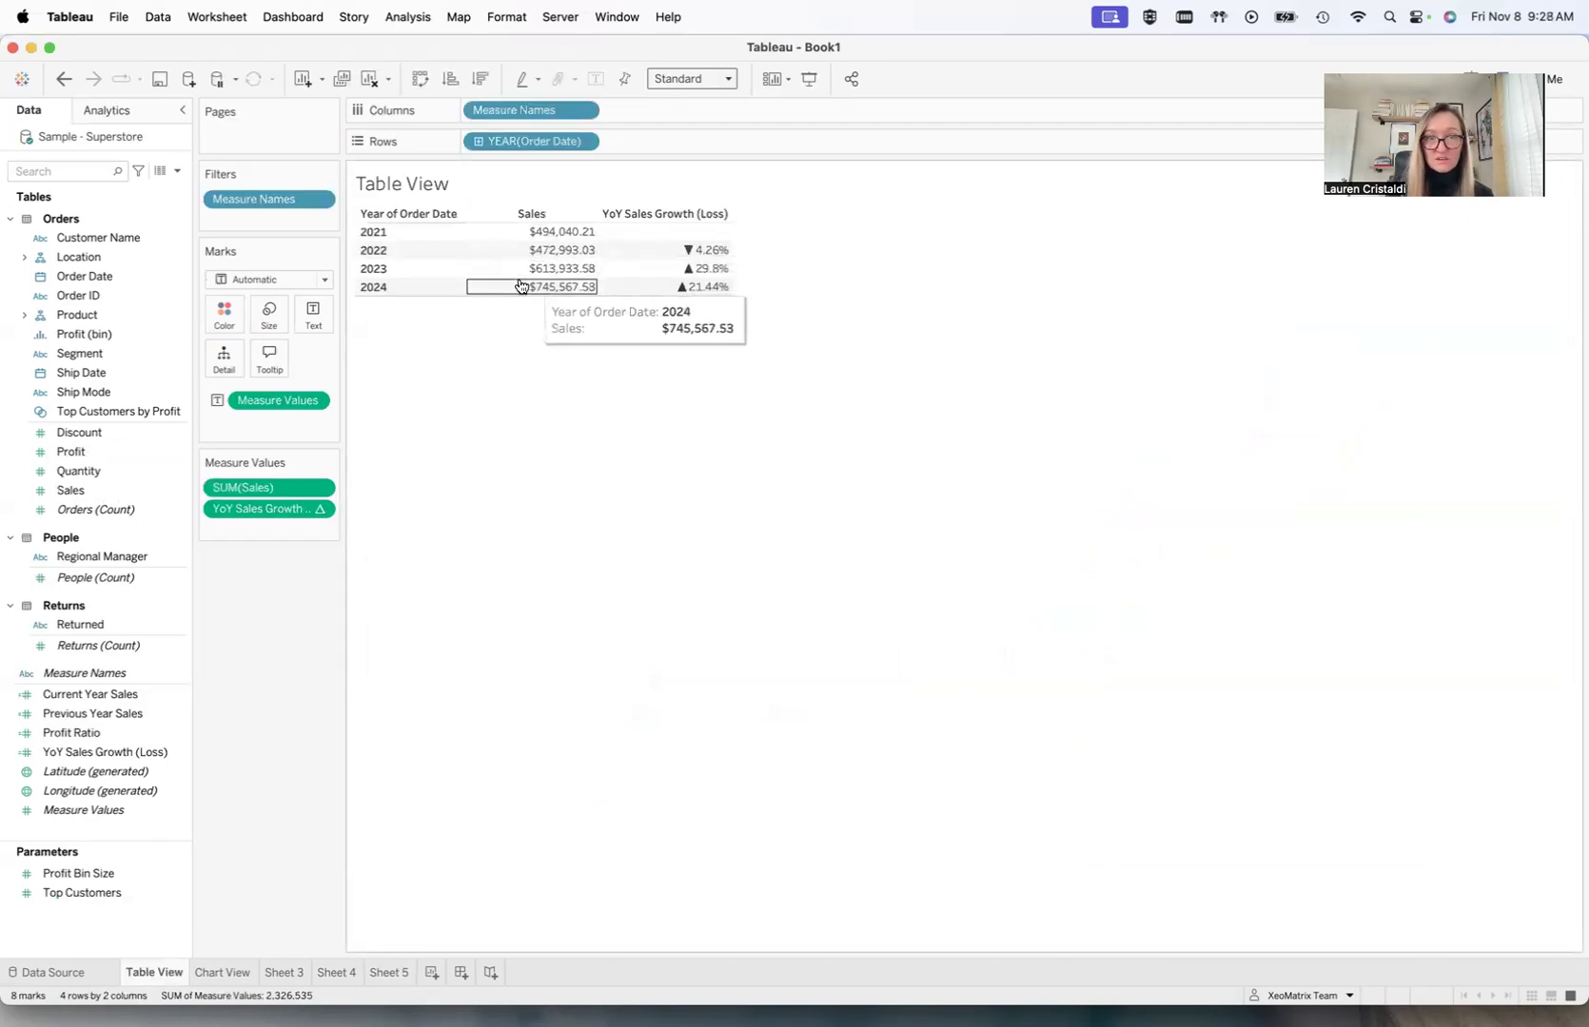
# Step: Change the Table View marks to Square and color them by Measure Values, using separate legends for each measure
pyautogui.click(322, 278)
pyautogui.click(262, 384)
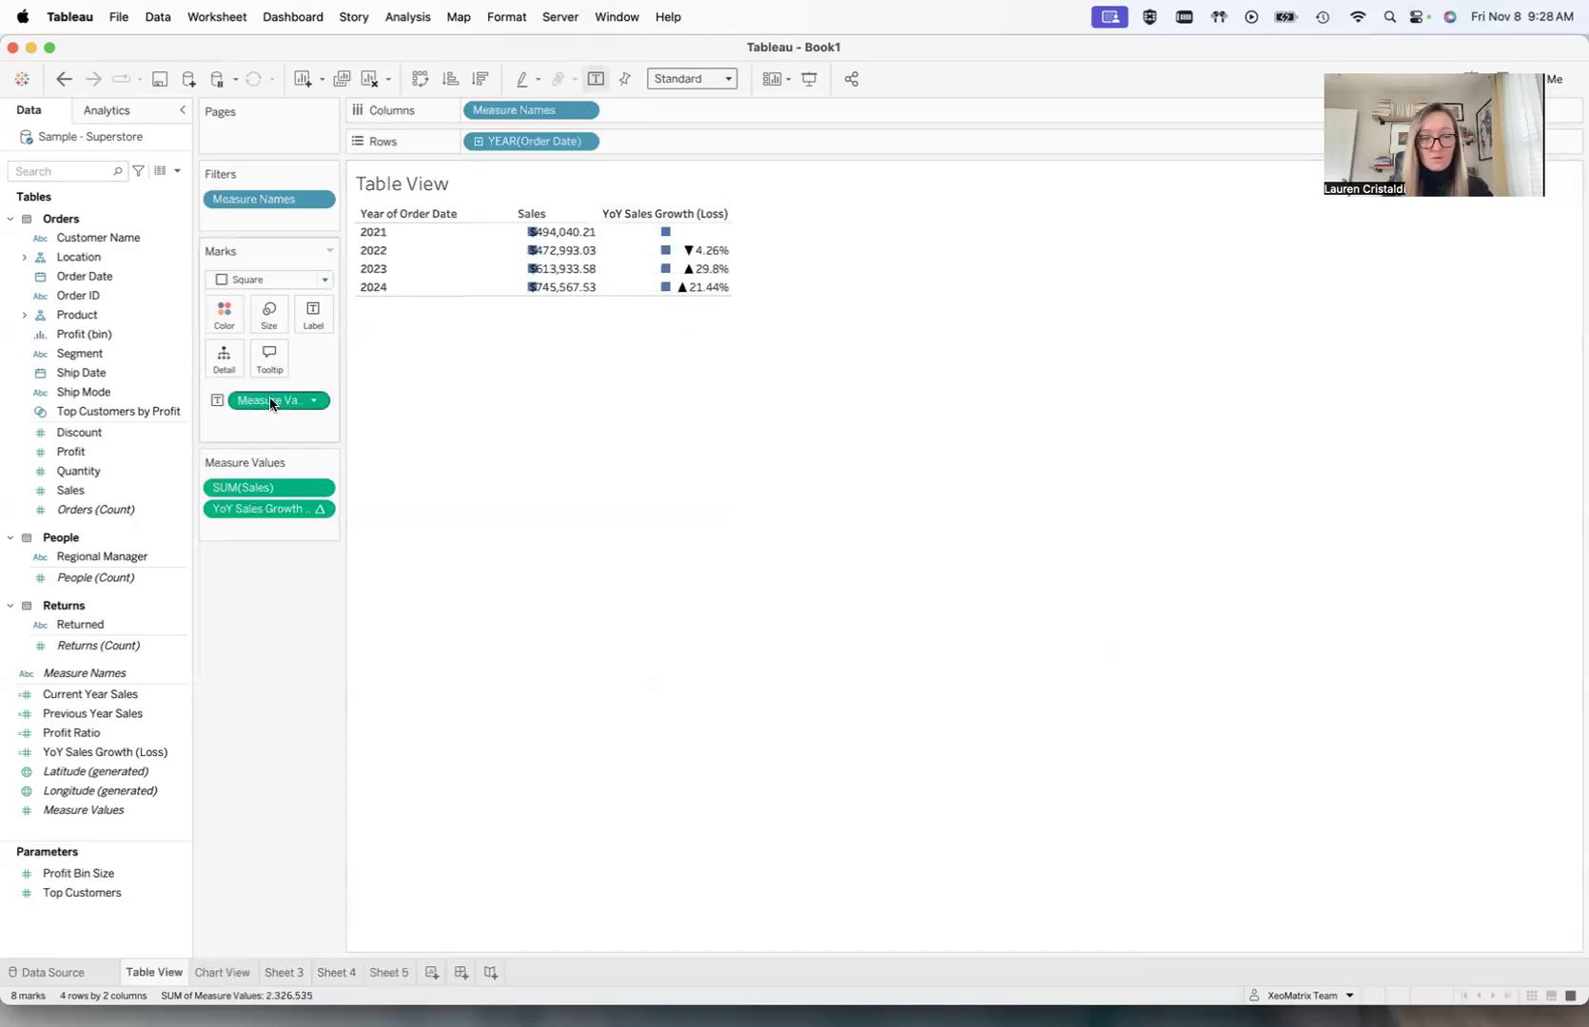
pyautogui.moveTo(271, 403); pyautogui.dragTo(223, 317)
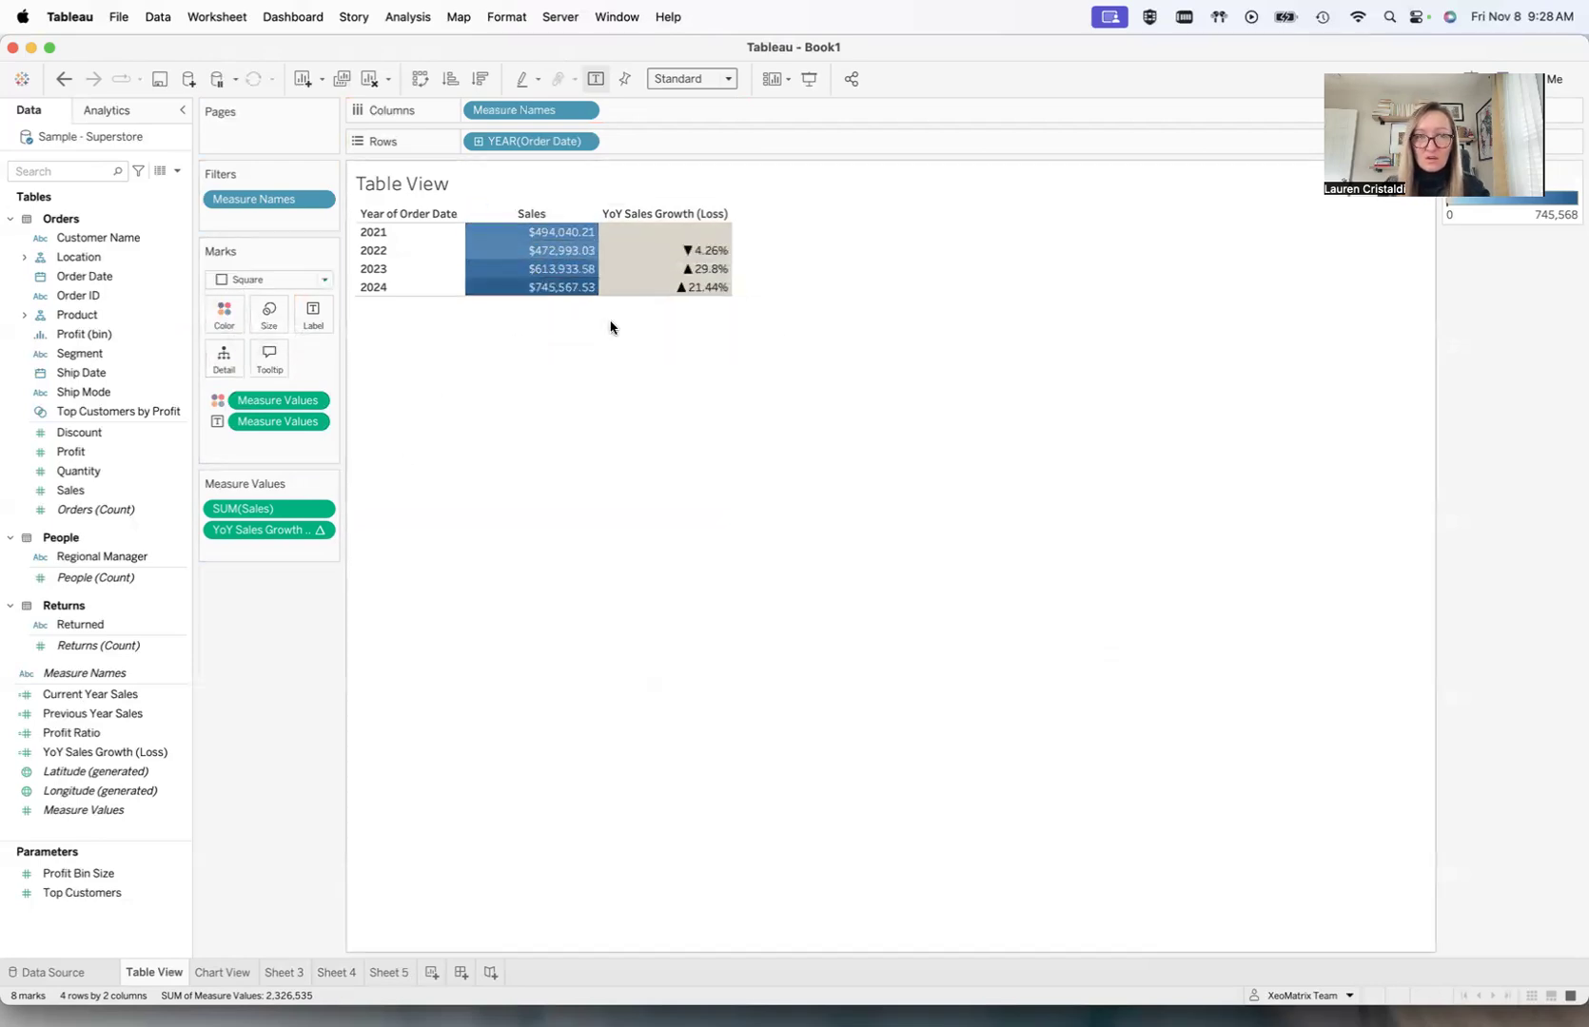
pyautogui.moveTo(544, 236)
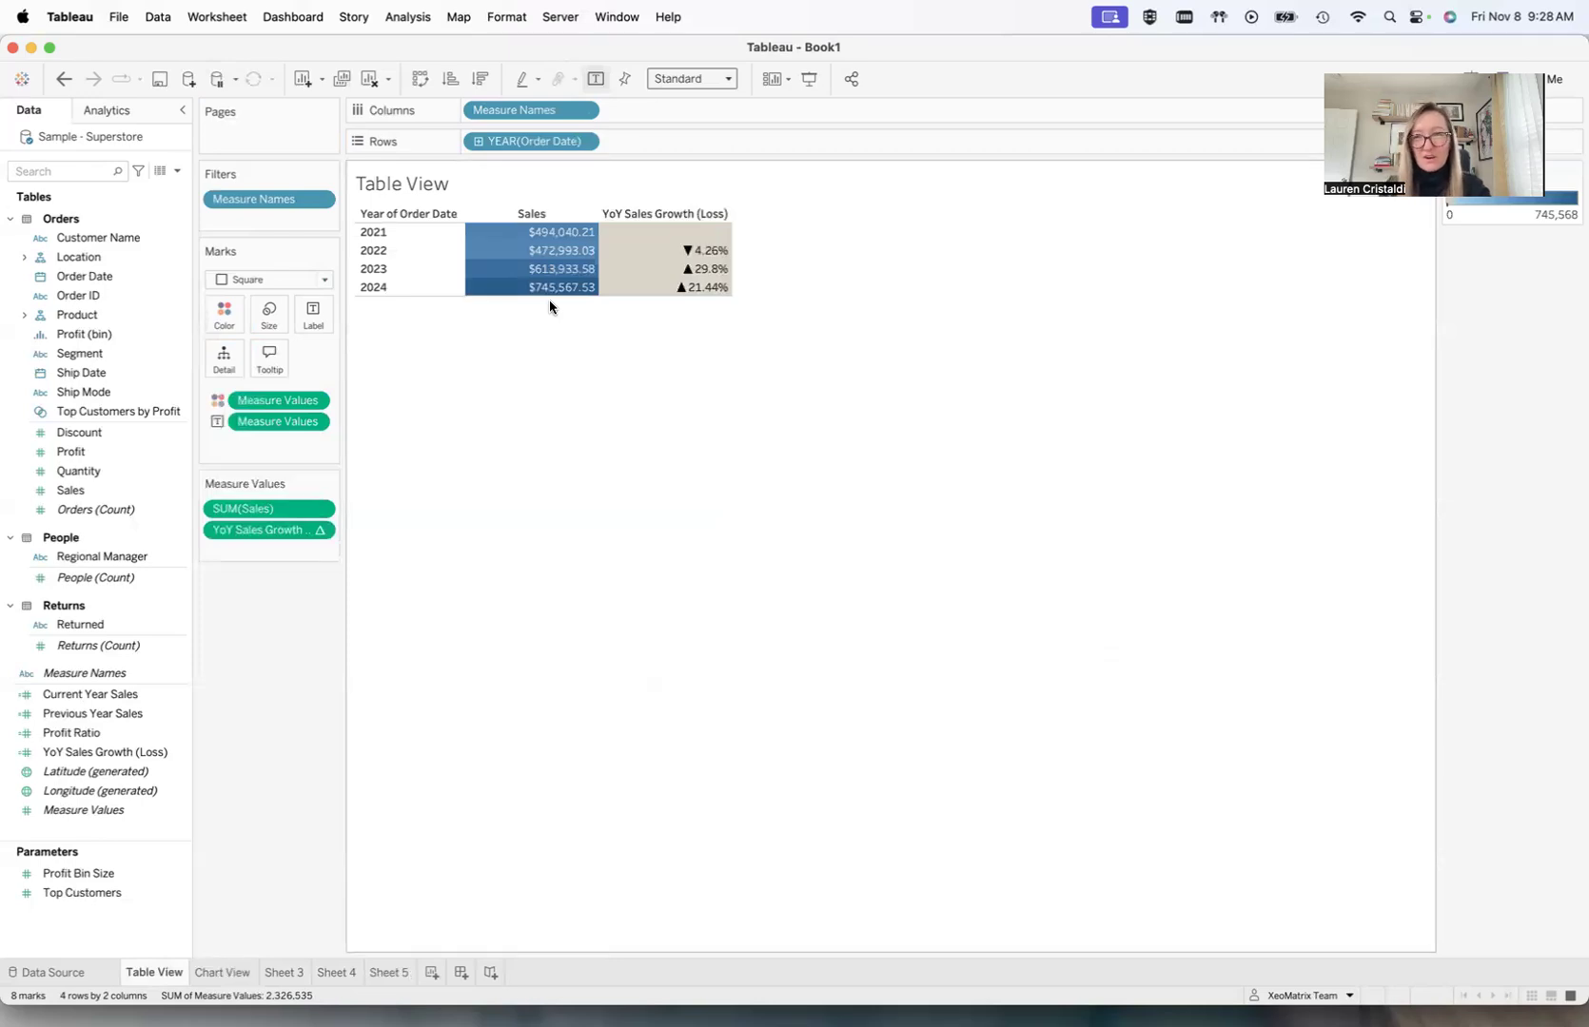
pyautogui.click(315, 403)
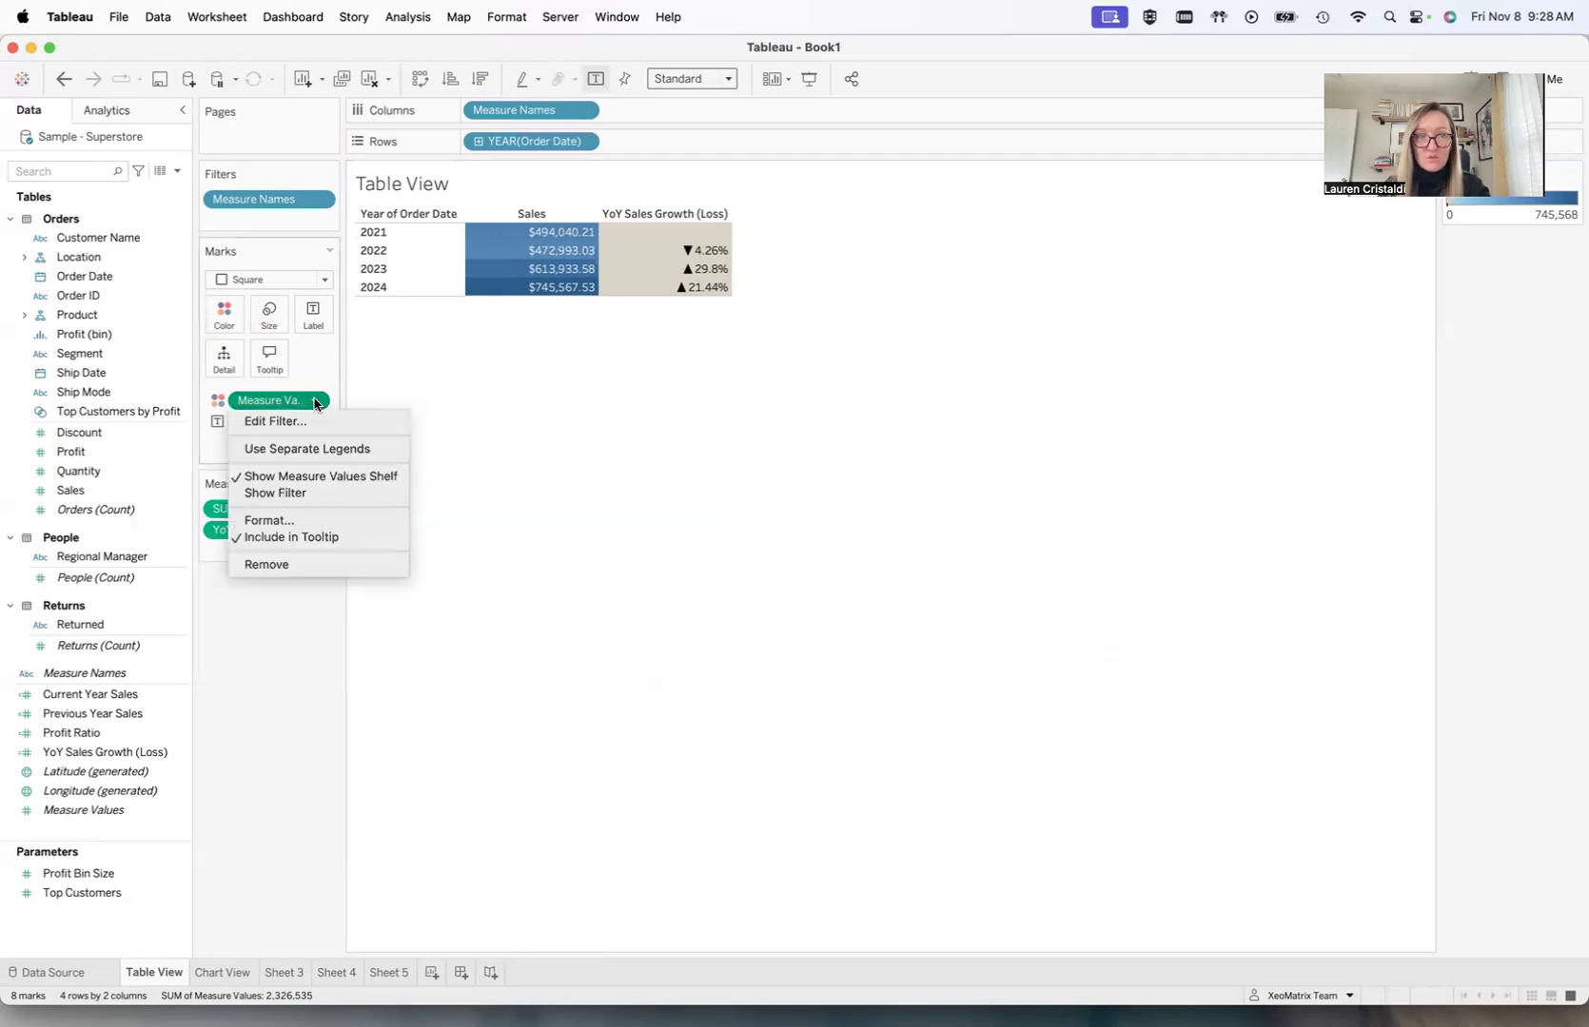
pyautogui.click(311, 449)
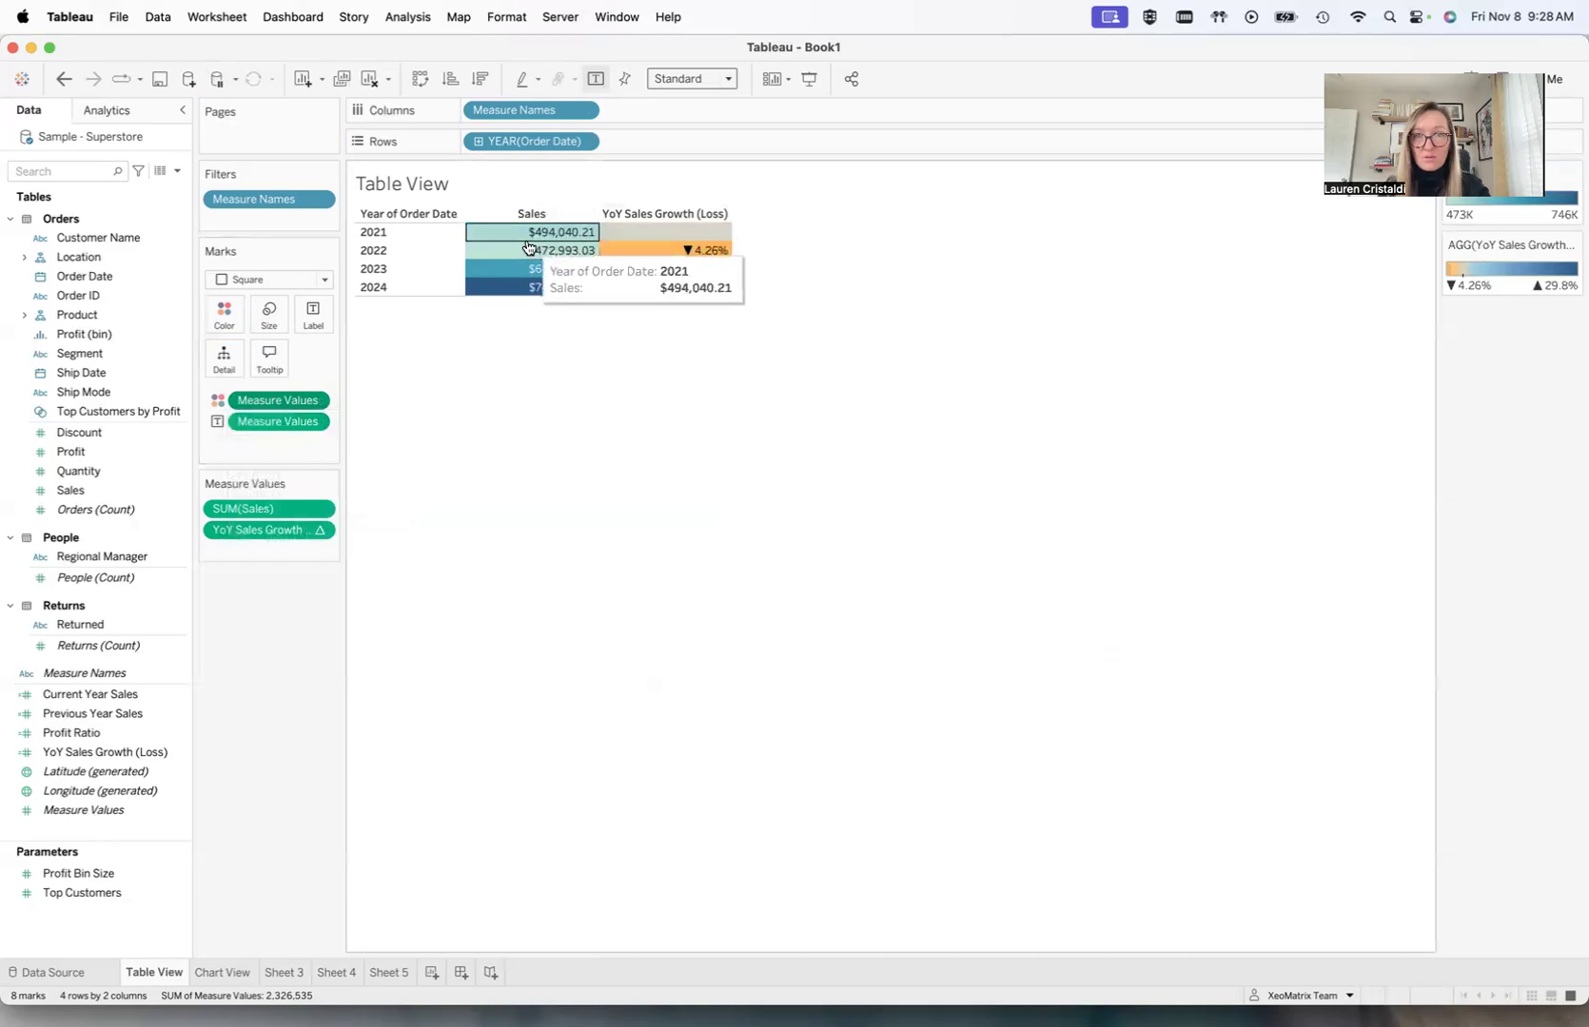
pyautogui.moveTo(697, 271)
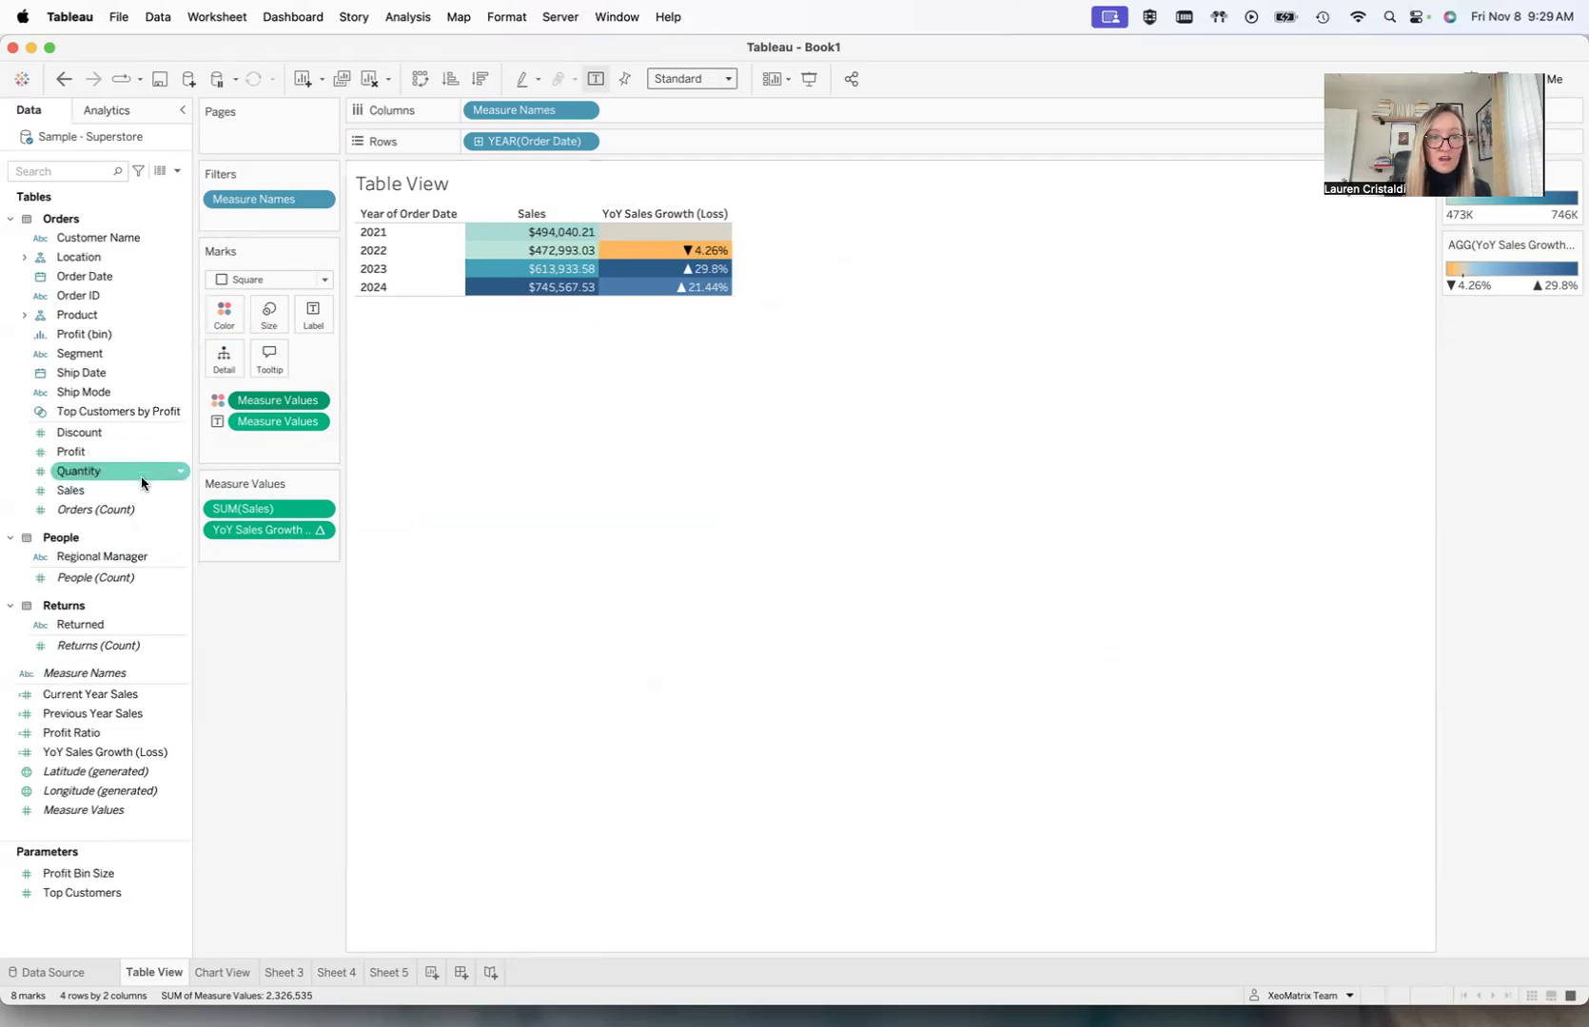
# Step: Set the default color palette of the Sales field to Orange-Blue Light Diverging
pyautogui.rightClick(180, 494)
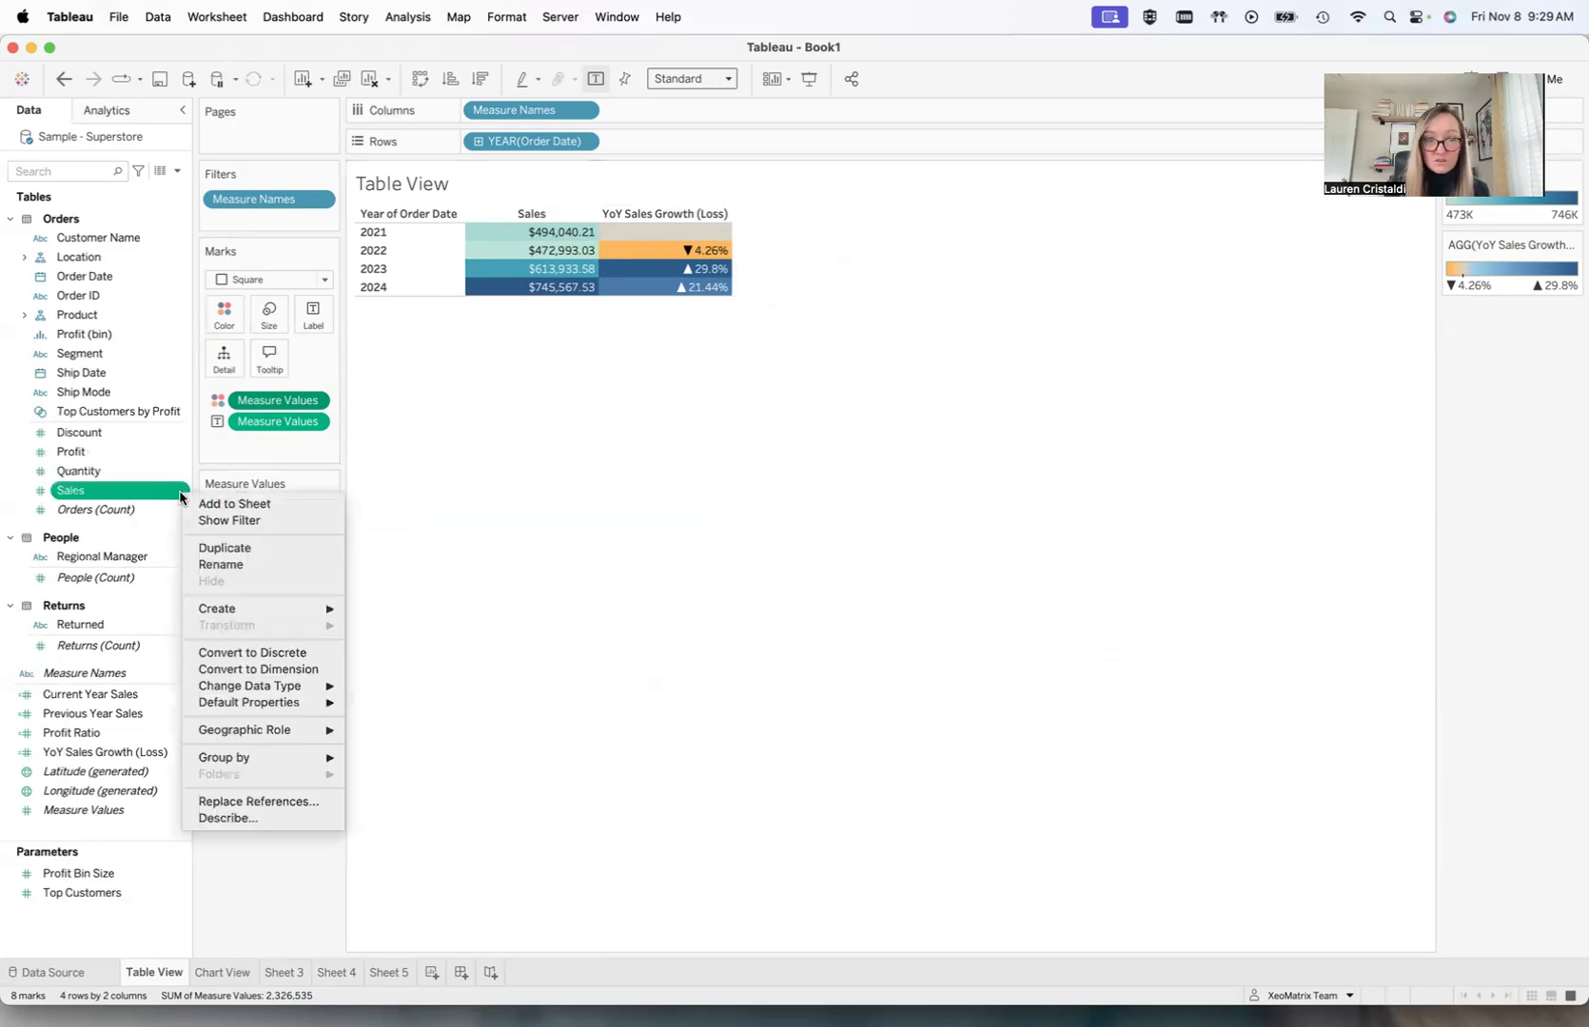
pyautogui.moveTo(247, 708)
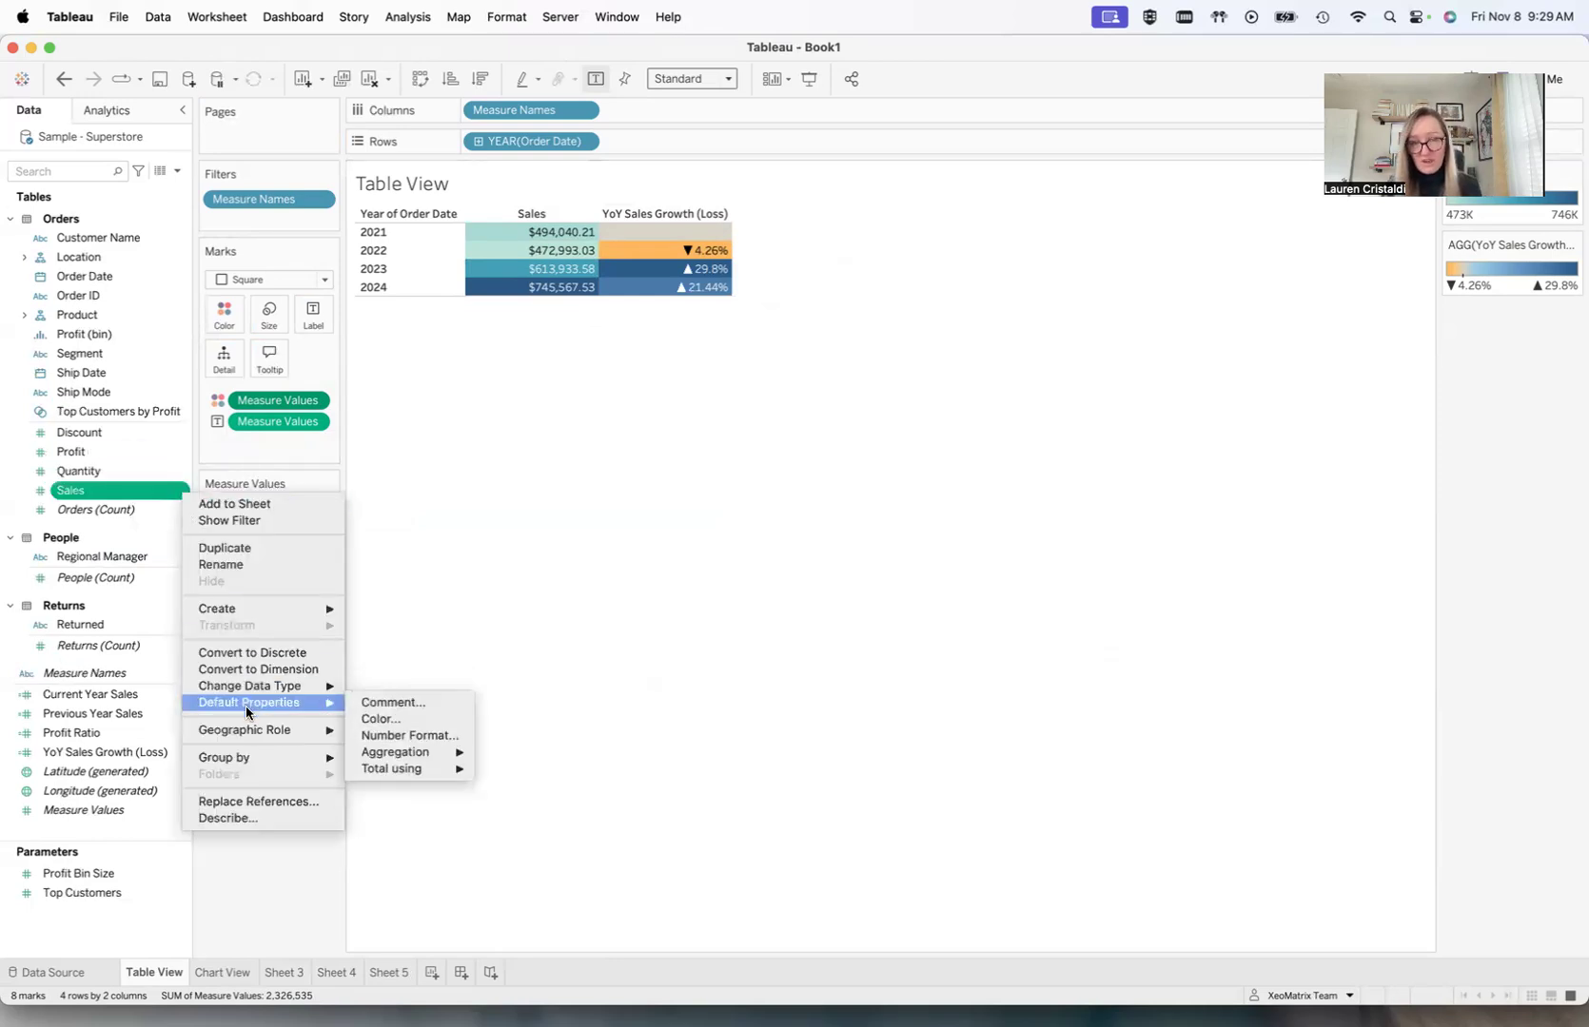
pyautogui.click(372, 720)
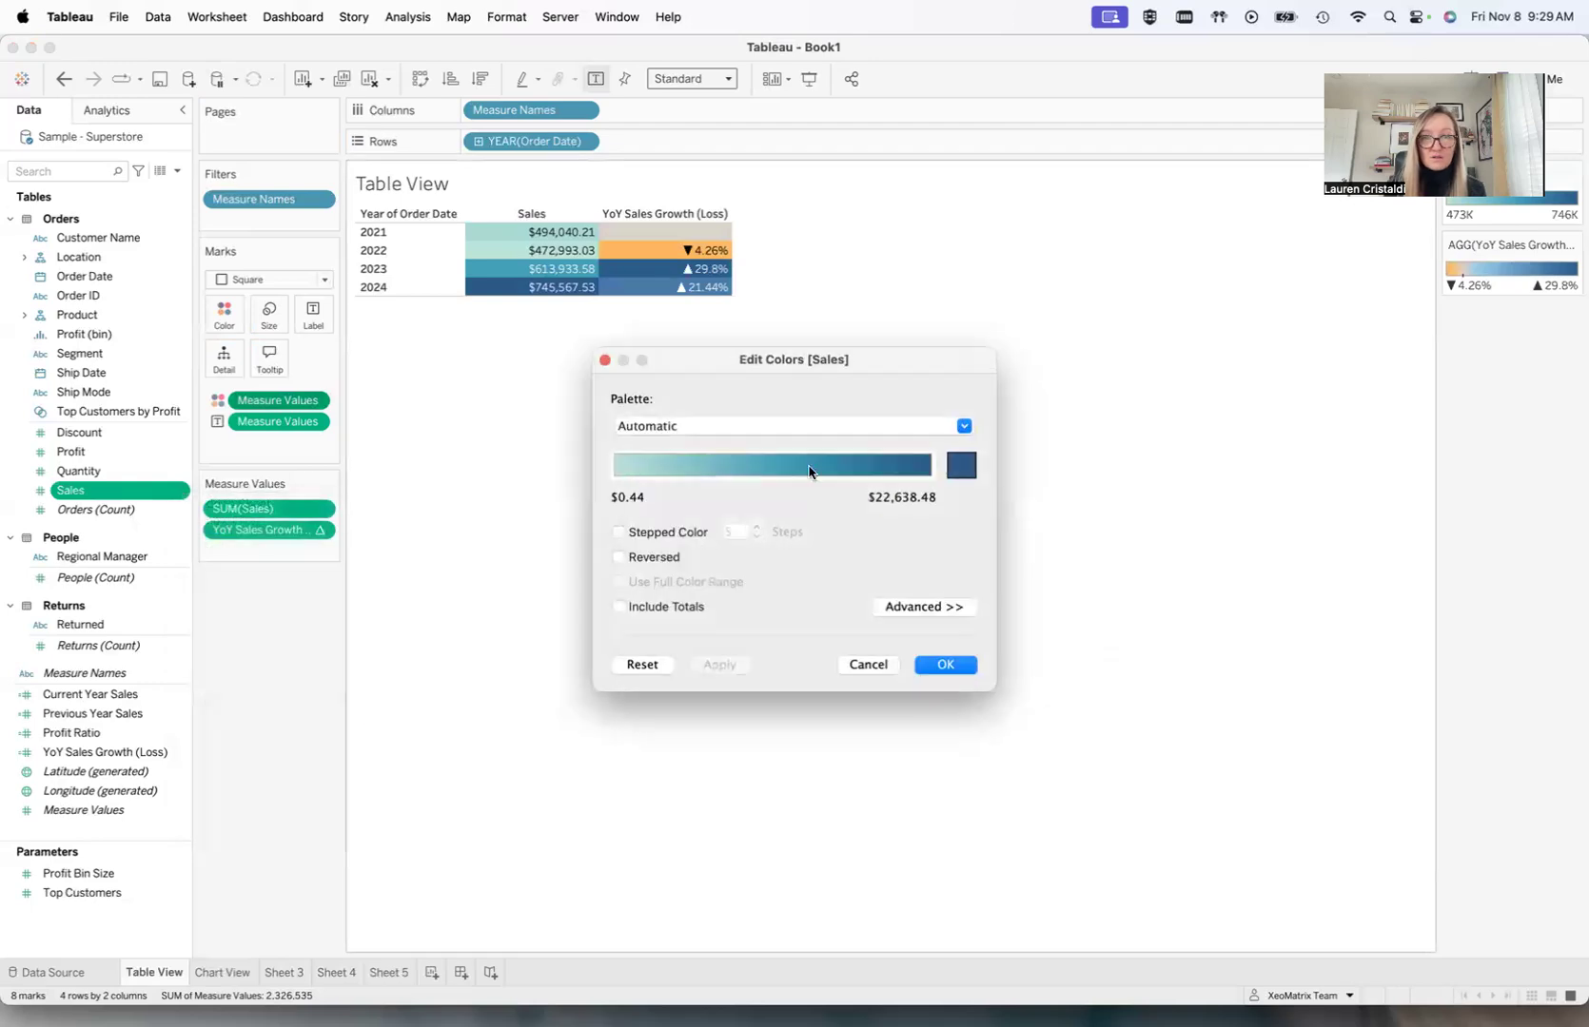
pyautogui.click(964, 426)
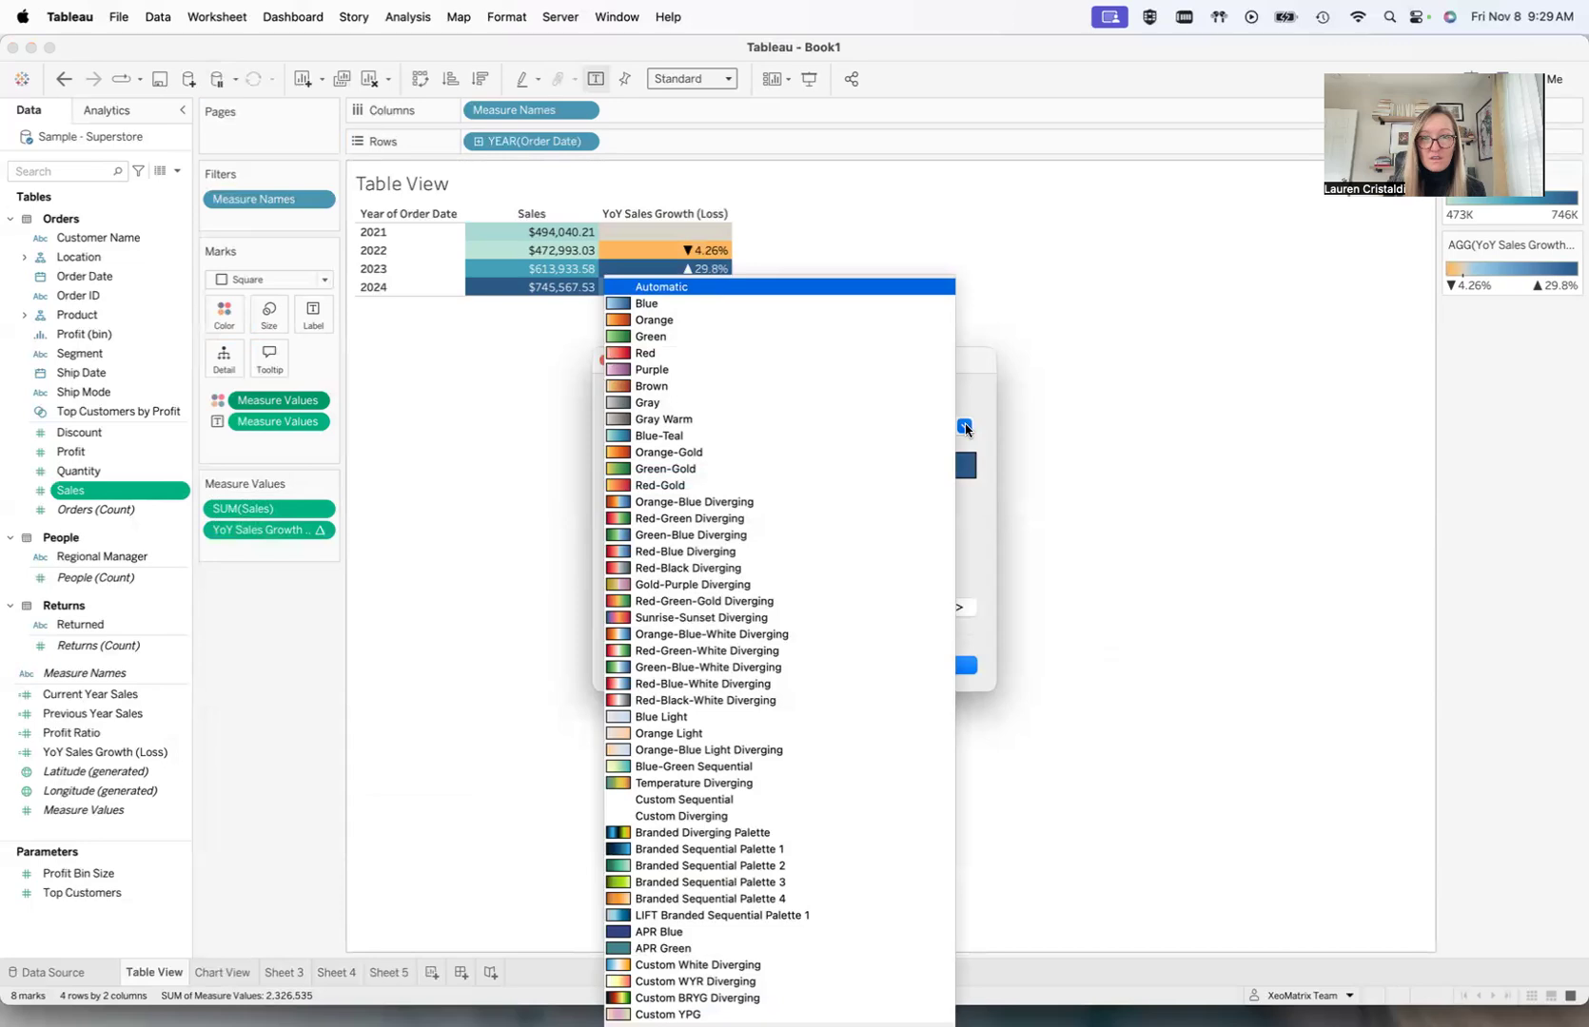
pyautogui.click(678, 749)
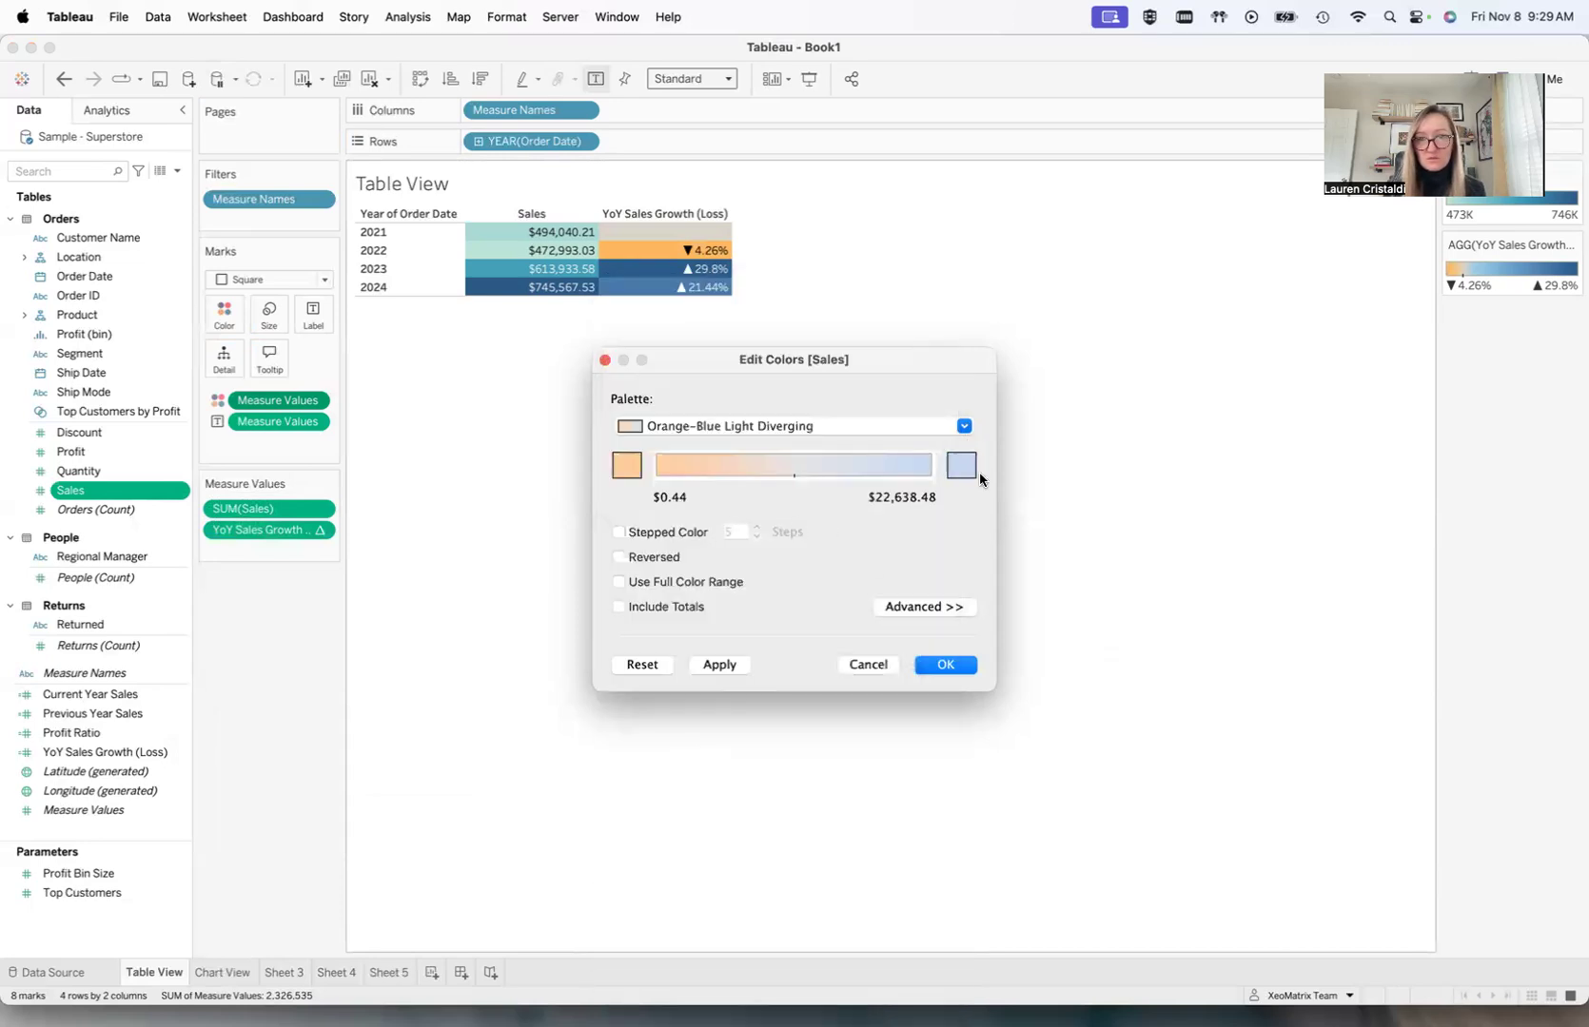
pyautogui.click(942, 665)
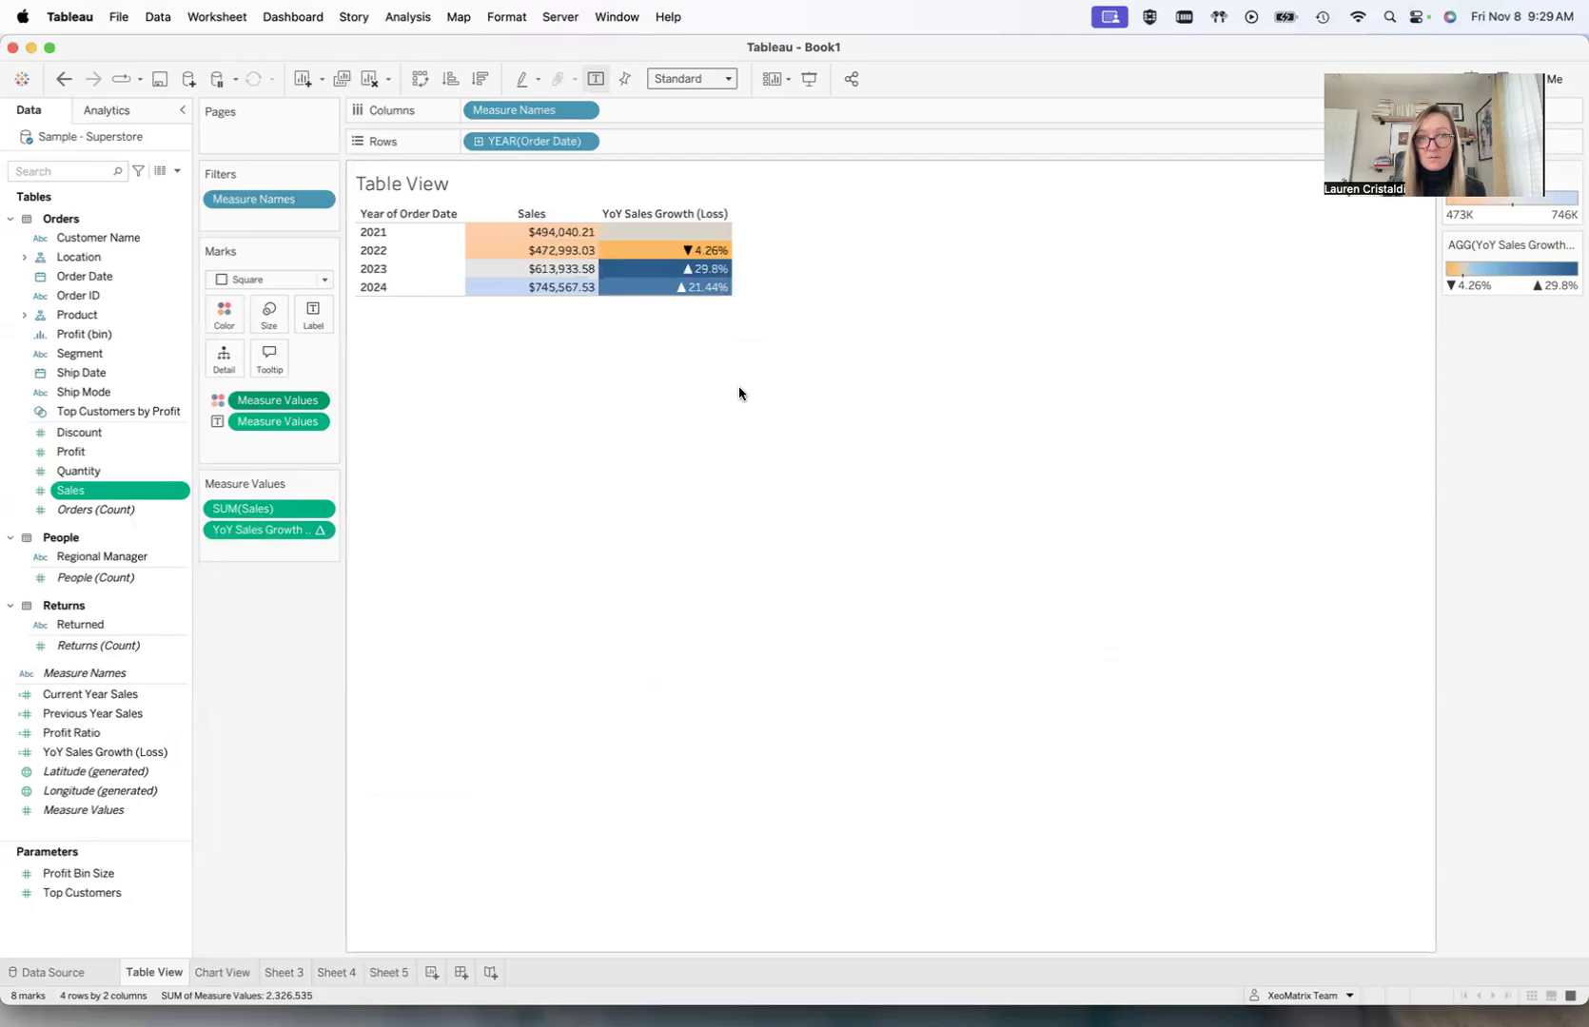
pyautogui.moveTo(708, 249)
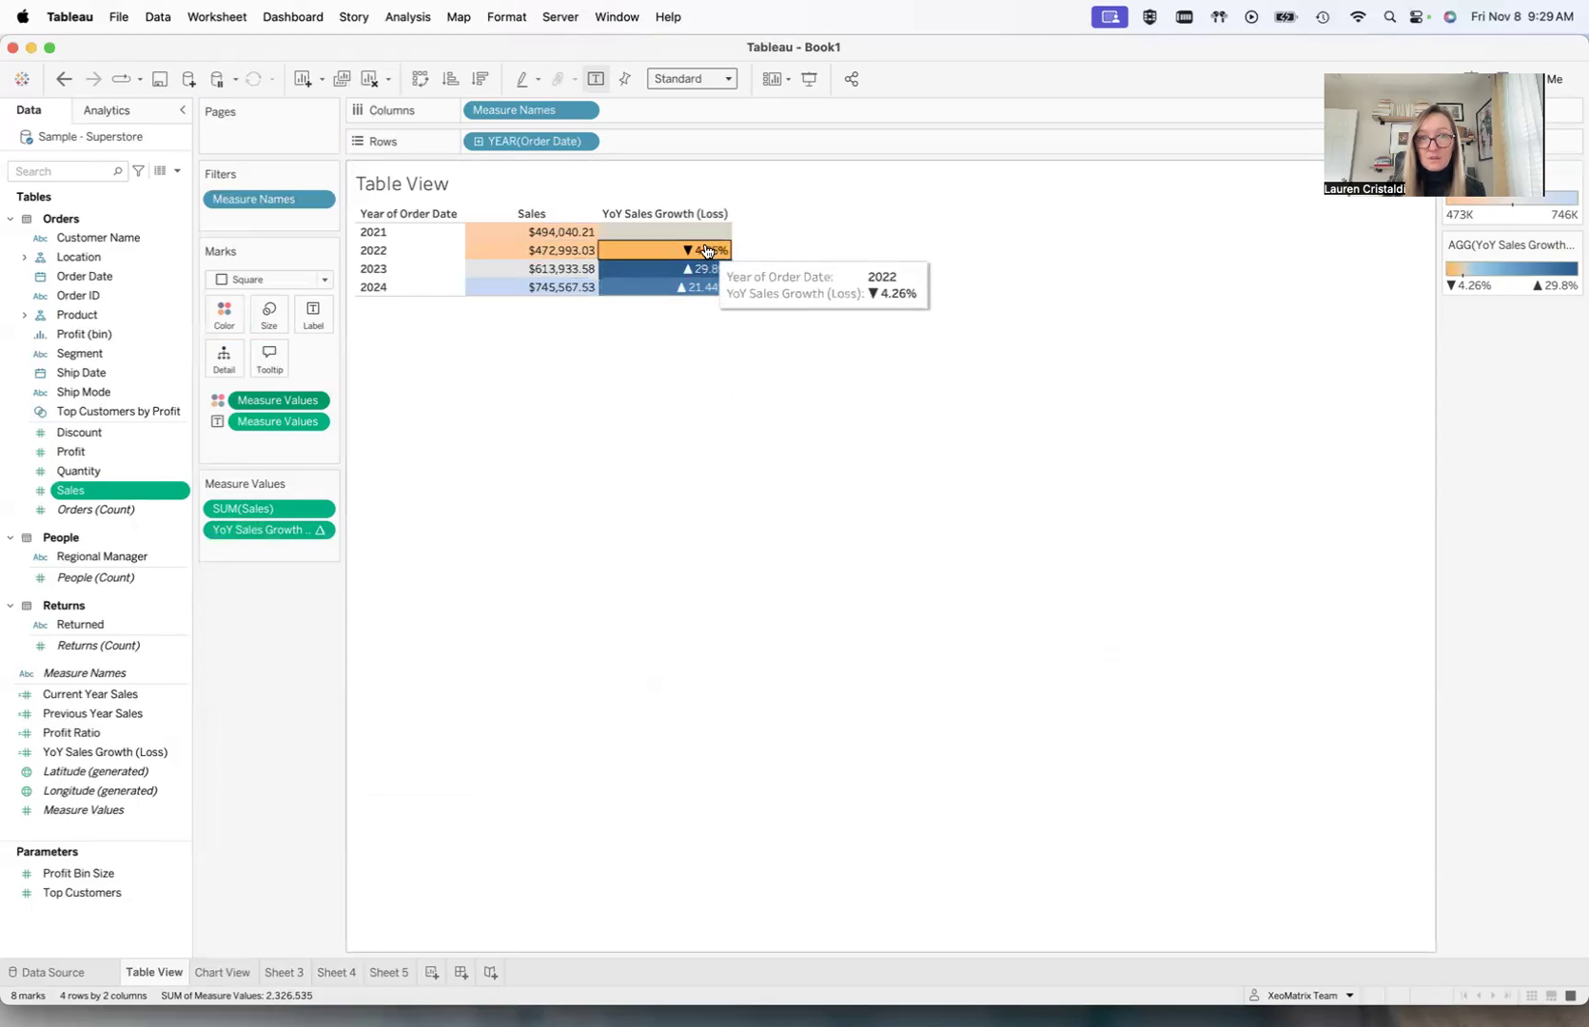